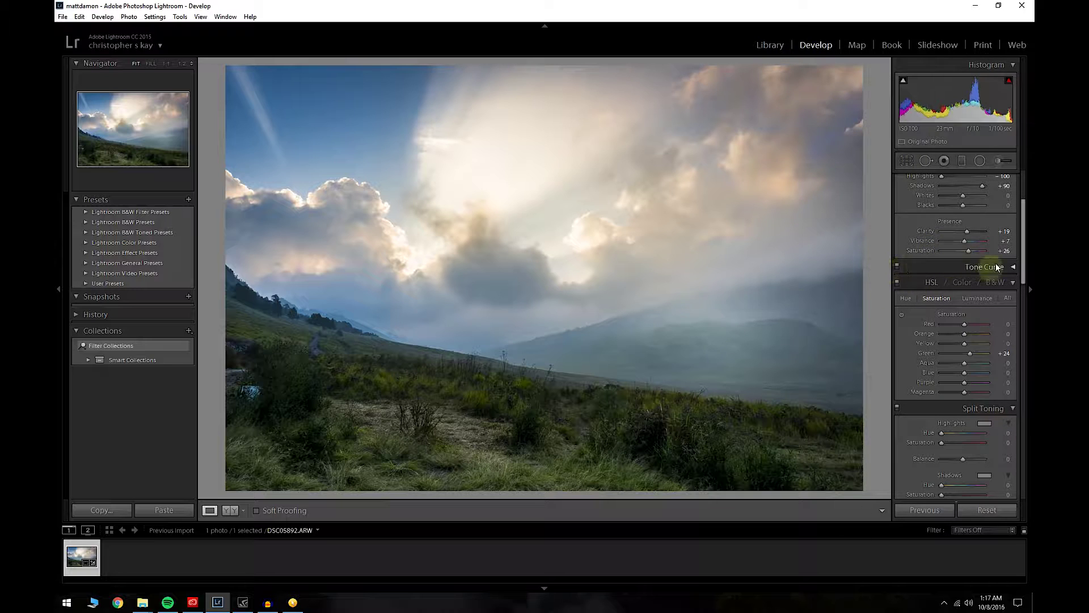
Compare the edited landscape with its original side by side and reset all of the photo's develop settings
scroll(972, 279, up, 3)
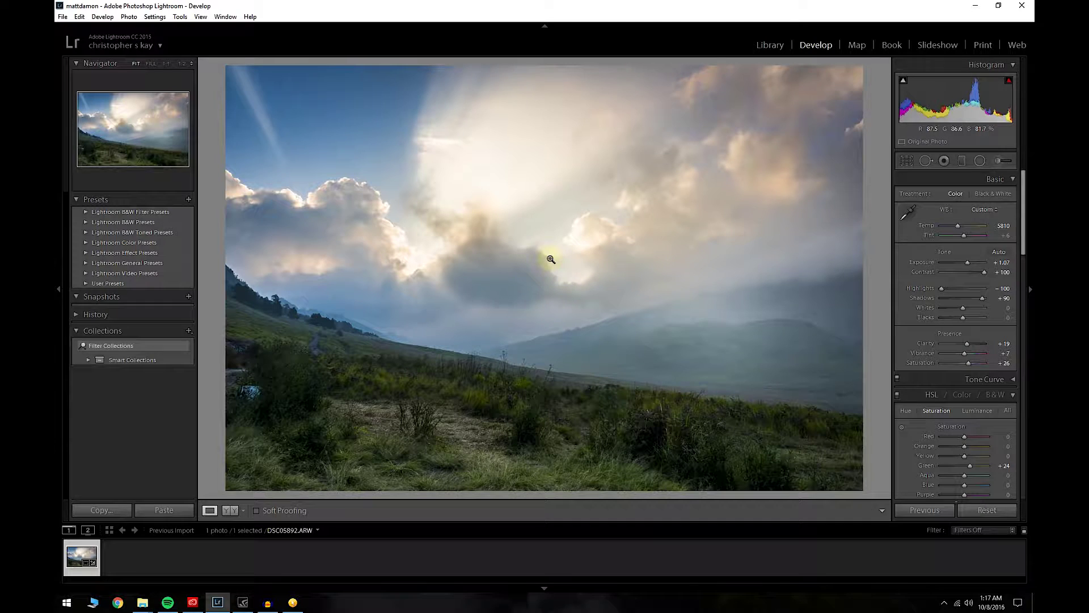
click(230, 510)
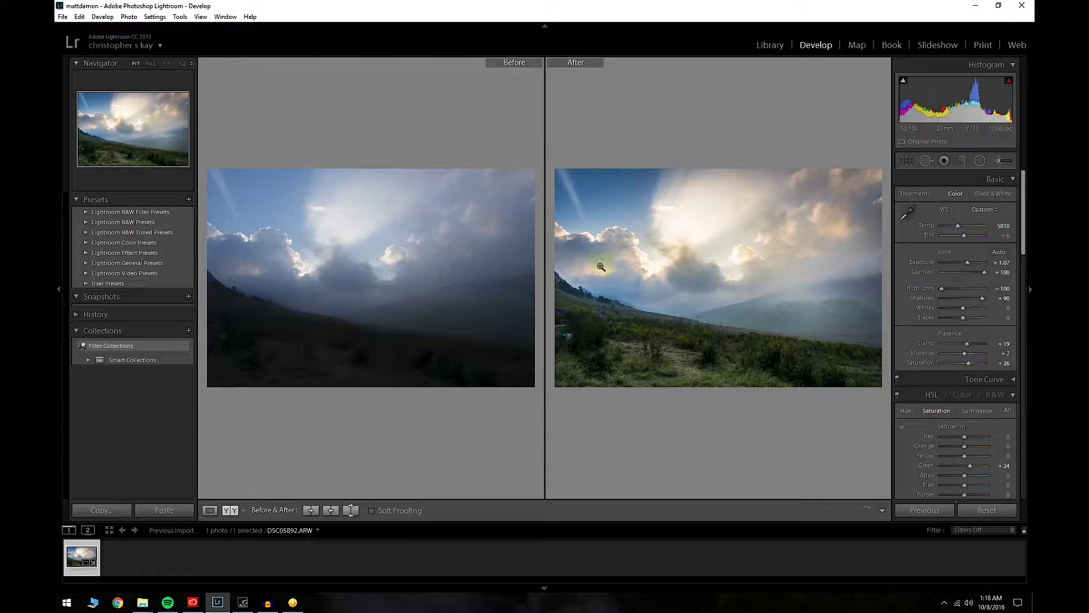
click(175, 18)
mouse_move(153, 19)
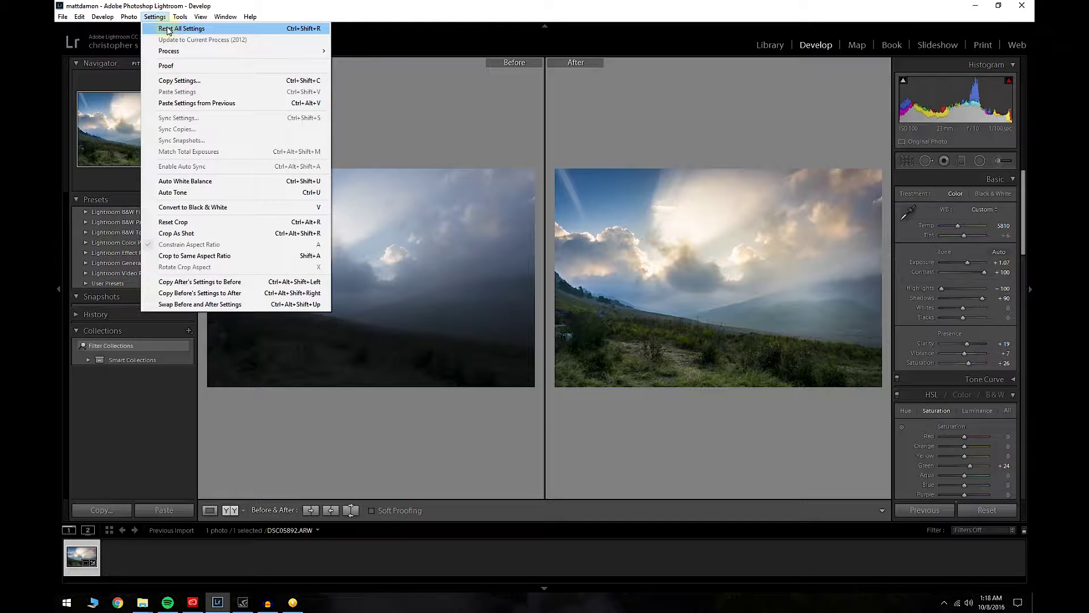
click(172, 30)
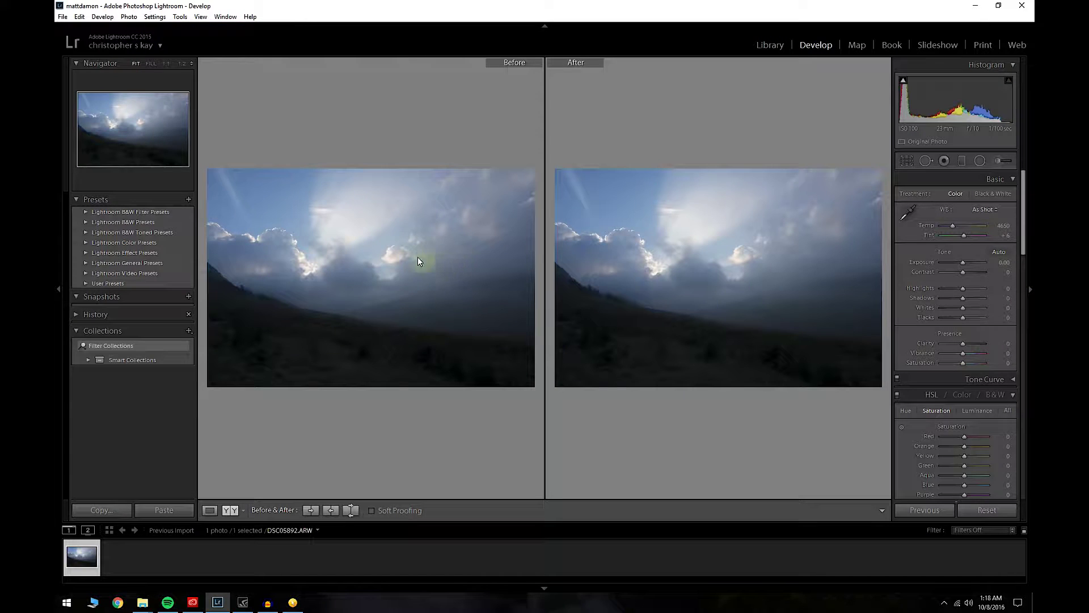
Reopen the photo from the Library grid in the Develop module and show it in single-image Loupe view
click(769, 45)
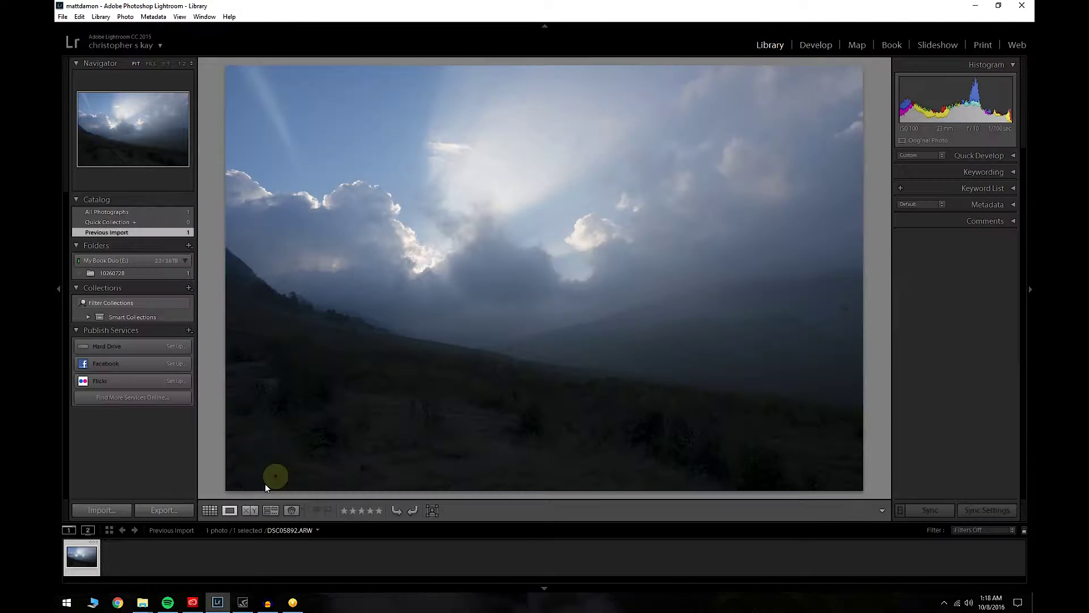
click(210, 511)
double_click(244, 110)
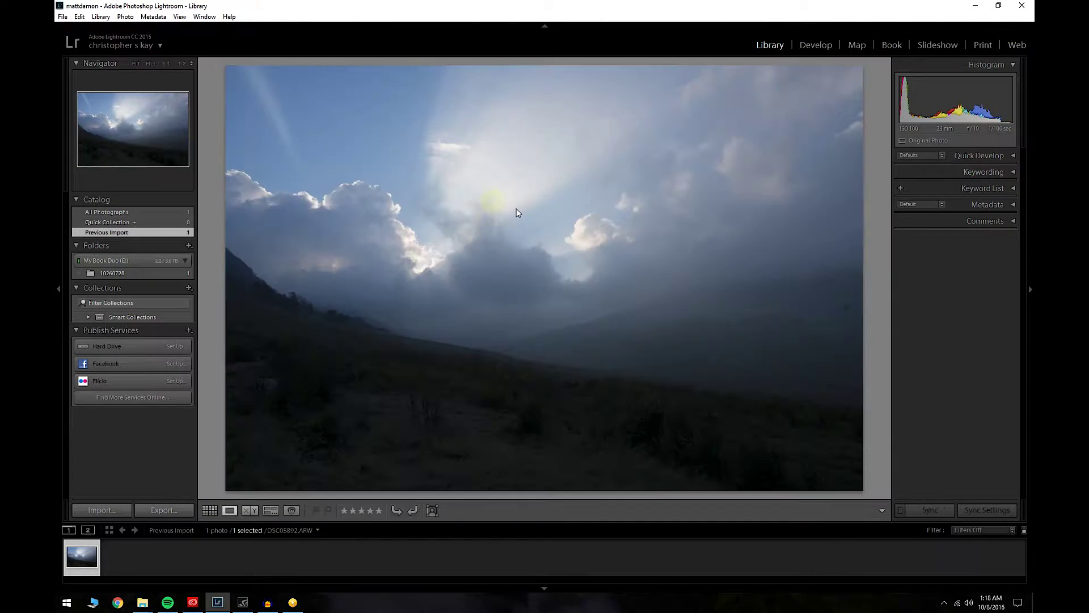
click(817, 35)
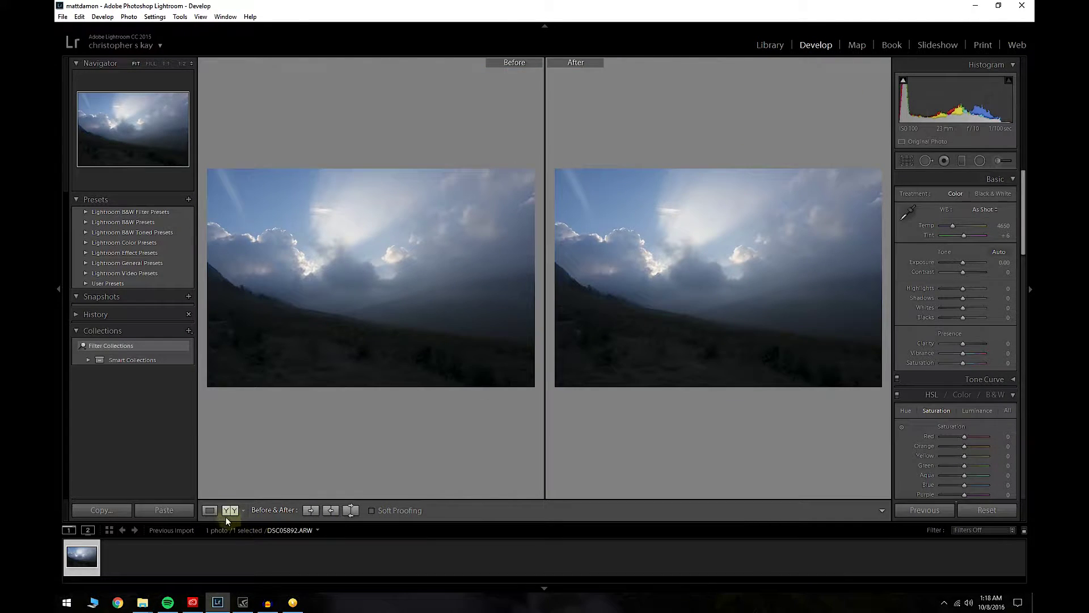
click(228, 511)
click(210, 510)
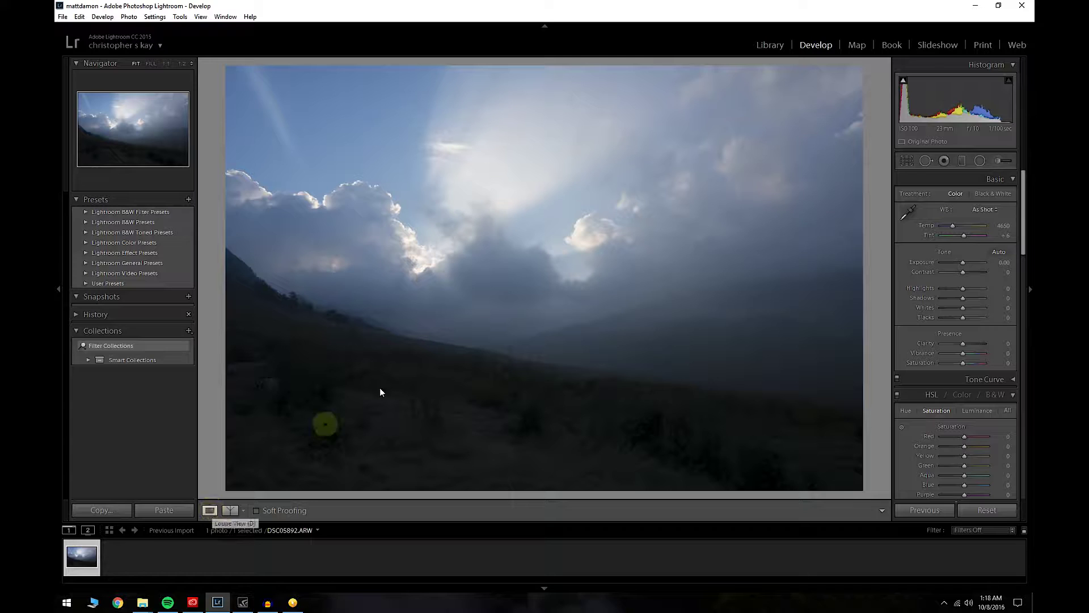
Sample the white balance from the bright clouds and warm the photo to a Temp of 6048
key(w)
click(620, 176)
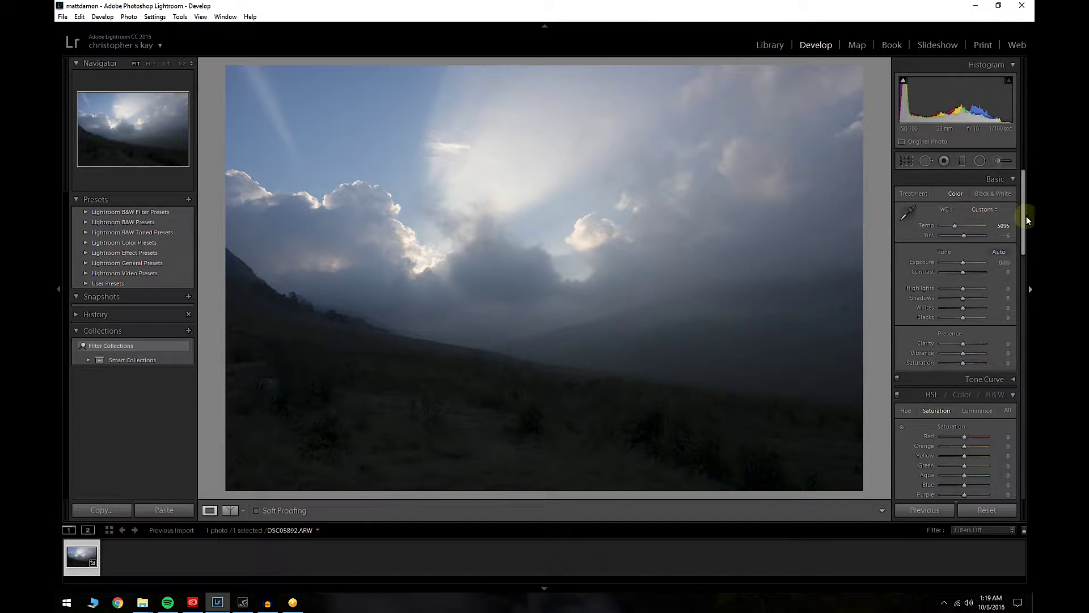
mouse_move(1027, 216)
mouse_down()
mouse_move(1030, 337)
mouse_move(1015, 206)
mouse_up()
drag(955, 227, 959, 227)
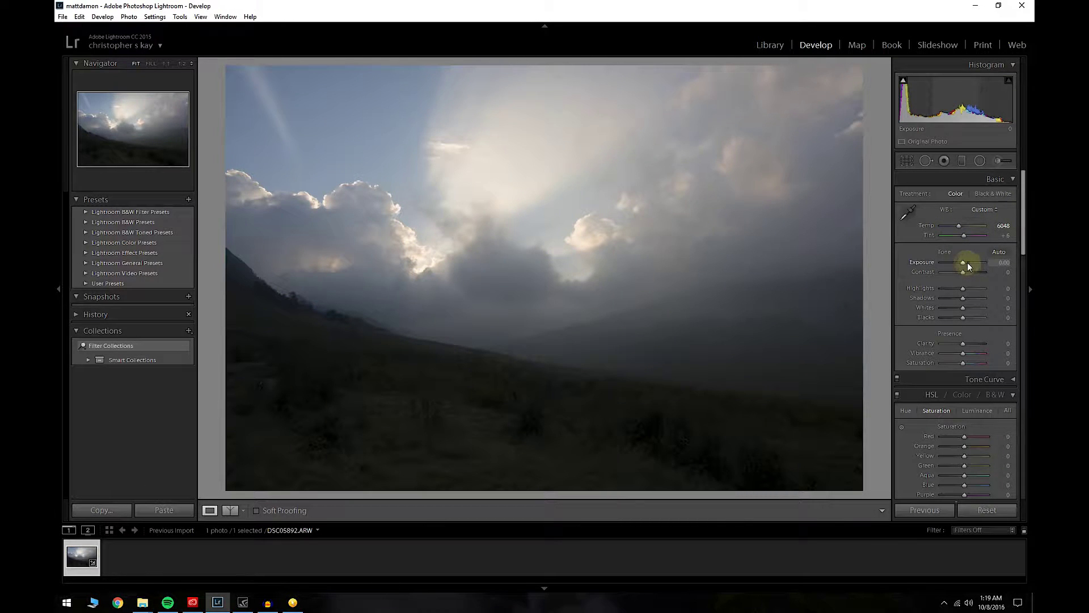
Set Exposure to +1.55, Contrast to +69, Highlights to -95, Shadows to +67, Clarity to +21, Vibrance to +17 and Saturation to +26
drag(964, 264, 976, 301)
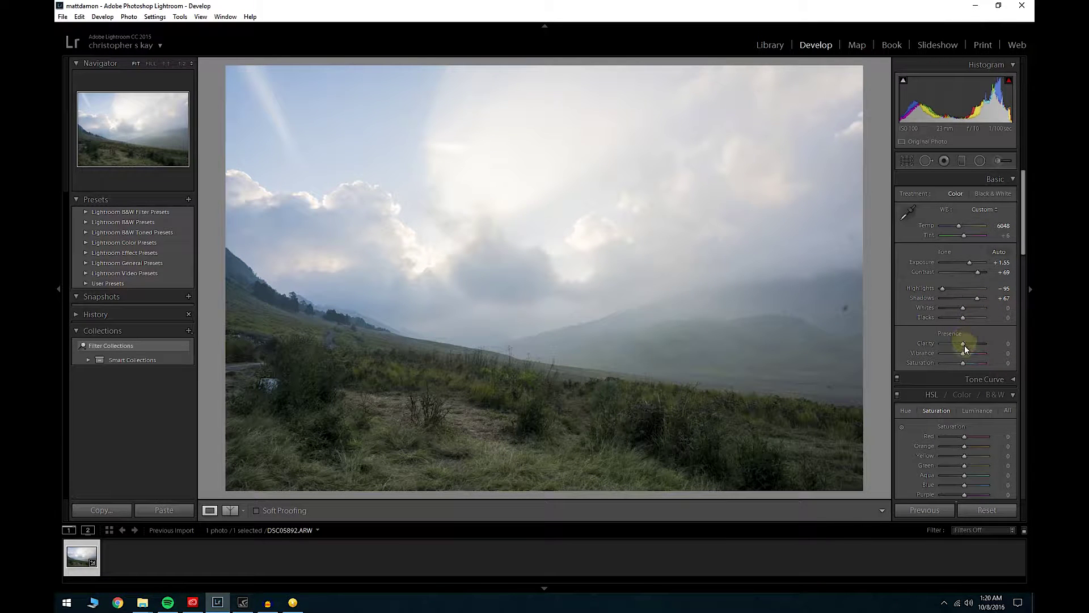
drag(963, 344, 969, 344)
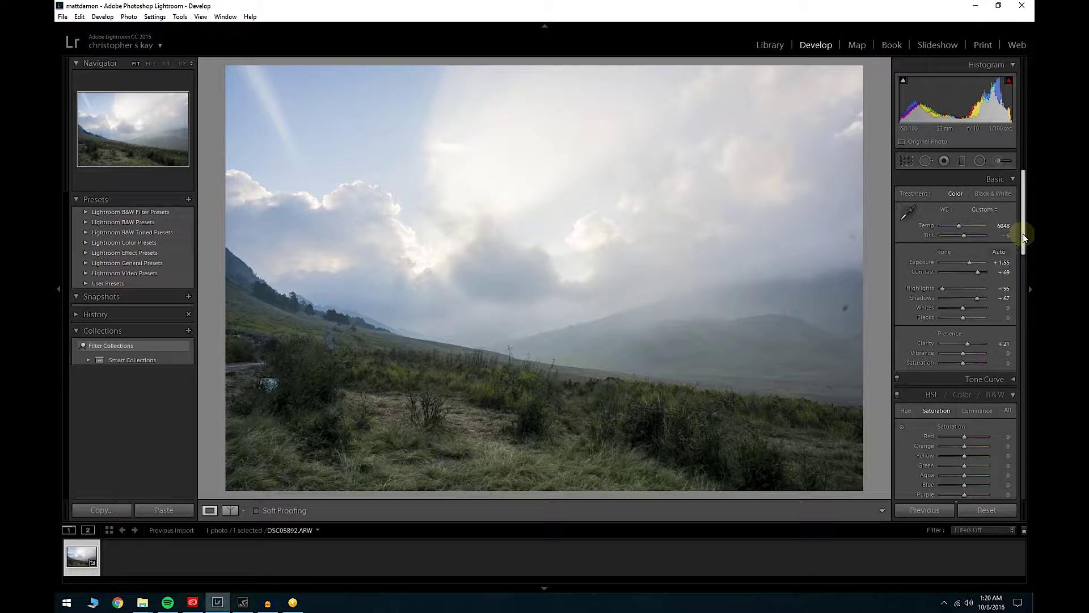
drag(1023, 234, 1026, 248)
drag(966, 316, 966, 307)
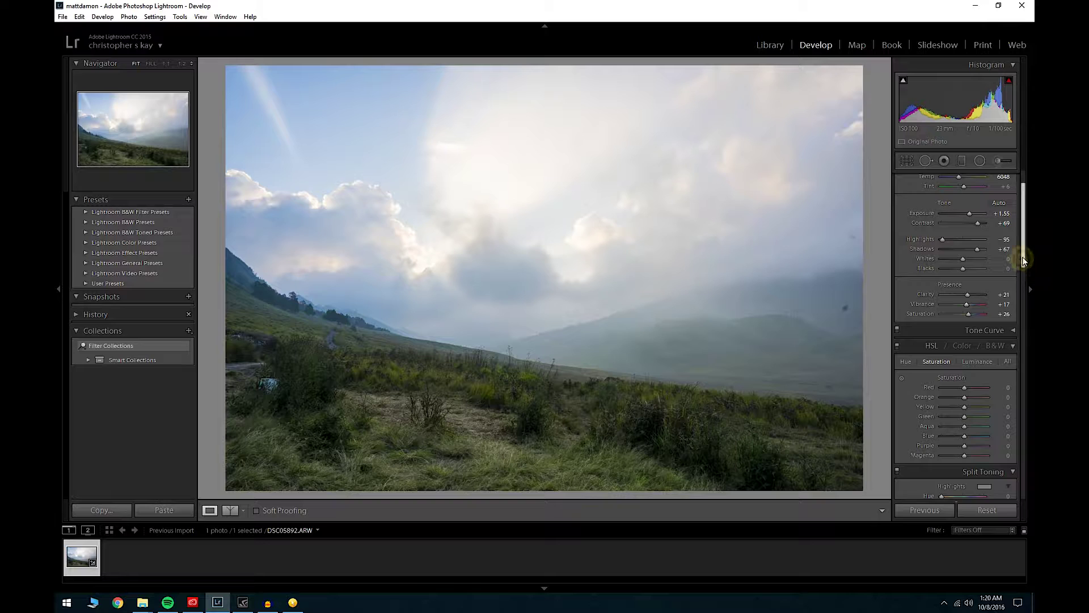
Readjust the white balance Temp to 6286
drag(1024, 250, 1024, 238)
drag(961, 226, 964, 228)
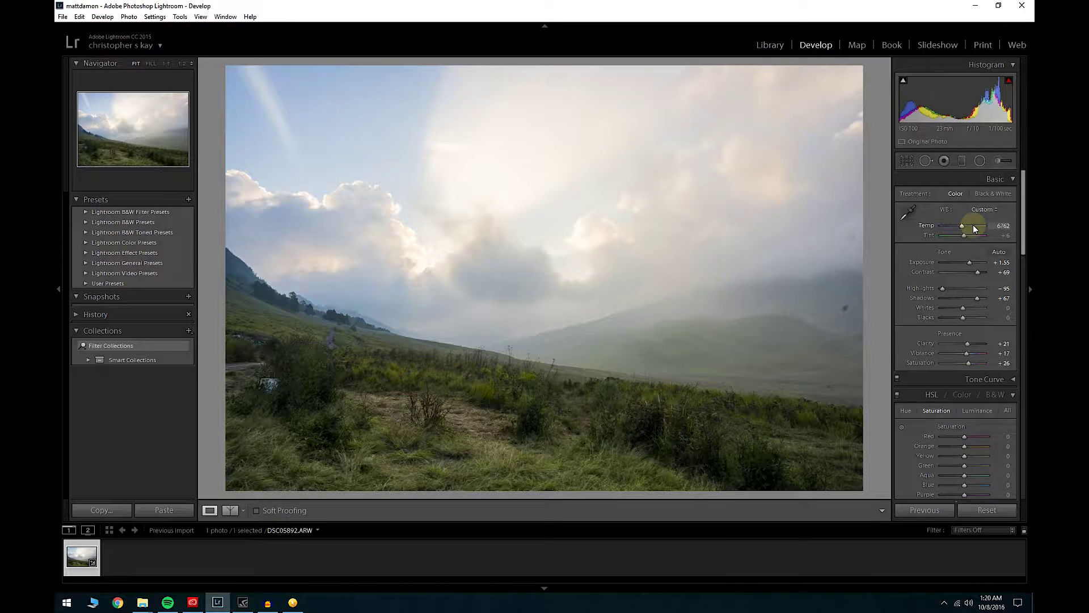
mouse_move(962, 227)
mouse_down()
mouse_move(972, 226)
mouse_move(940, 228)
mouse_move(963, 227)
mouse_up()
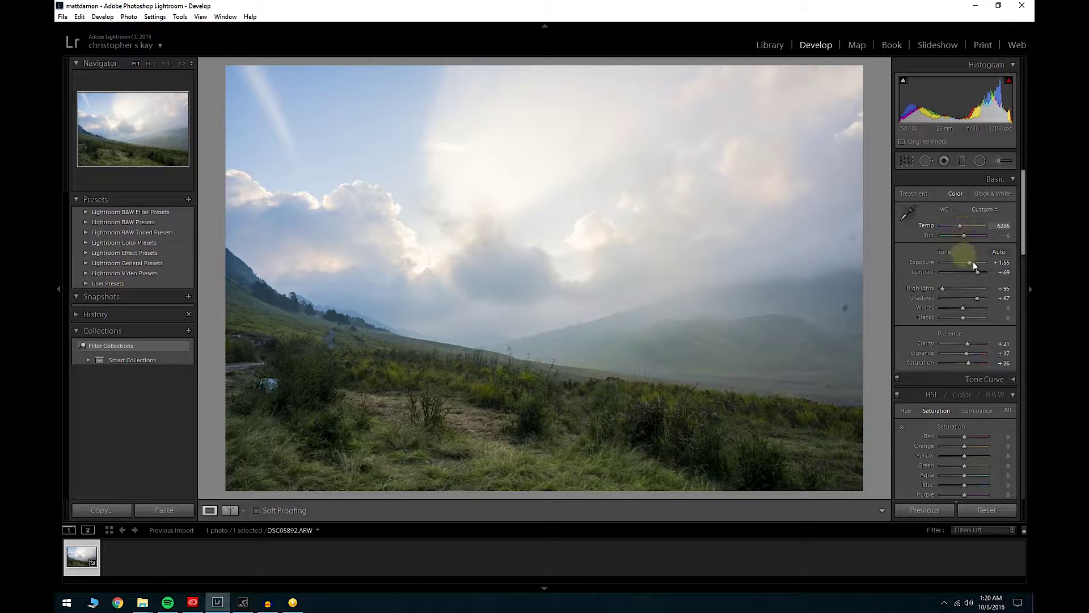
Raise the Green saturation in the HSL adjustments to +13
scroll(1020, 244, down, 1)
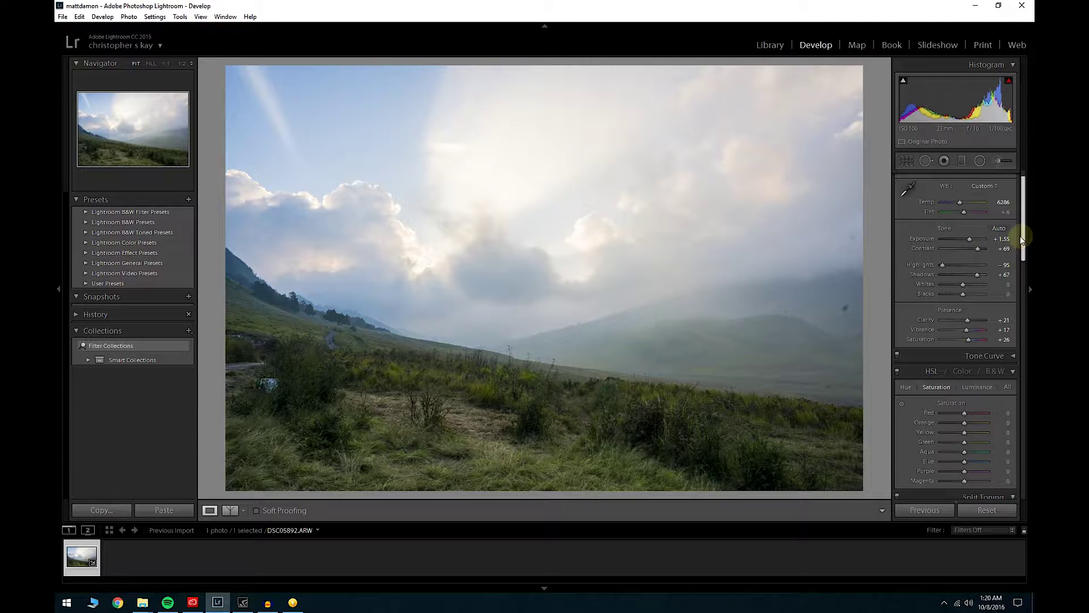
scroll(1020, 239, down, 1)
scroll(1021, 247, down, 2)
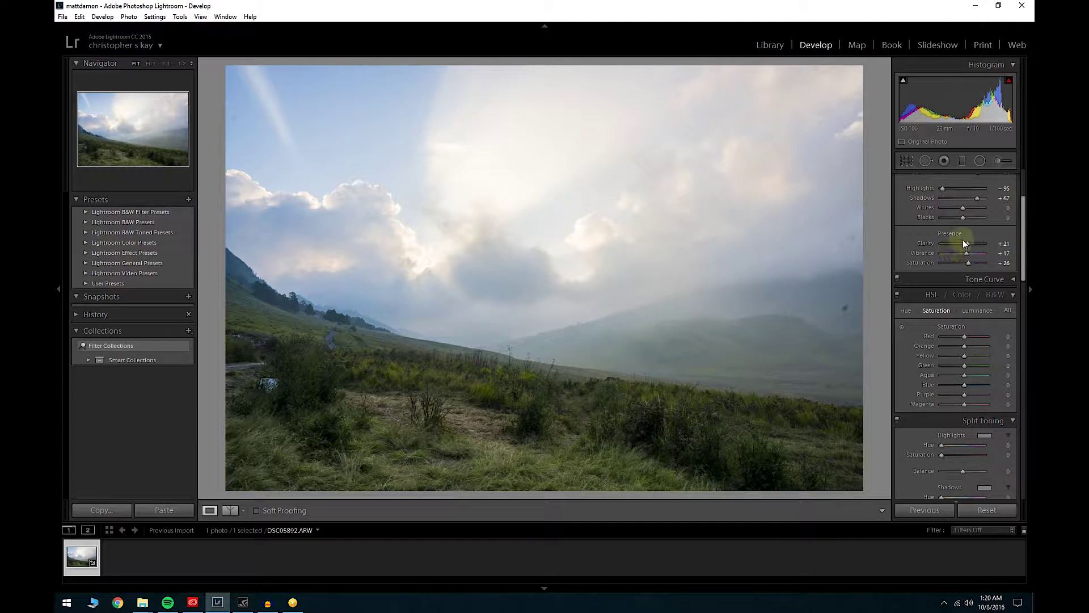
scroll(1022, 279, down, 3)
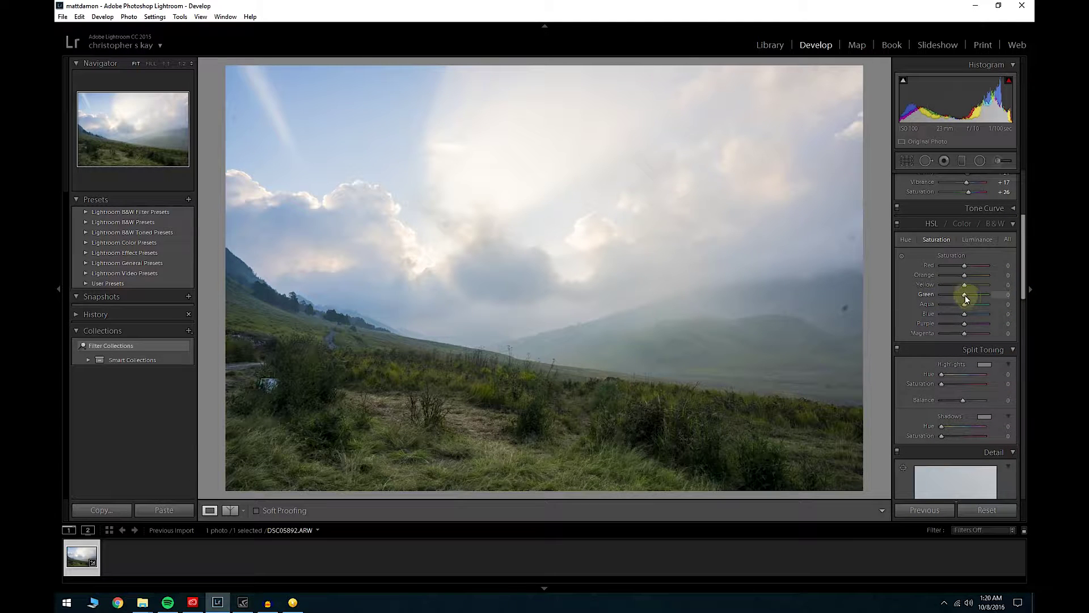
drag(969, 297, 967, 297)
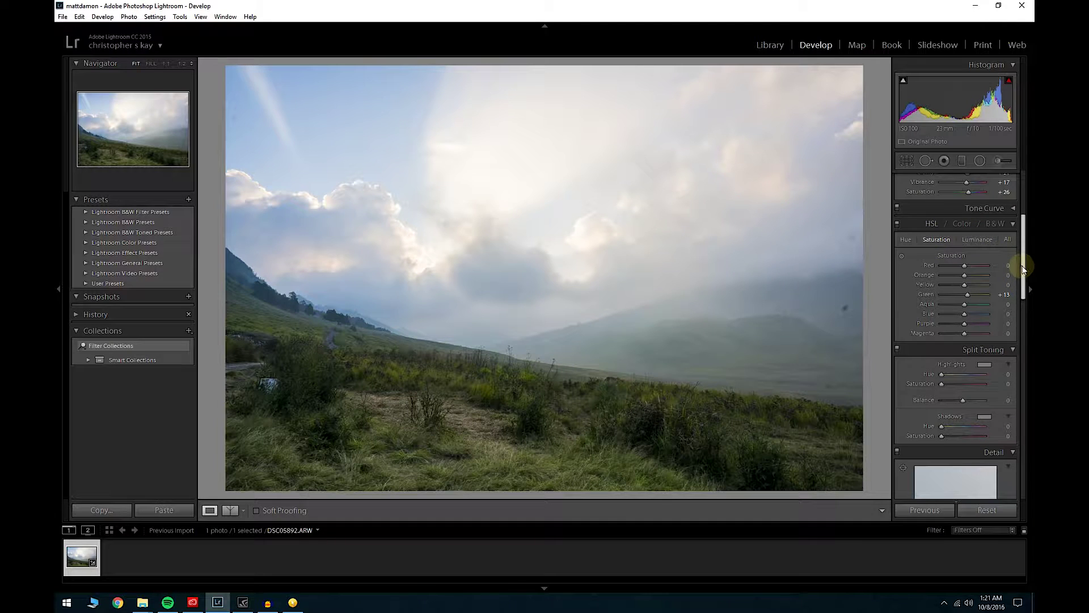
Sharpen the photo with an Amount of 54 and a Masking of 15
drag(1024, 269, 1029, 325)
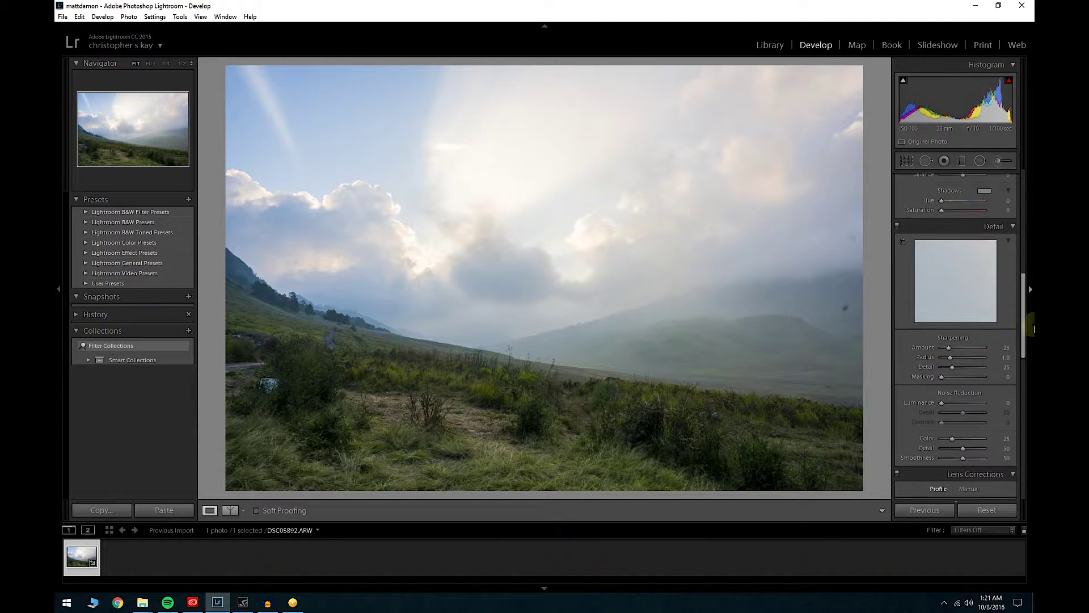
click(958, 349)
drag(961, 348, 952, 376)
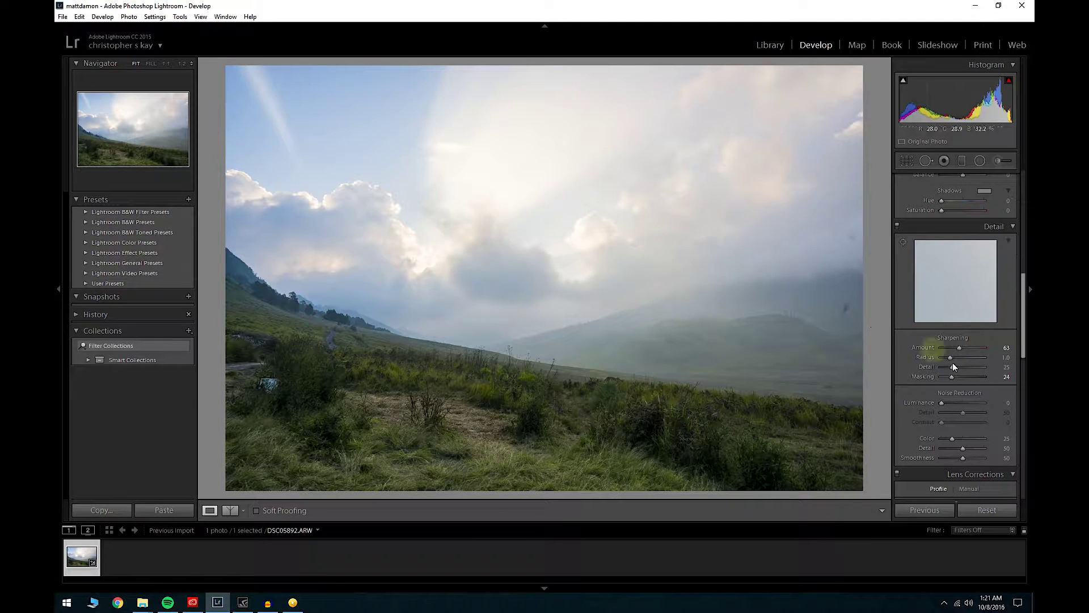
drag(954, 377, 956, 349)
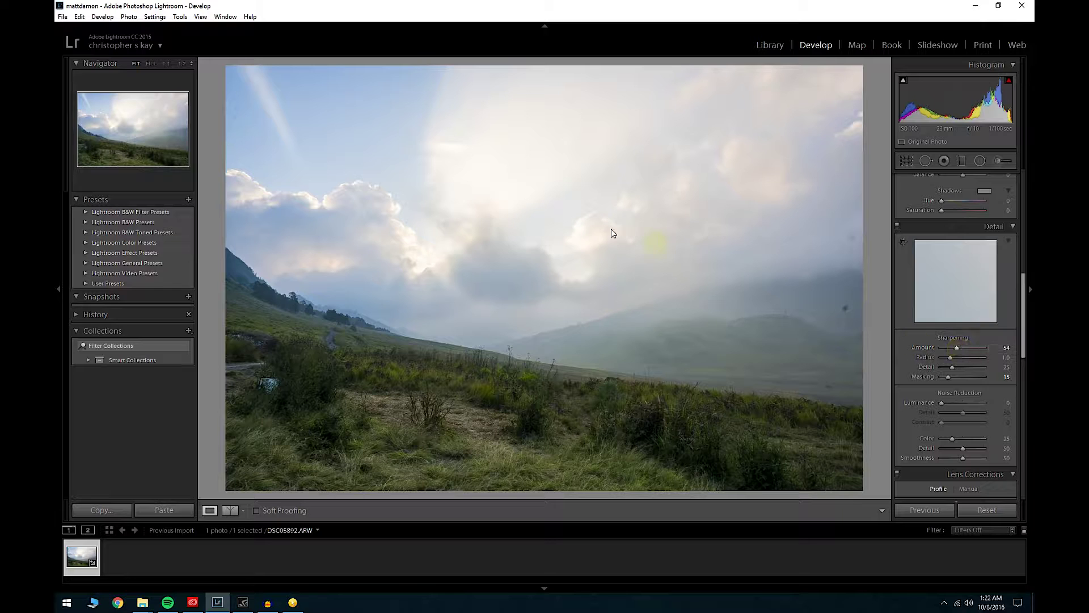
Inspect the sky at 1:1 and set the sharpening Amount to 71 and Masking to 29
click(353, 145)
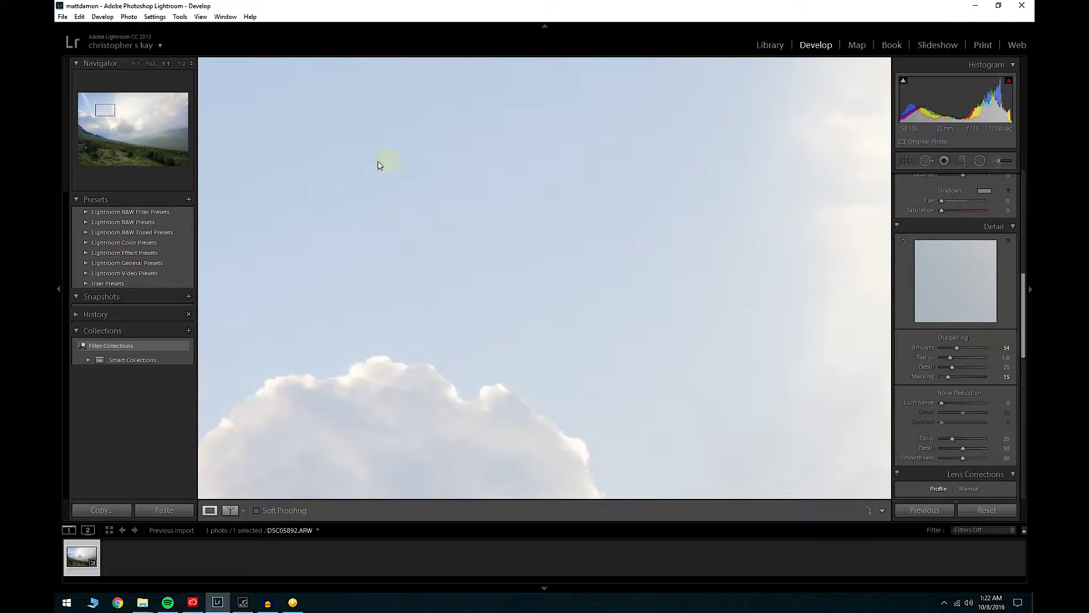
click(445, 207)
click(341, 134)
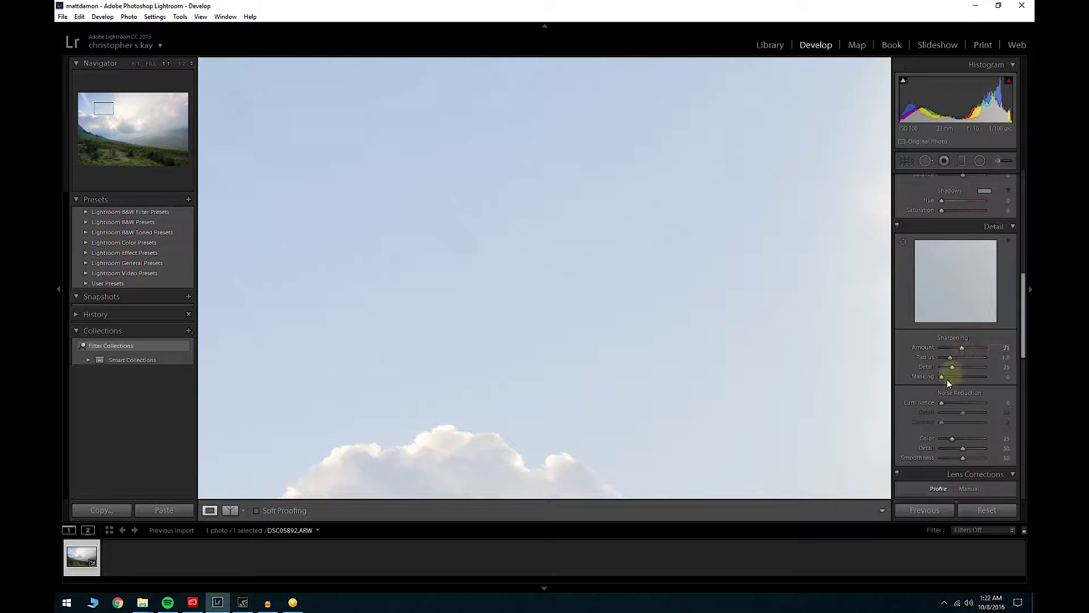
drag(948, 380, 955, 377)
key(alt)
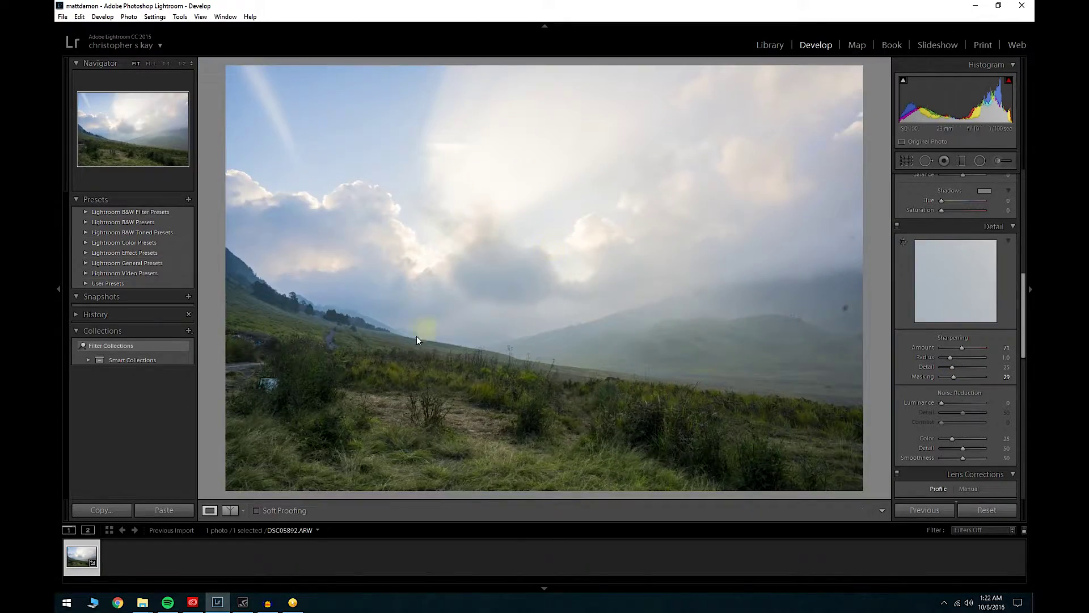
Check the foreground bush at 1:1, set the sharpening Amount to 63 and Masking to 25, and compare with the original photo
click(414, 408)
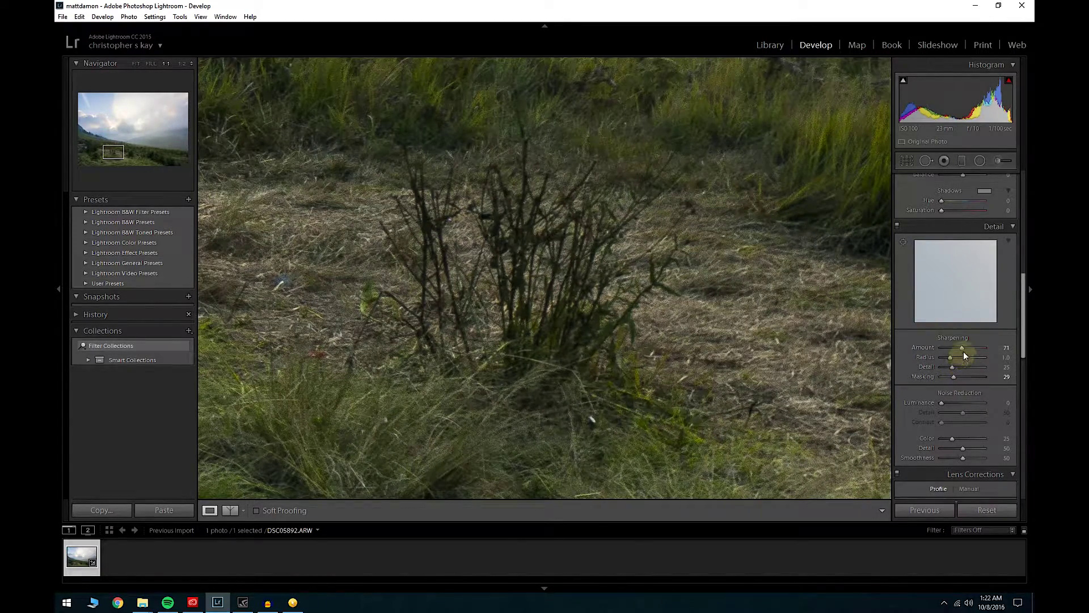
drag(962, 347, 953, 377)
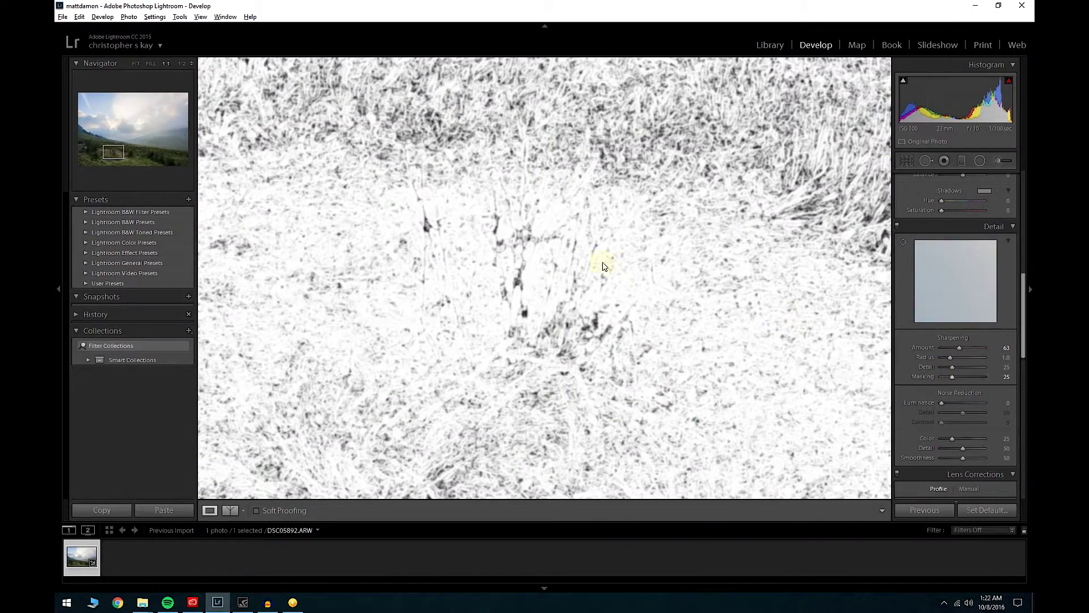
click(603, 266)
click(1028, 326)
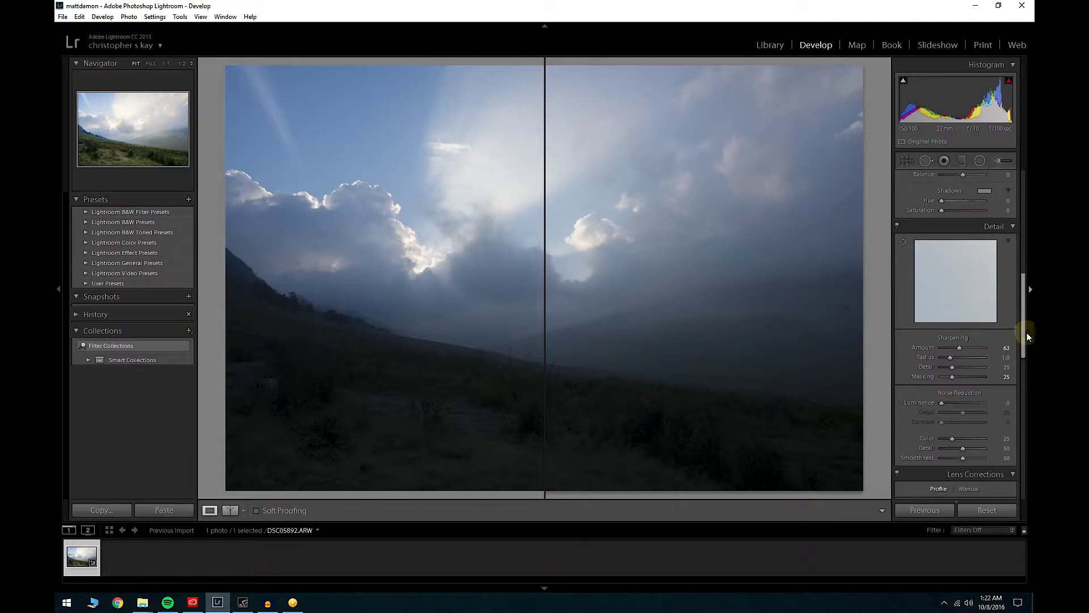
click(1030, 291)
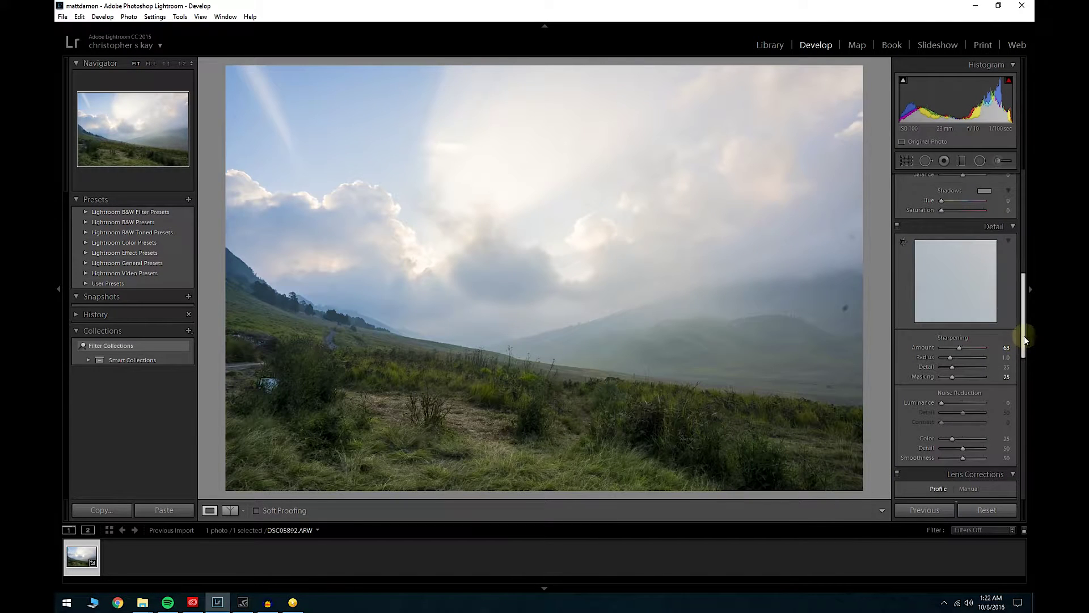
Enable lens profile corrections and the removal of chromatic aberration
drag(1023, 336, 1025, 374)
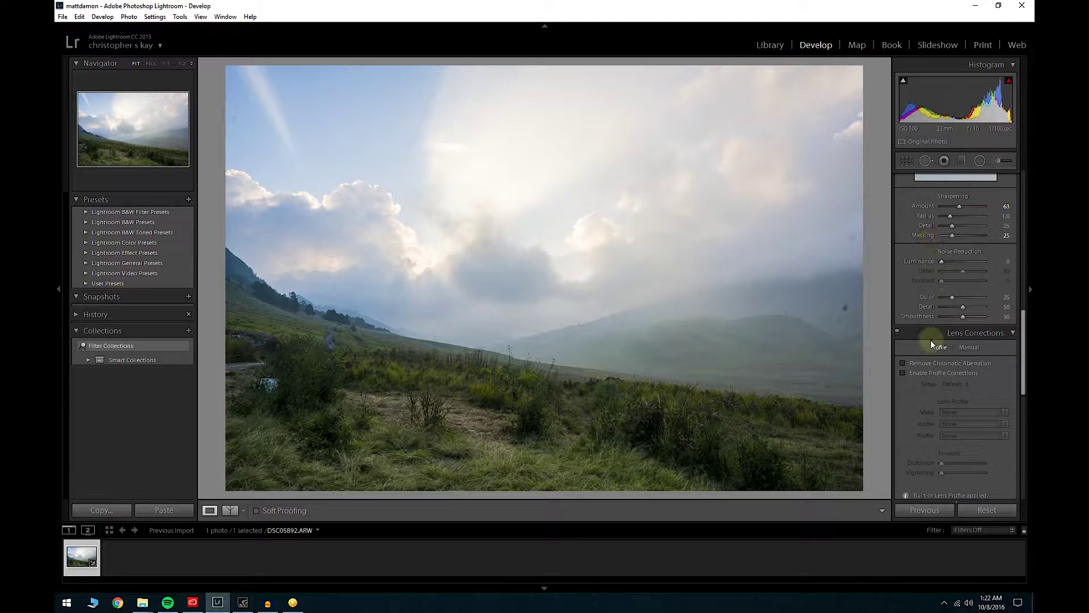
click(928, 373)
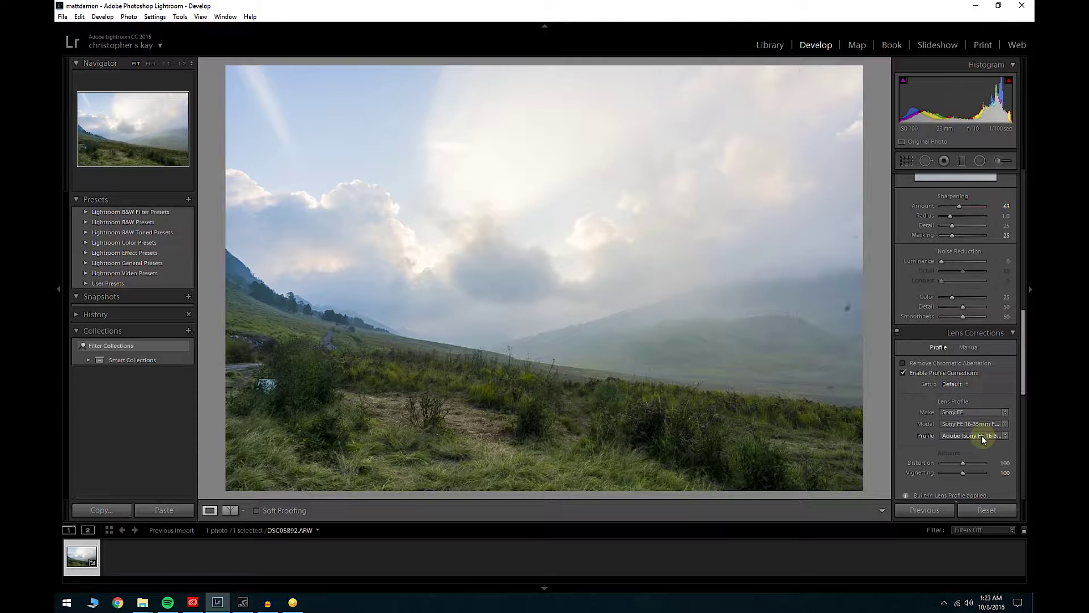
click(949, 365)
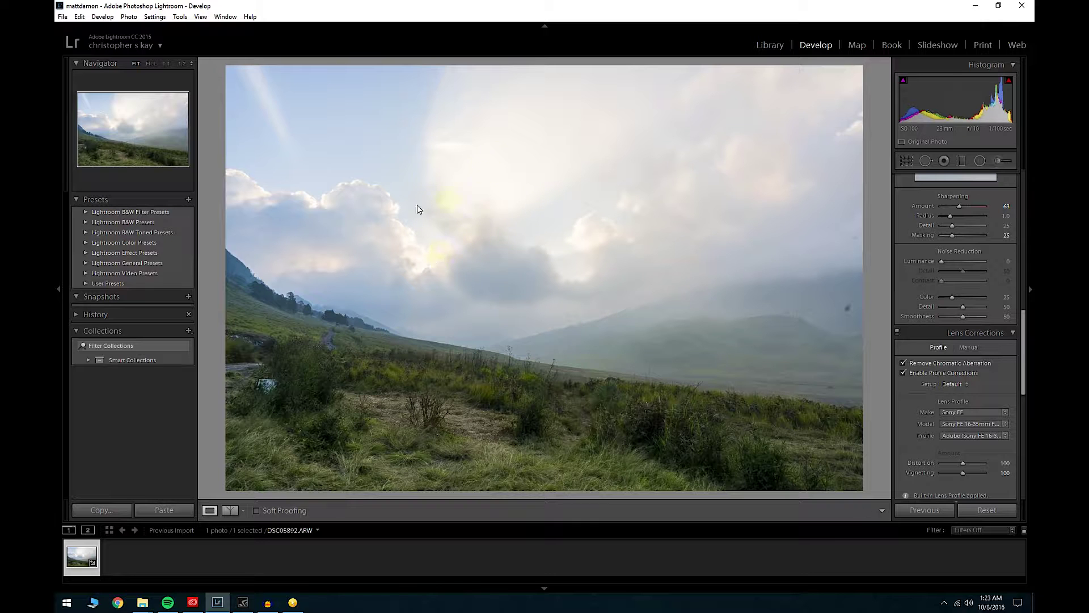
Darken the photo's edges with a post-crop vignetting Amount of -24
drag(1024, 337, 1032, 425)
mouse_move(963, 293)
mouse_down()
mouse_move(971, 274)
mouse_move(955, 278)
mouse_move(967, 274)
mouse_up()
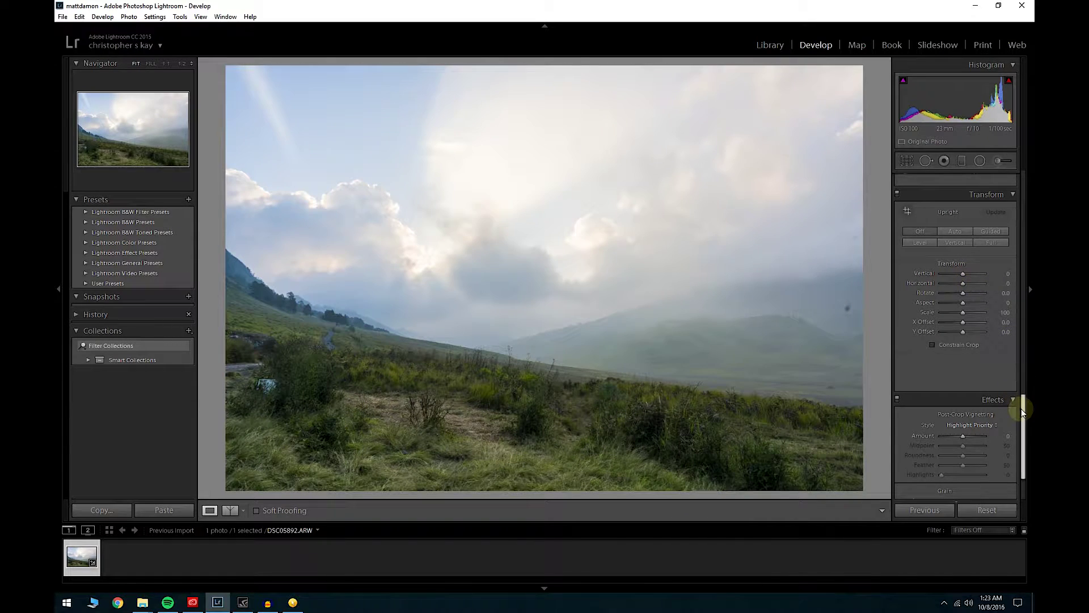
drag(1022, 408, 1024, 422)
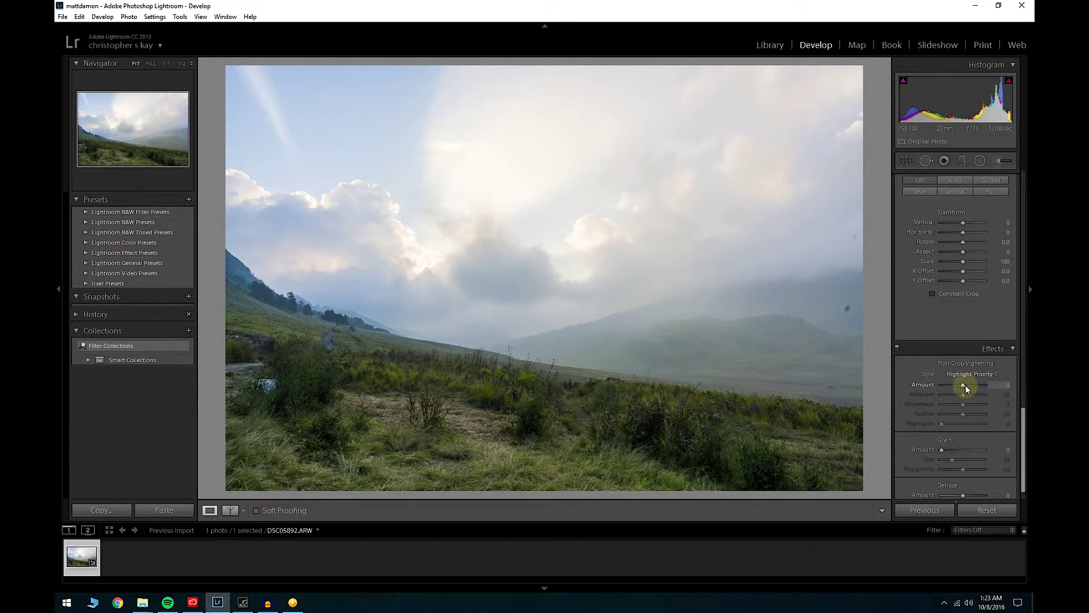
drag(966, 384, 960, 386)
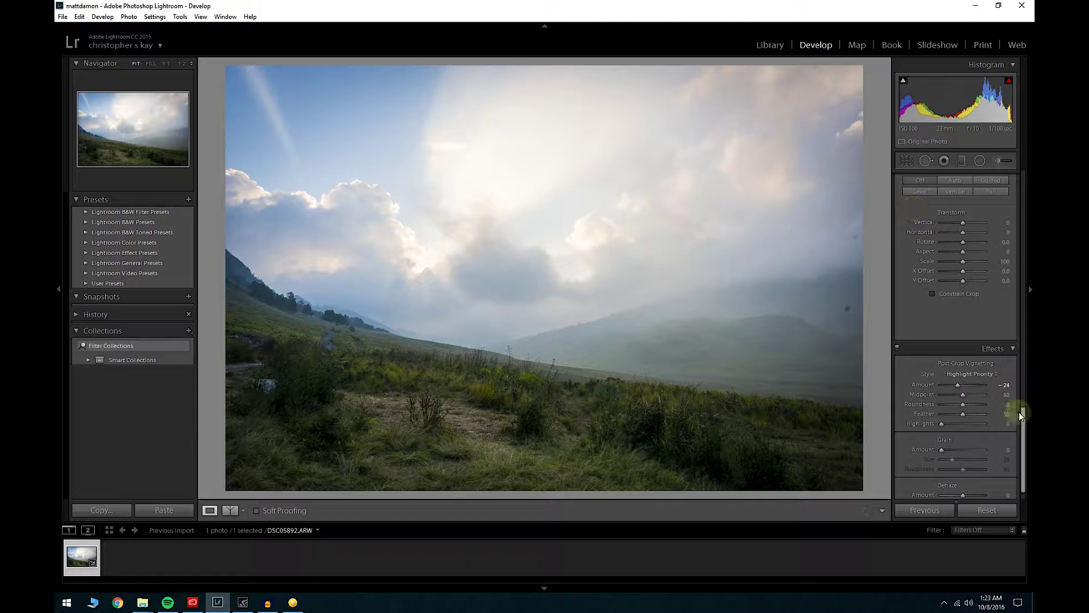
Crop the photo slightly tighter at its original aspect ratio, repositioning the image so that little is cut off the foreground
drag(1020, 413, 1027, 437)
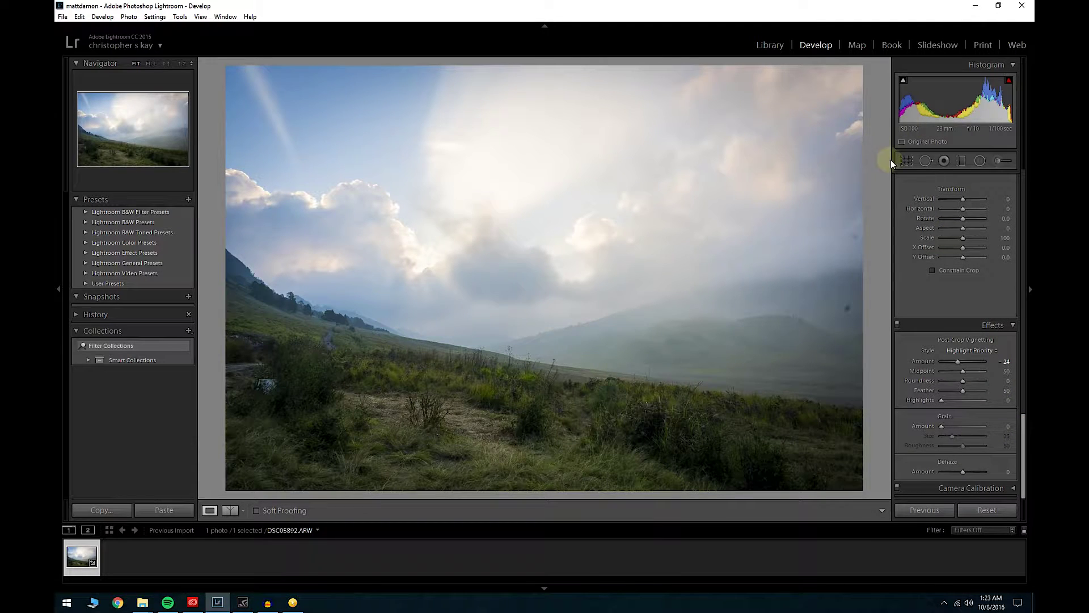
key(r)
mouse_move(689, 489)
mouse_down()
mouse_move(628, 360)
mouse_move(716, 493)
mouse_move(700, 476)
mouse_up()
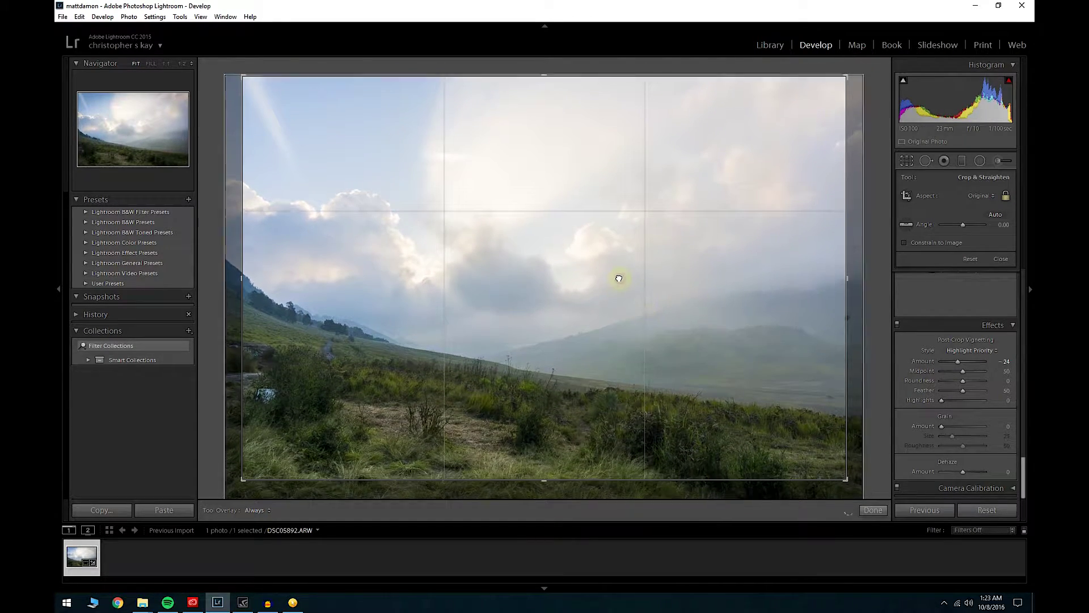
mouse_move(619, 278)
mouse_down()
mouse_move(618, 265)
mouse_move(625, 287)
mouse_up()
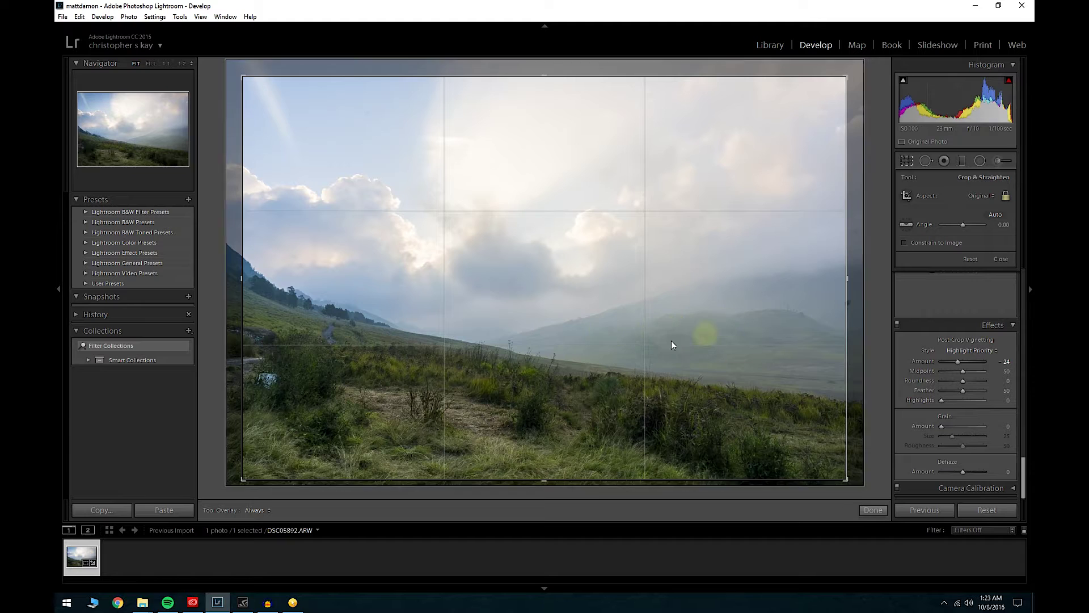
key(Return)
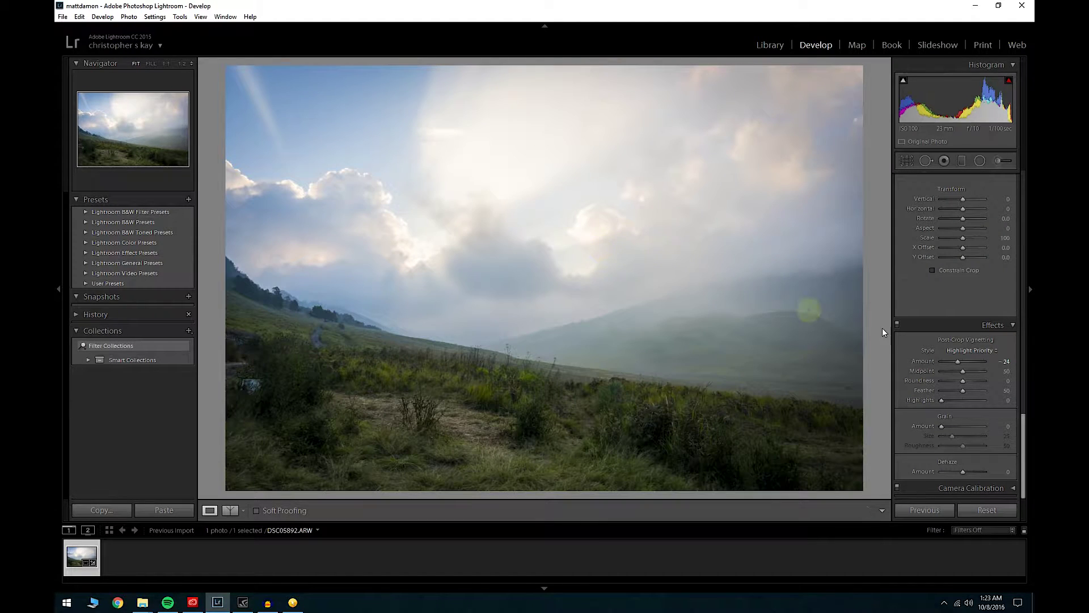
Set the post-crop vignetting Amount to -14, Exposure to +1.19, Shadows to +79 and Clarity to +24
scroll(1026, 413, up, 3)
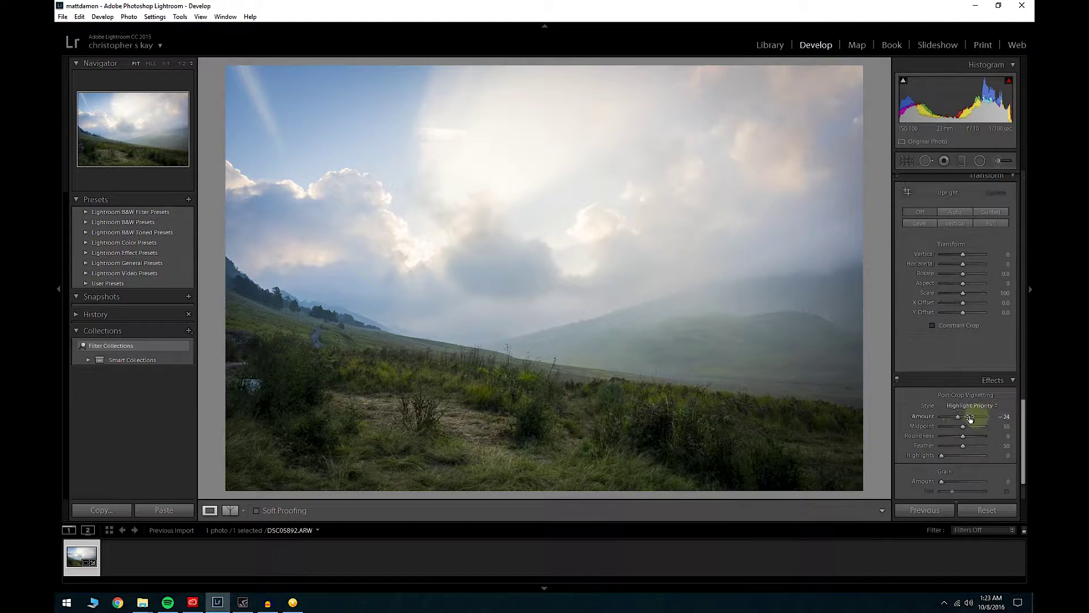
drag(973, 414, 960, 419)
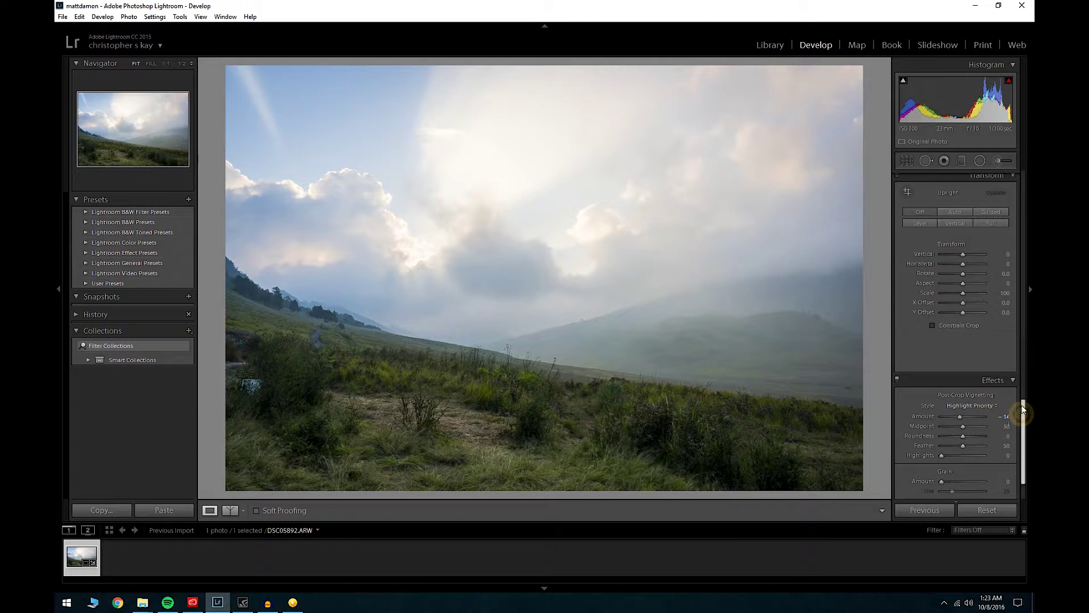
scroll(1026, 417, up, 10)
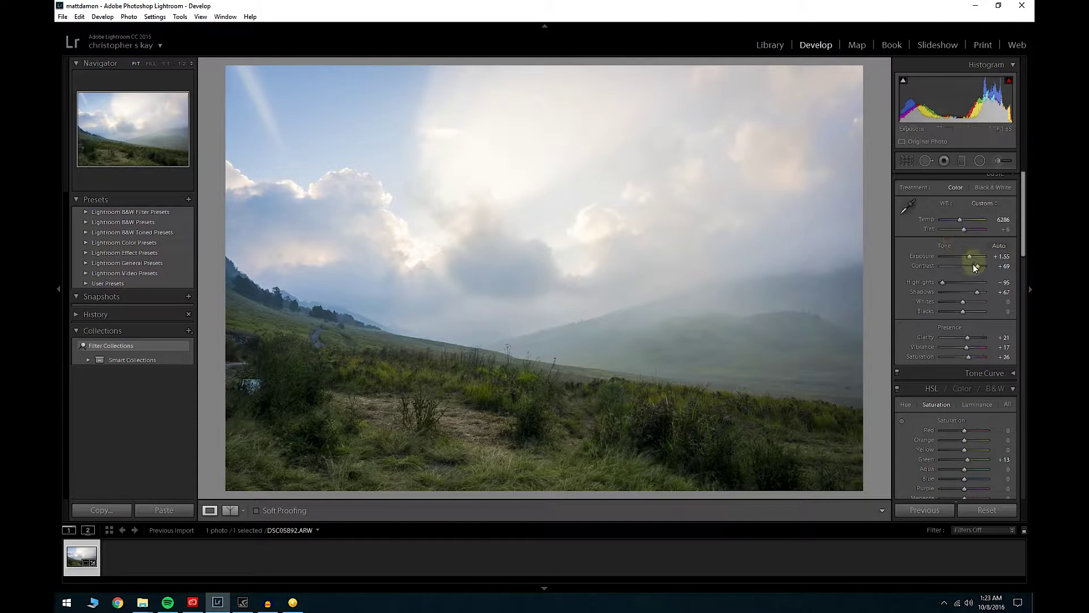
drag(972, 258, 983, 292)
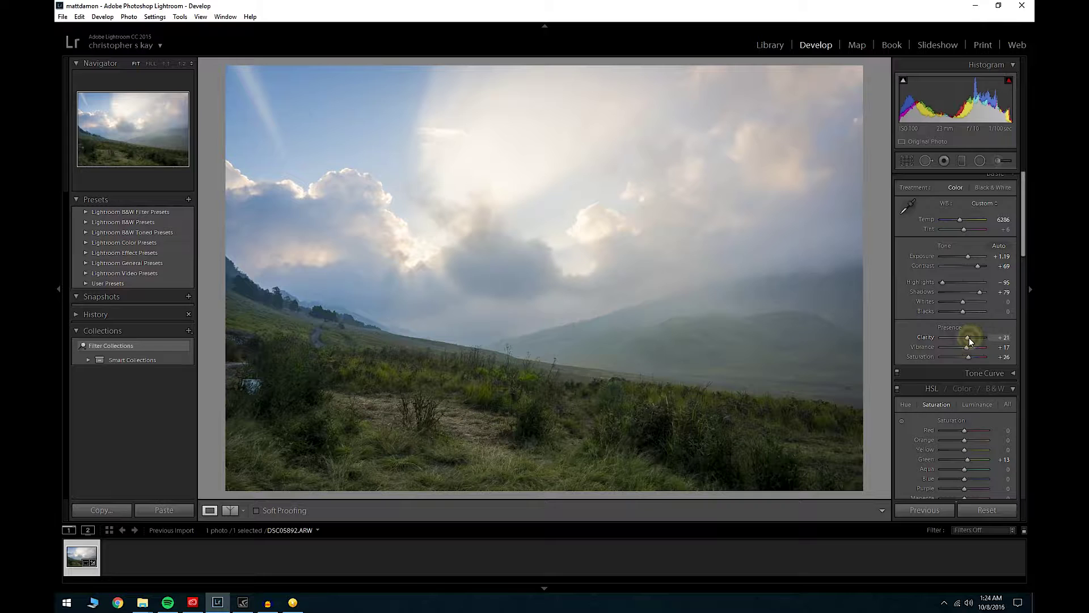
drag(969, 338, 971, 338)
Examine the blue sky beside the light streak at 1:1 for sensor dust spots
click(270, 75)
click(500, 174)
scroll(1023, 244, up, 1)
click(275, 87)
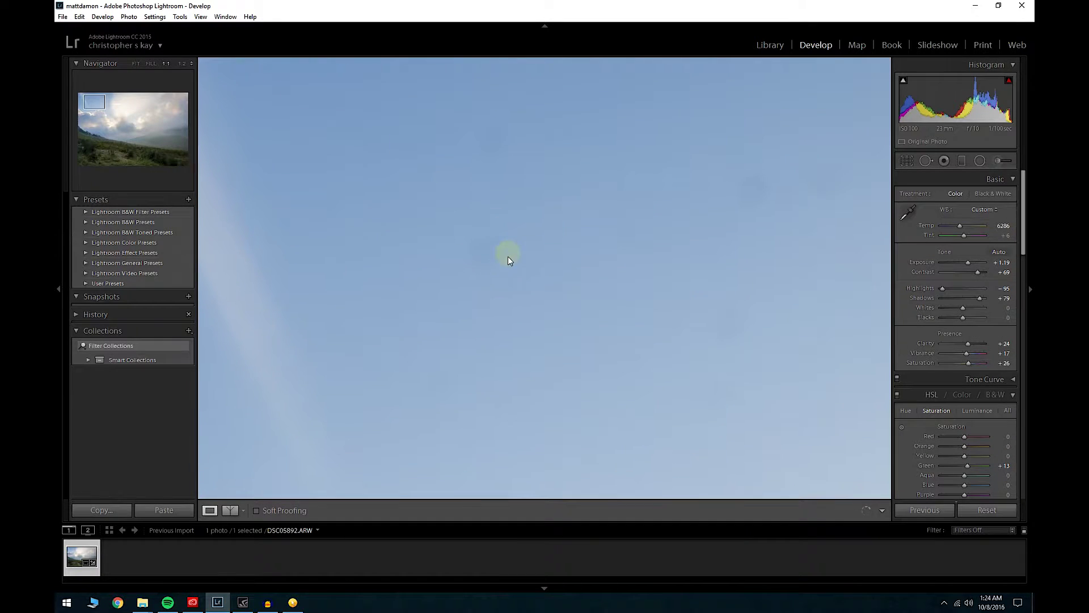
click(502, 260)
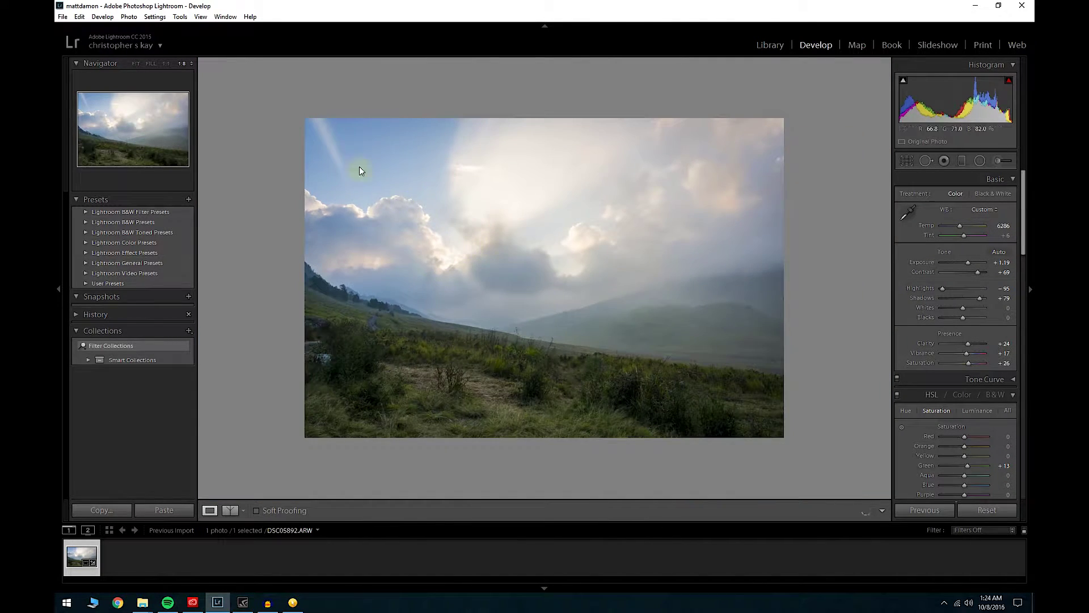
click(359, 169)
drag(611, 311, 522, 231)
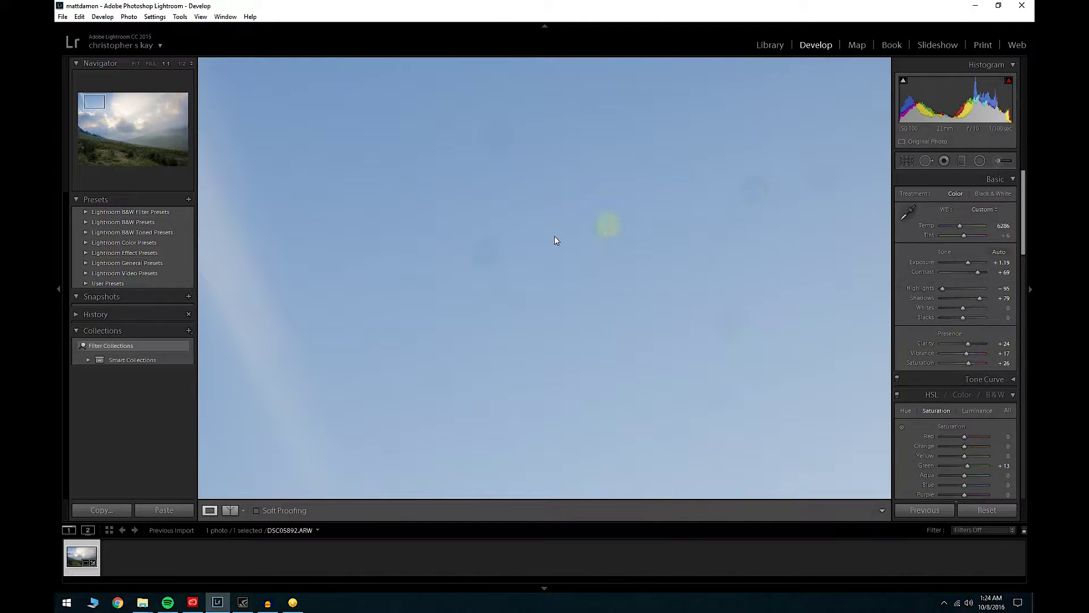
Heal the upper dust spot in the blue sky beside the light streak, using a spot removal brush of size 35
click(926, 161)
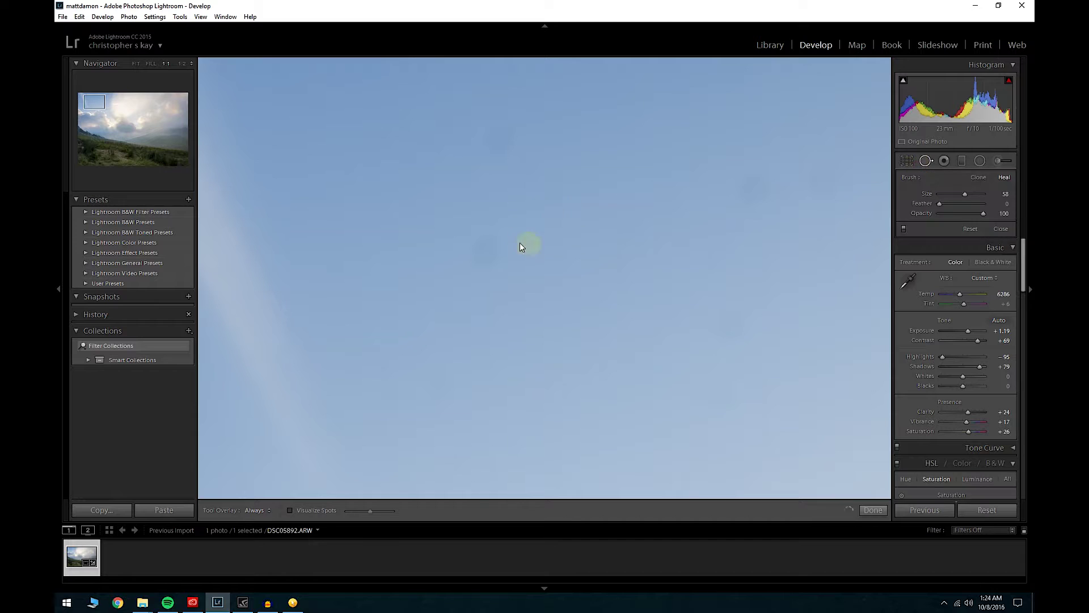
scroll(518, 219, down, 2)
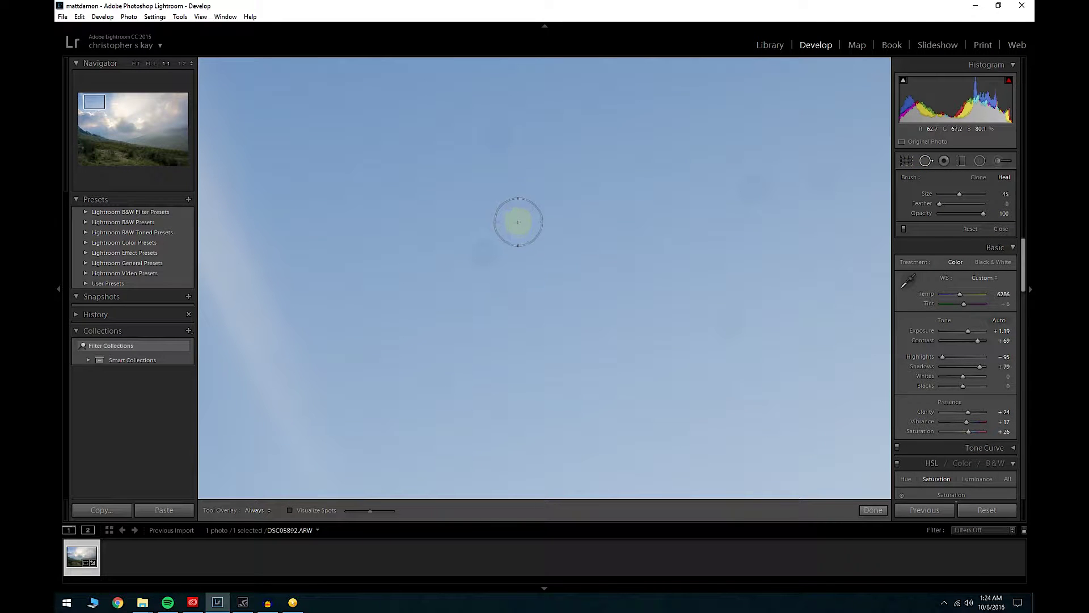
scroll(518, 225, up, 1)
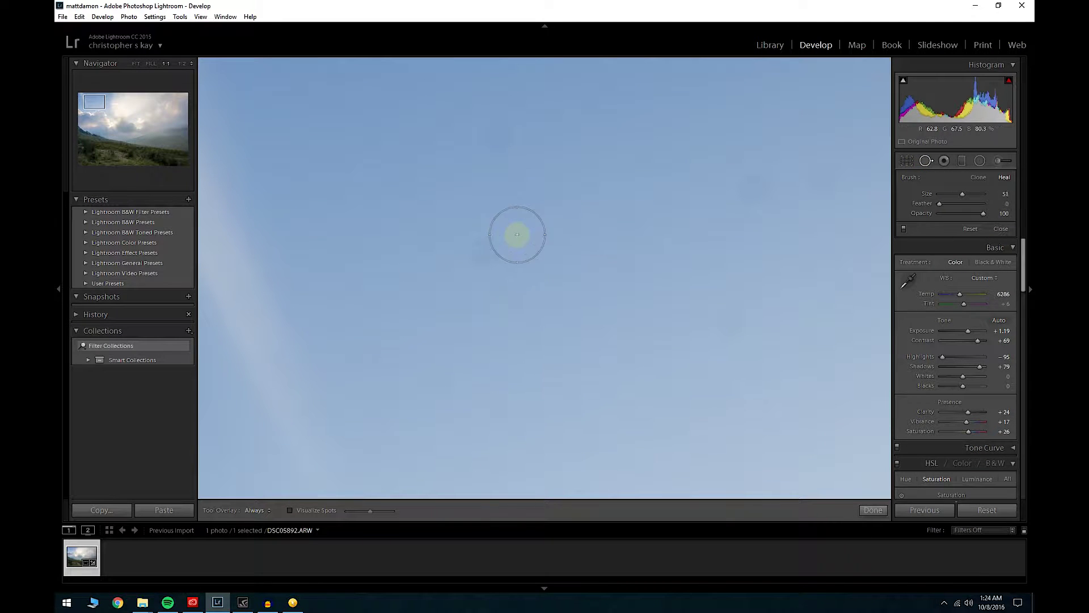
click(518, 226)
scroll(502, 140, down, 5)
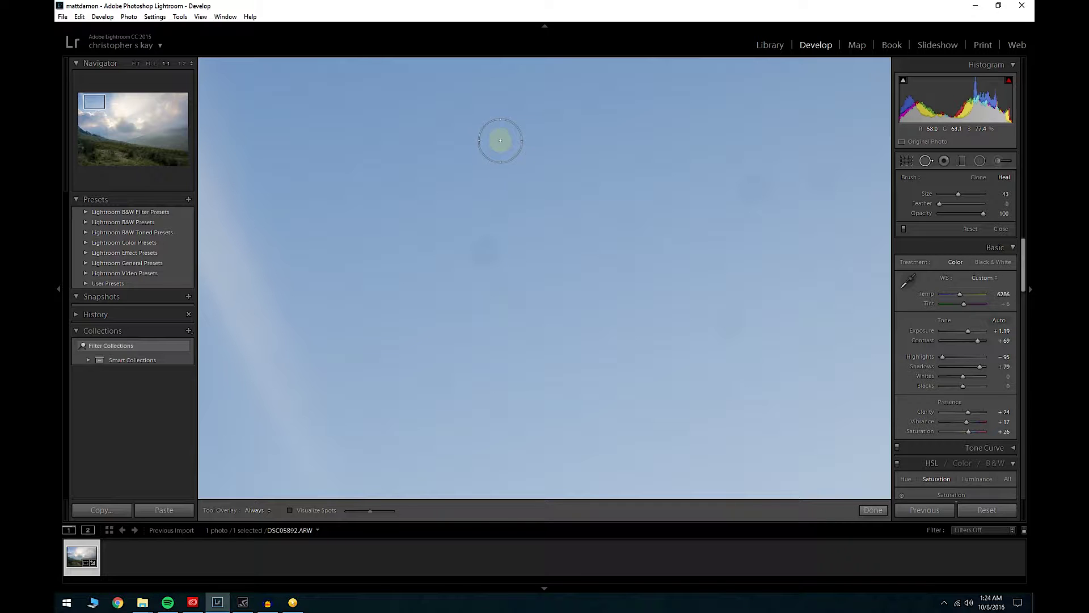
click(502, 142)
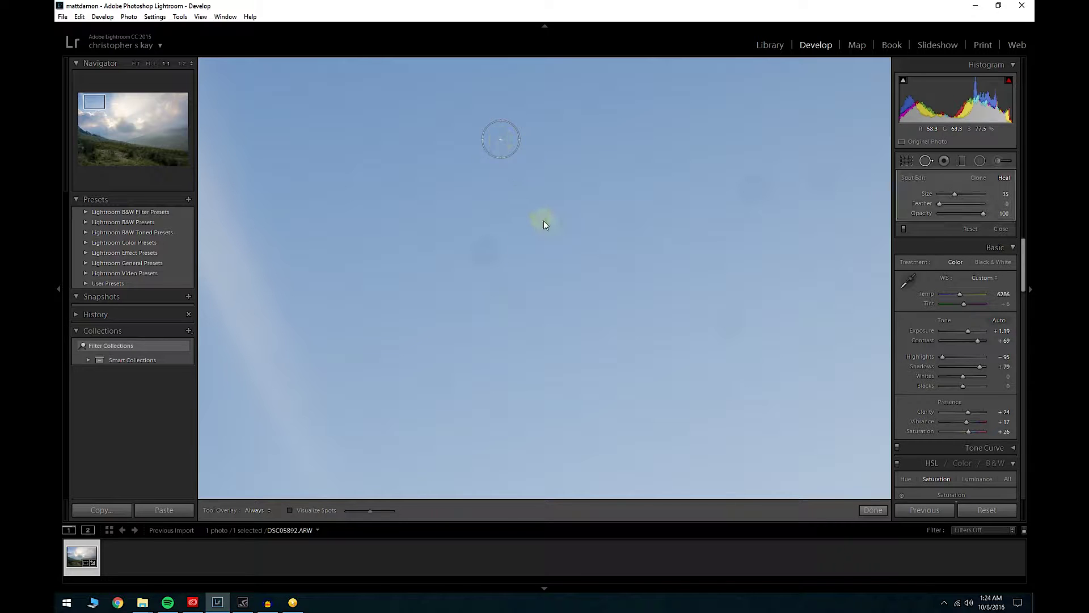
click(926, 160)
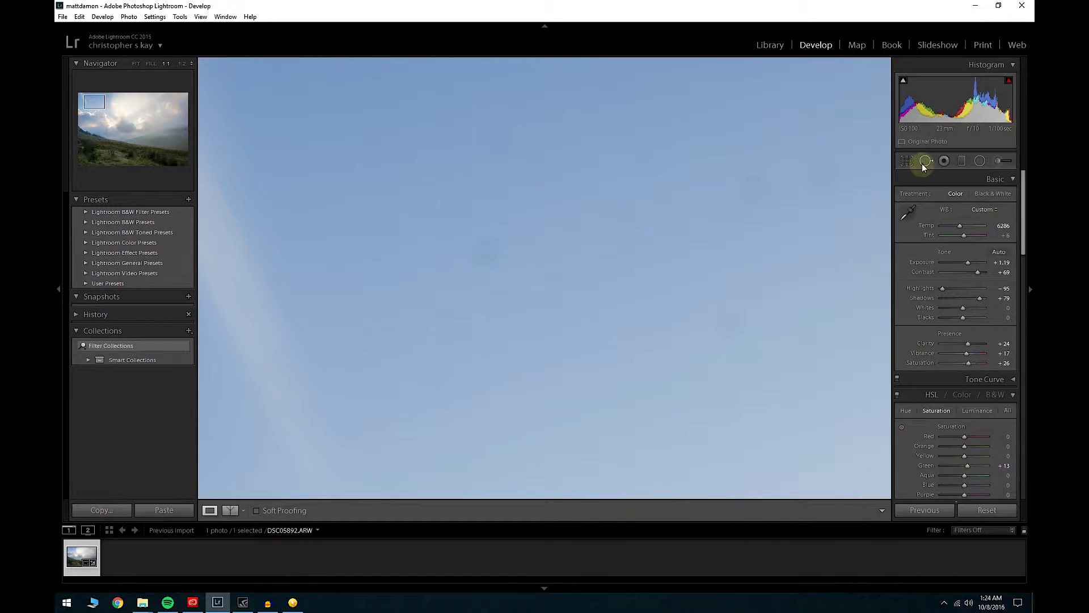
Heal the second dust spot in the blue sky, just below the first one, with the size 35 spot removal brush
click(926, 160)
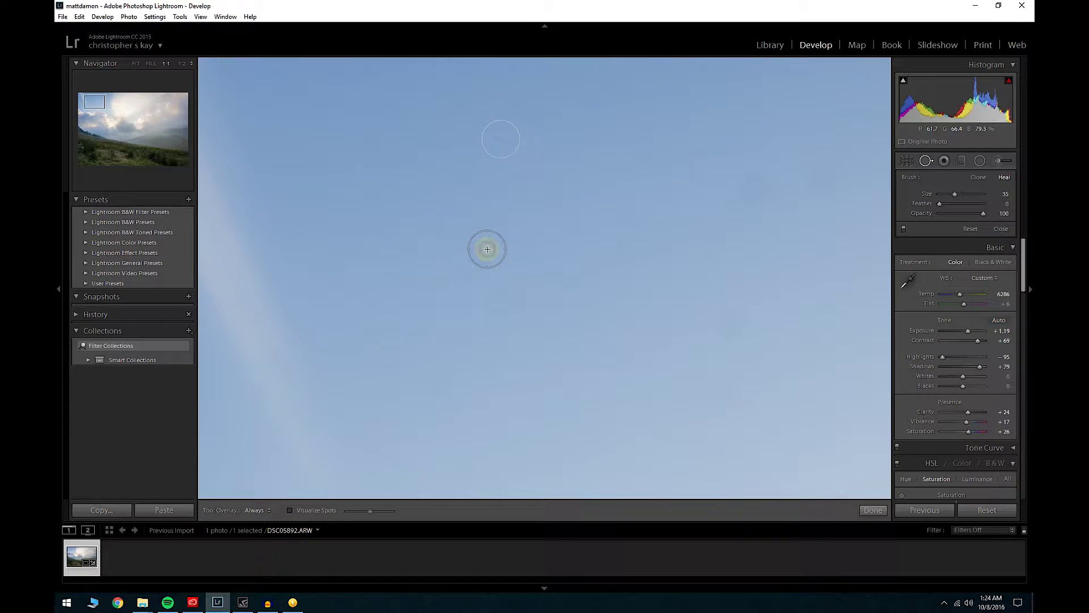
key(q)
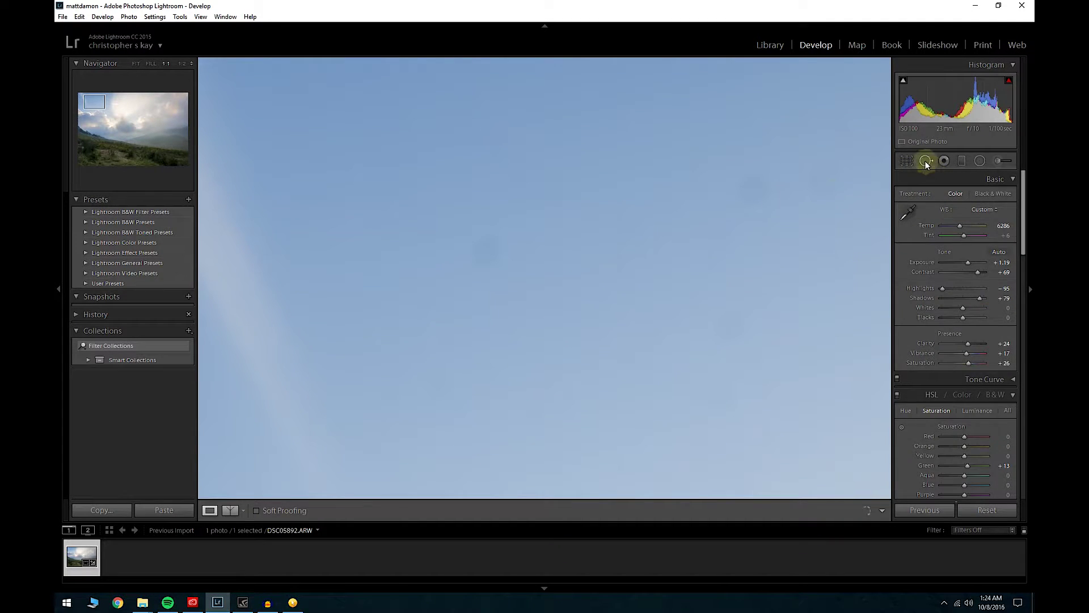
click(926, 162)
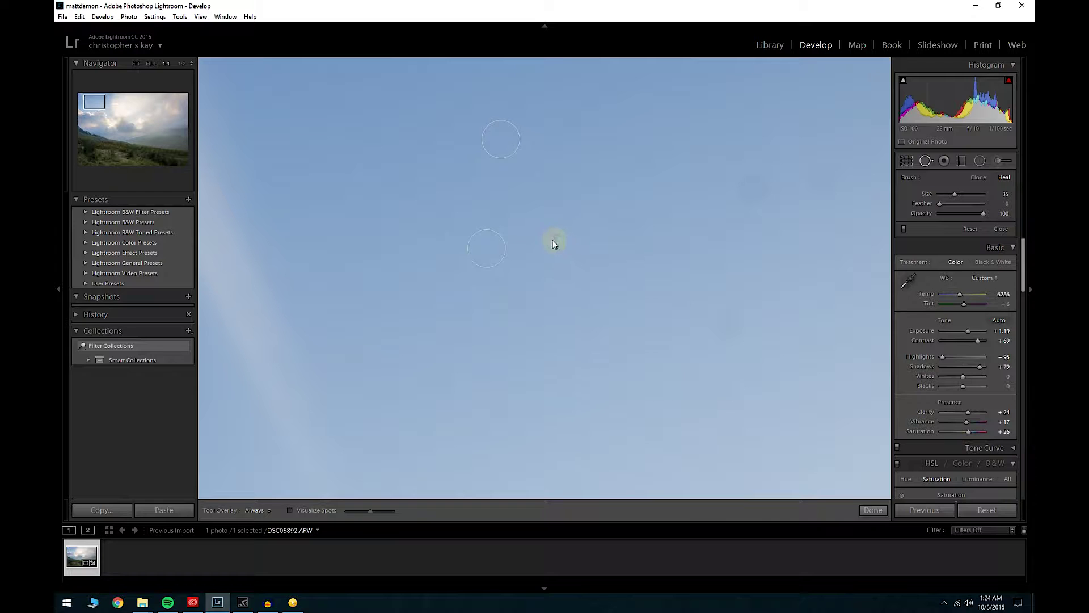
key(q)
Heal the dust spot in the blue sky between the light streak and the bright cloud, viewing the area at 1:1
drag(845, 375, 523, 231)
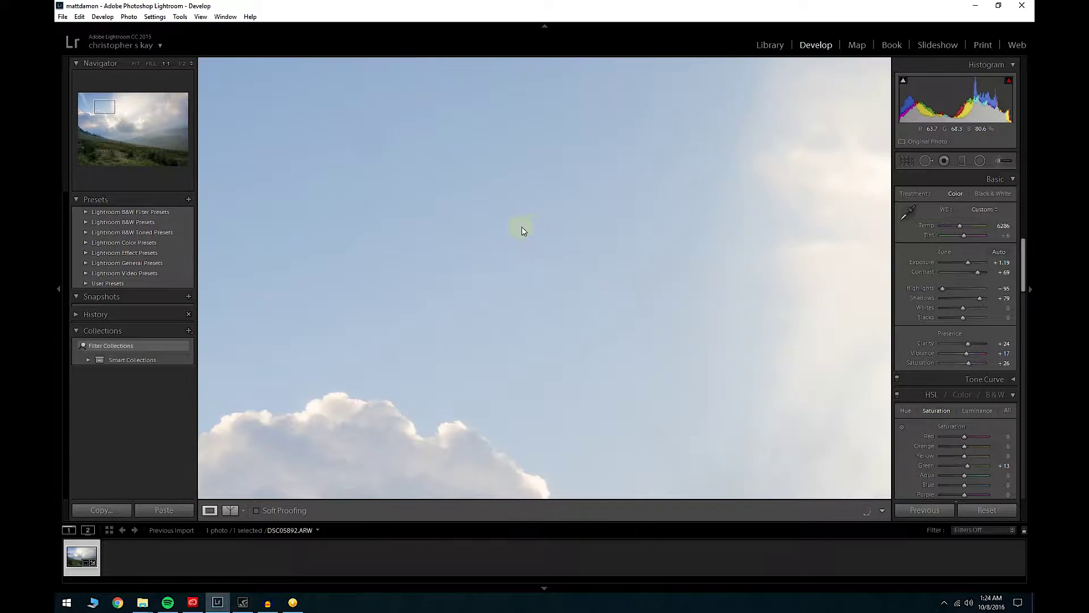
drag(616, 488, 603, 278)
key(ctrl+minus)
key(ctrl+minus)
key(ctrl+minus)
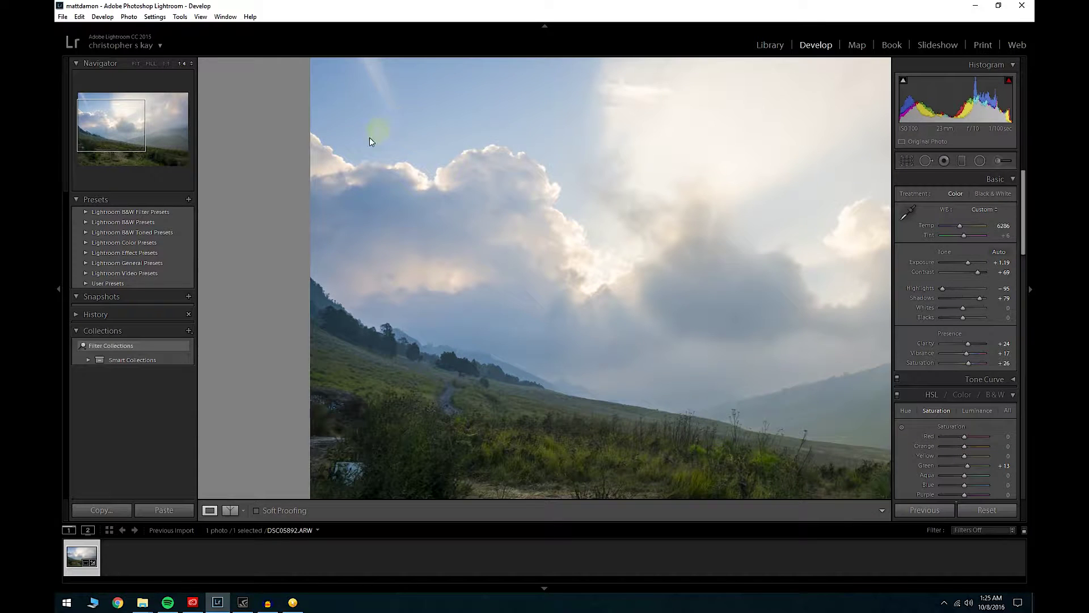
key(ctrl+equal)
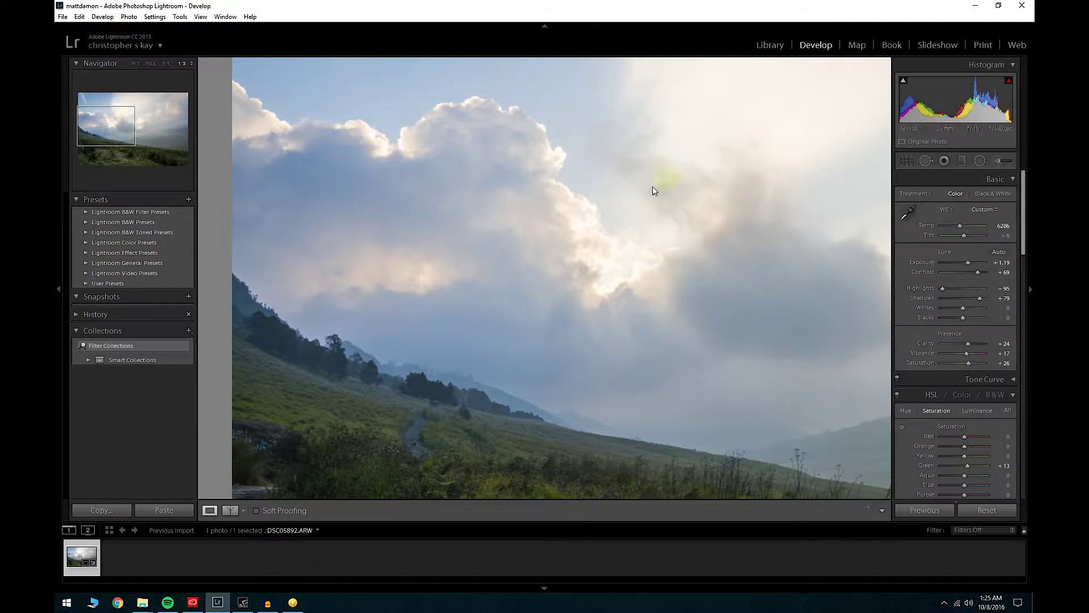
key(ctrl+equal)
key(ctrl+equal)
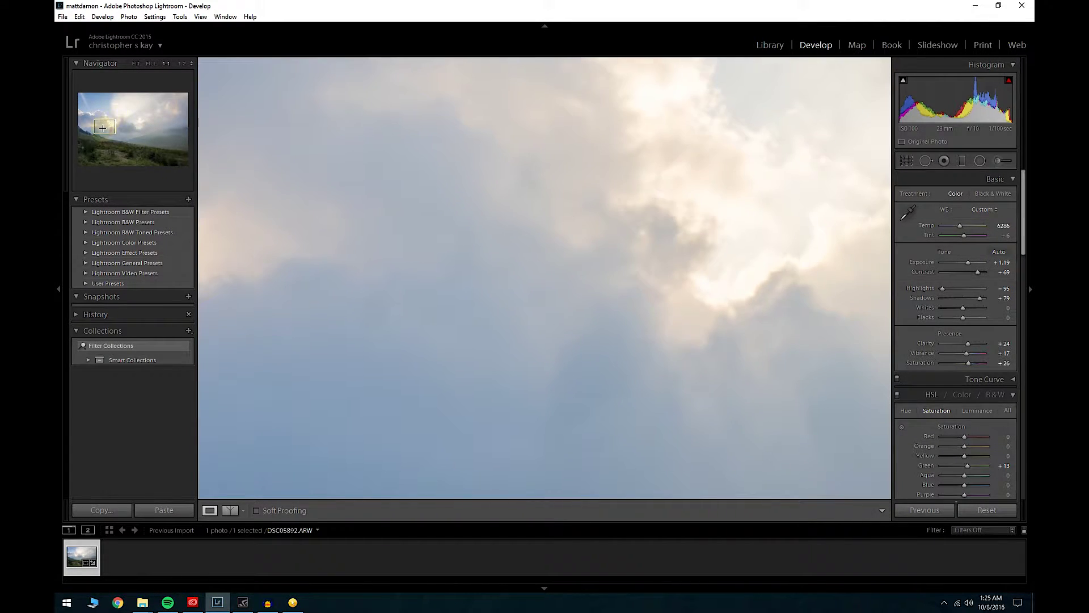
drag(103, 128, 105, 101)
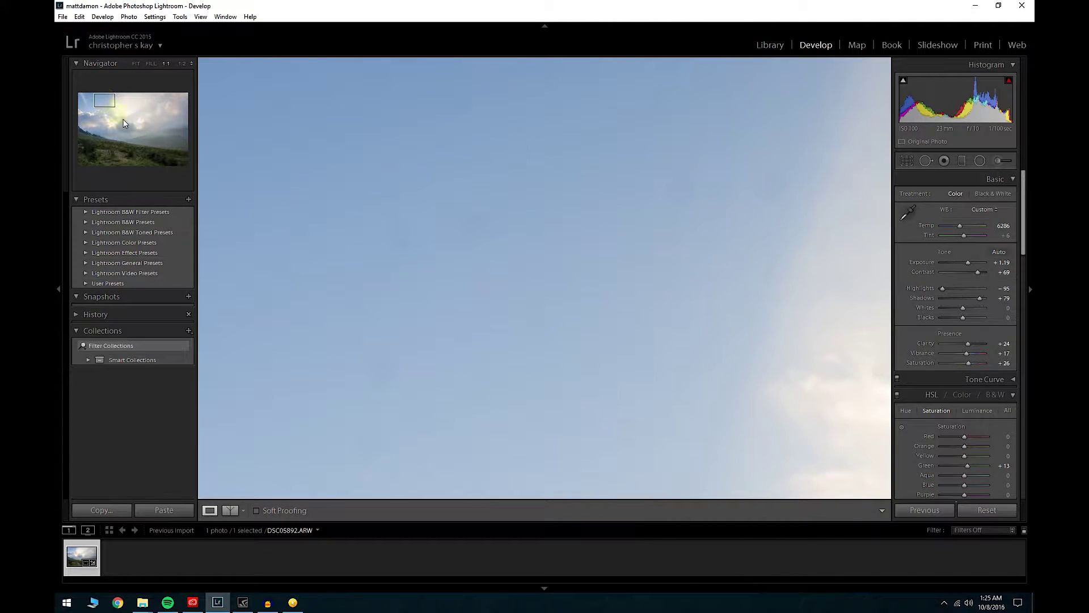
click(926, 162)
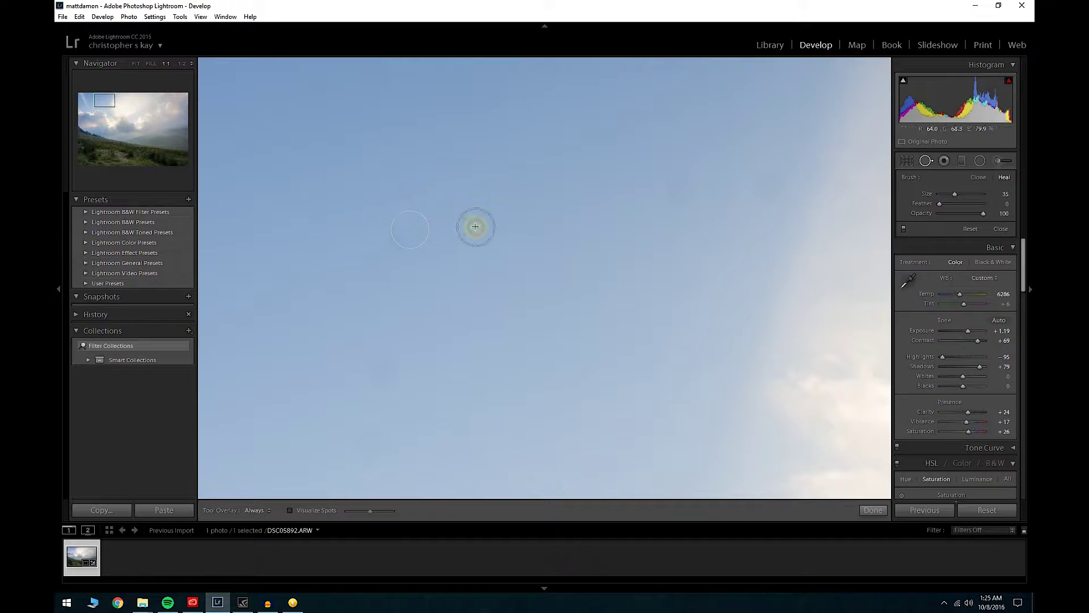
click(873, 510)
Heal the dust spot in the hazy grey-blue clouds just above the hillside ridge with the size 35 brush
click(108, 113)
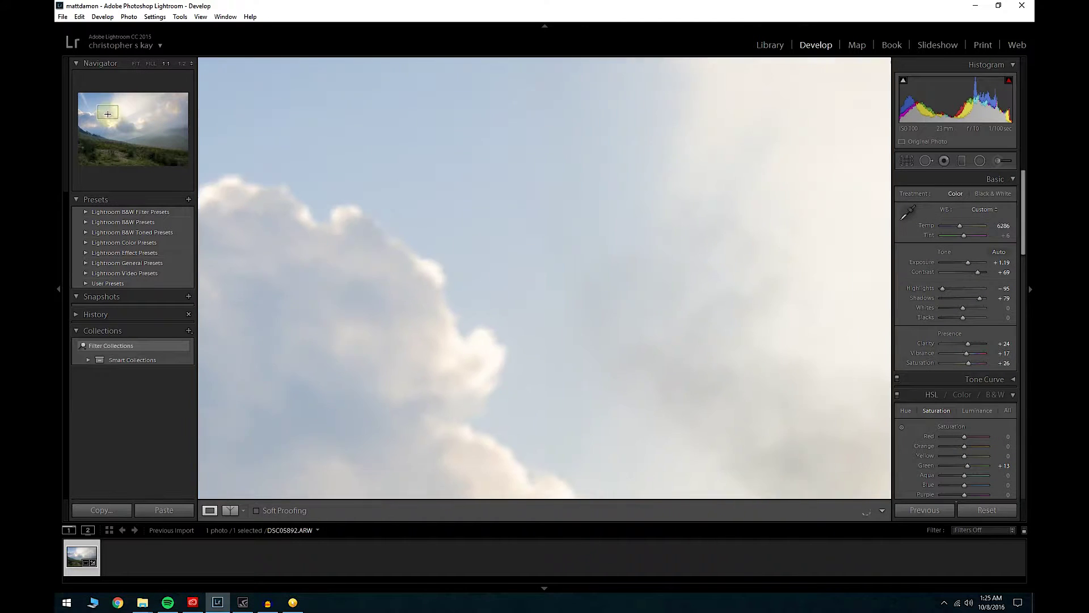
mouse_move(108, 113)
mouse_down()
mouse_move(93, 139)
mouse_move(111, 124)
mouse_move(114, 96)
mouse_move(117, 133)
mouse_up()
click(926, 161)
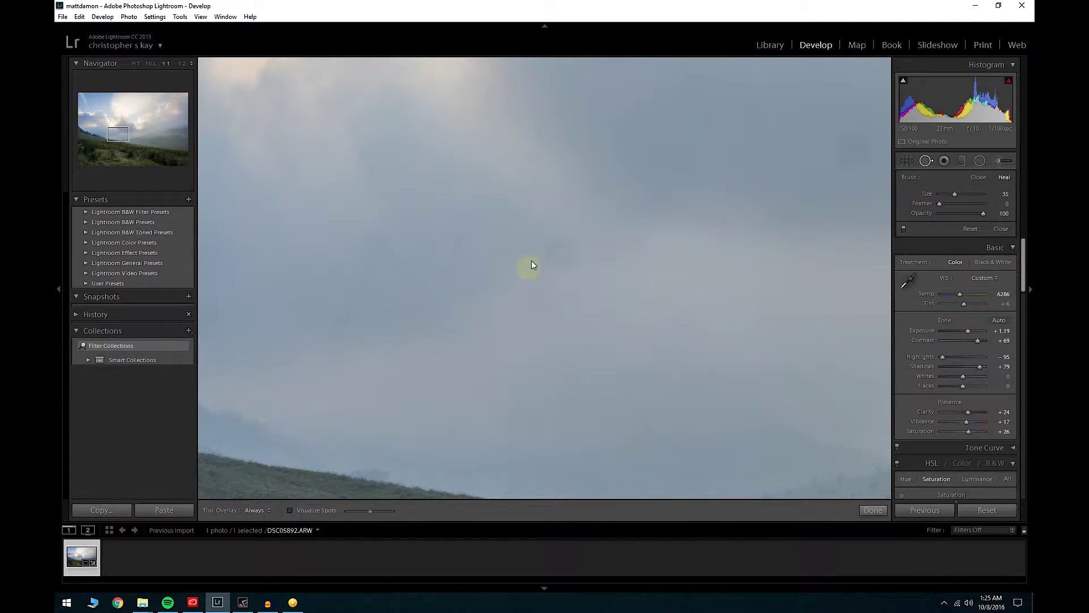
click(926, 161)
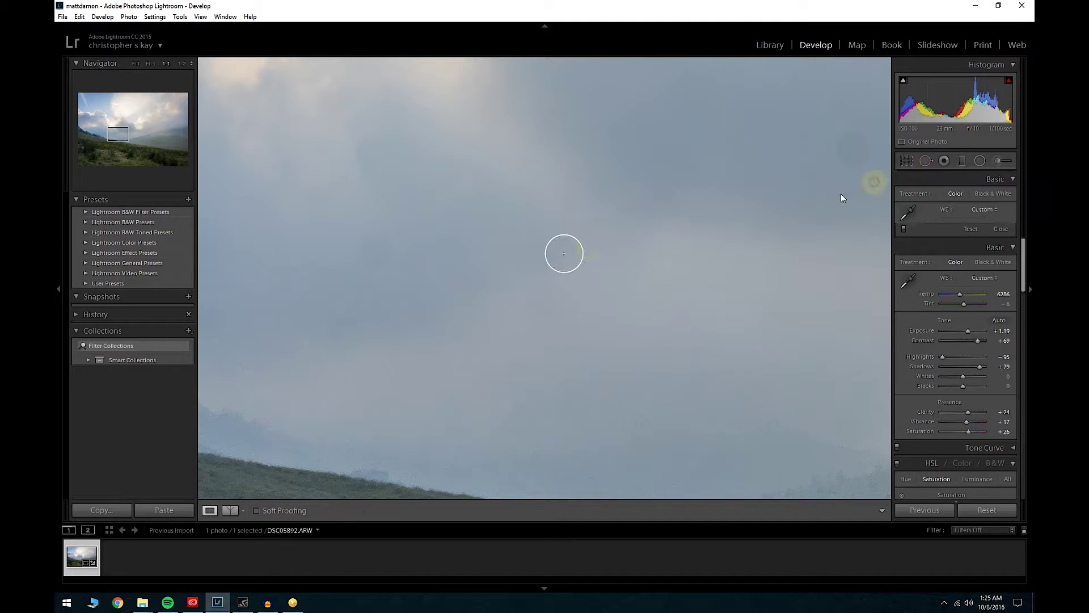
key(q)
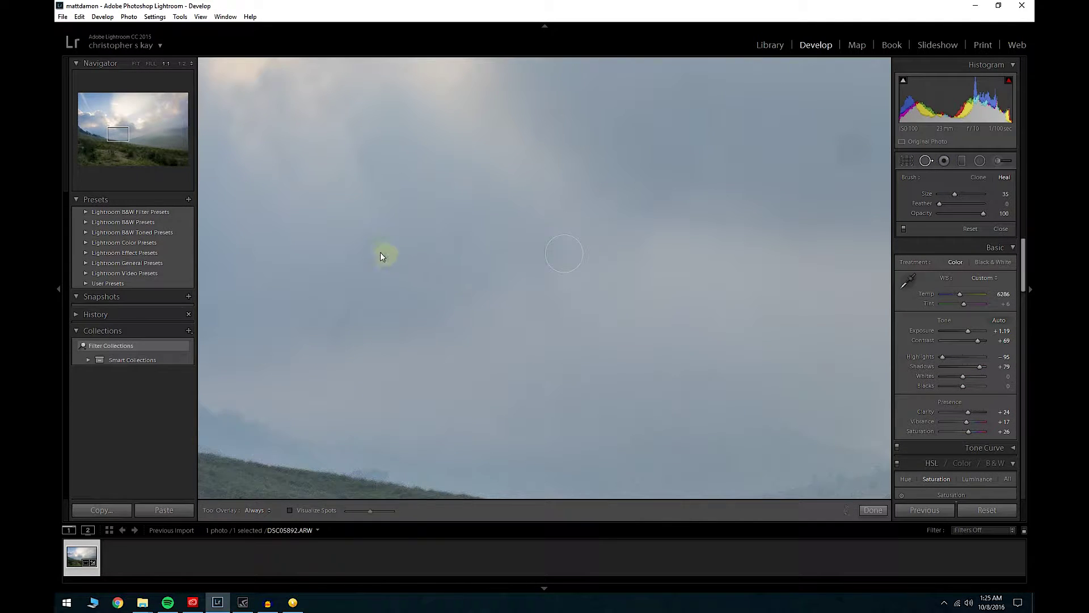
key(q)
Heal the dust spot in the middle of the dark grey cloud with the size 35 brush
mouse_move(117, 139)
mouse_down()
mouse_move(127, 97)
mouse_move(129, 144)
mouse_move(129, 132)
mouse_up()
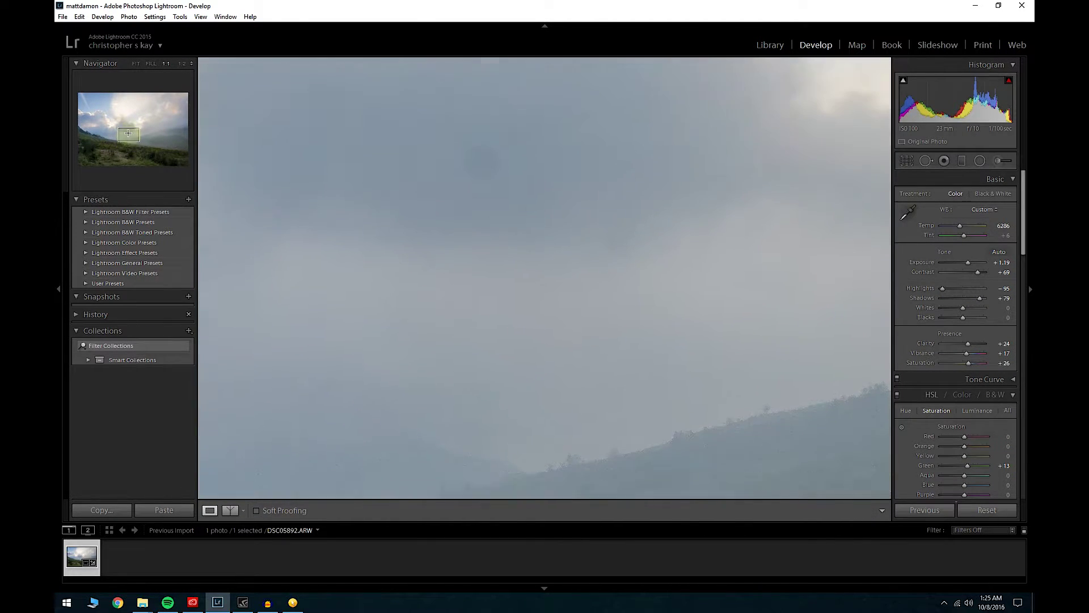
click(926, 161)
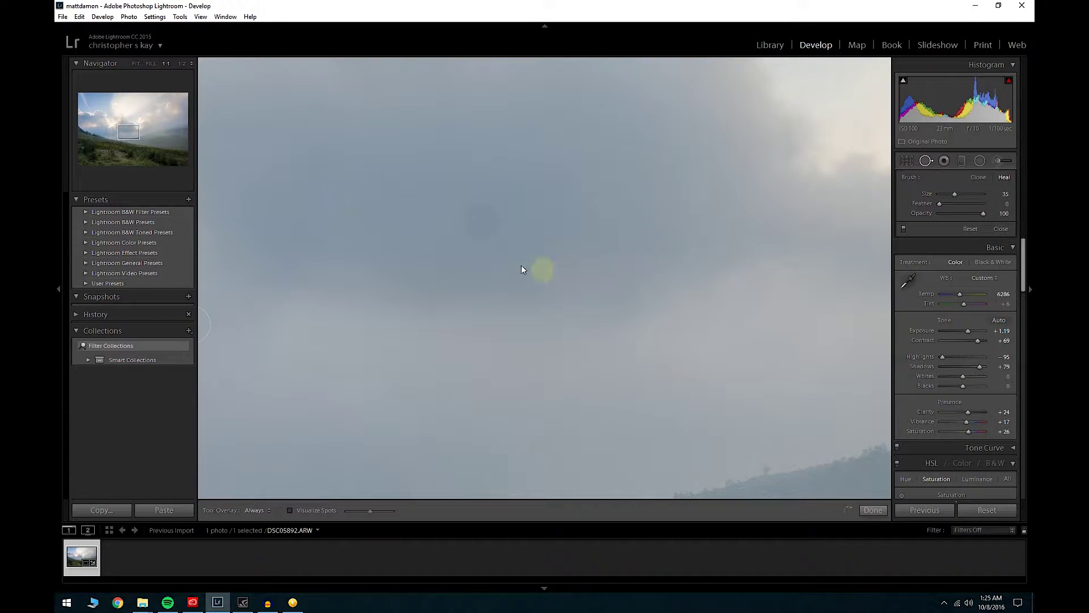
click(479, 220)
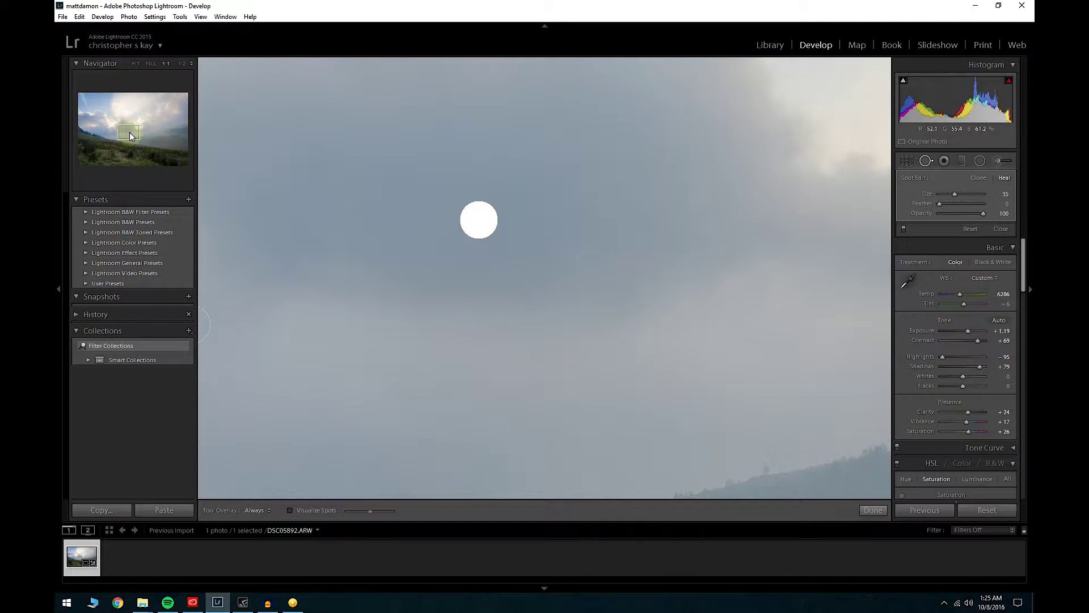
key(q)
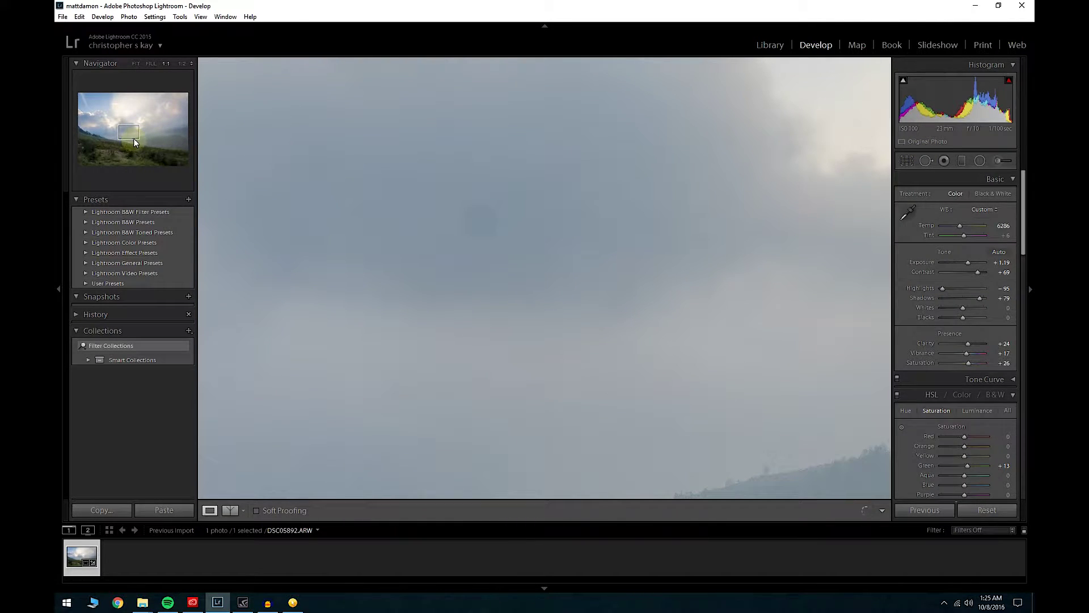
Heal the dust spot in the bright white cloud of the upper sky with the size 35 brush
drag(135, 143, 136, 103)
click(926, 161)
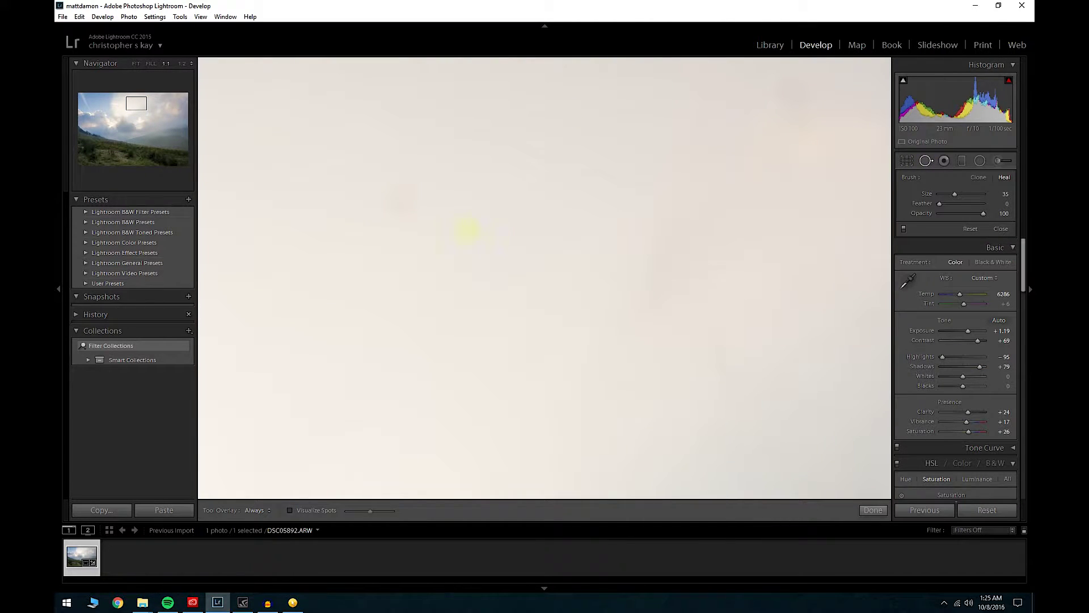
click(403, 198)
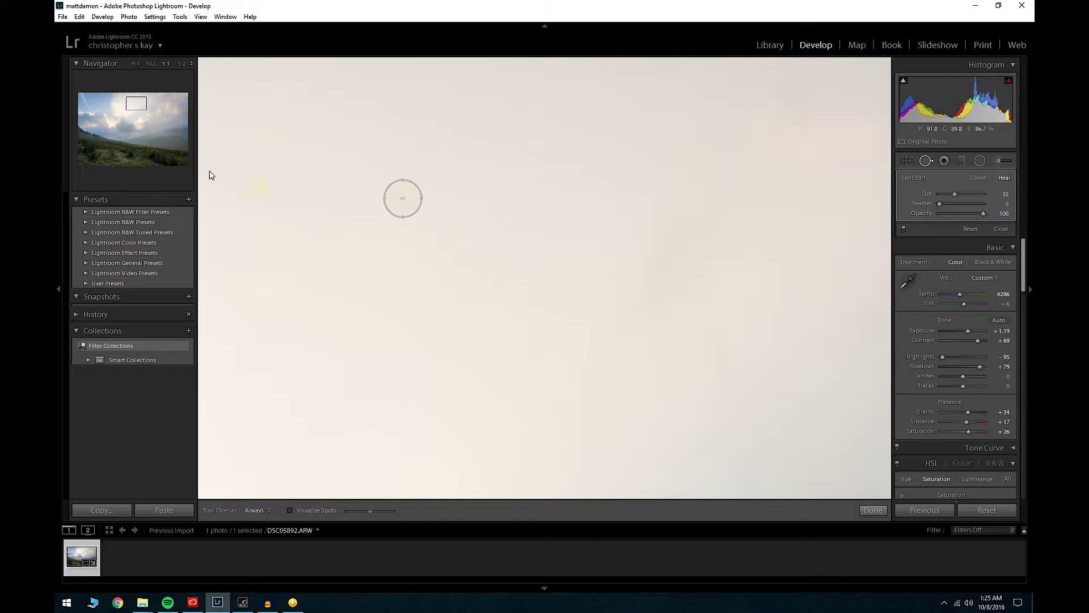
key(q)
Heal the dust spot in the pale cloud near the photo's upper edge with the size 35 brush
click(147, 115)
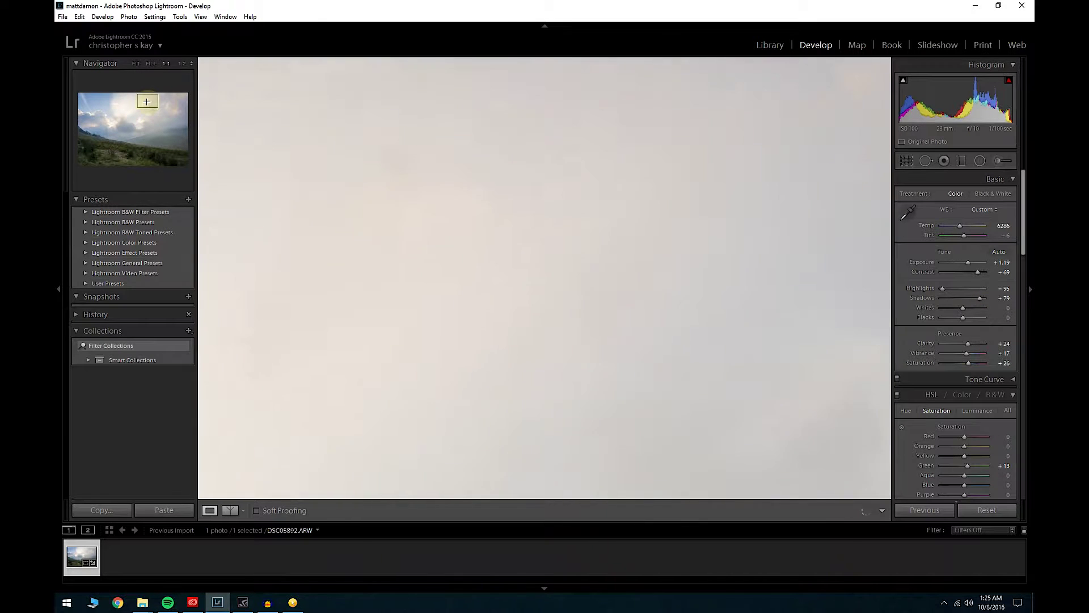
mouse_move(146, 115)
mouse_down()
mouse_move(143, 138)
mouse_move(144, 98)
mouse_up()
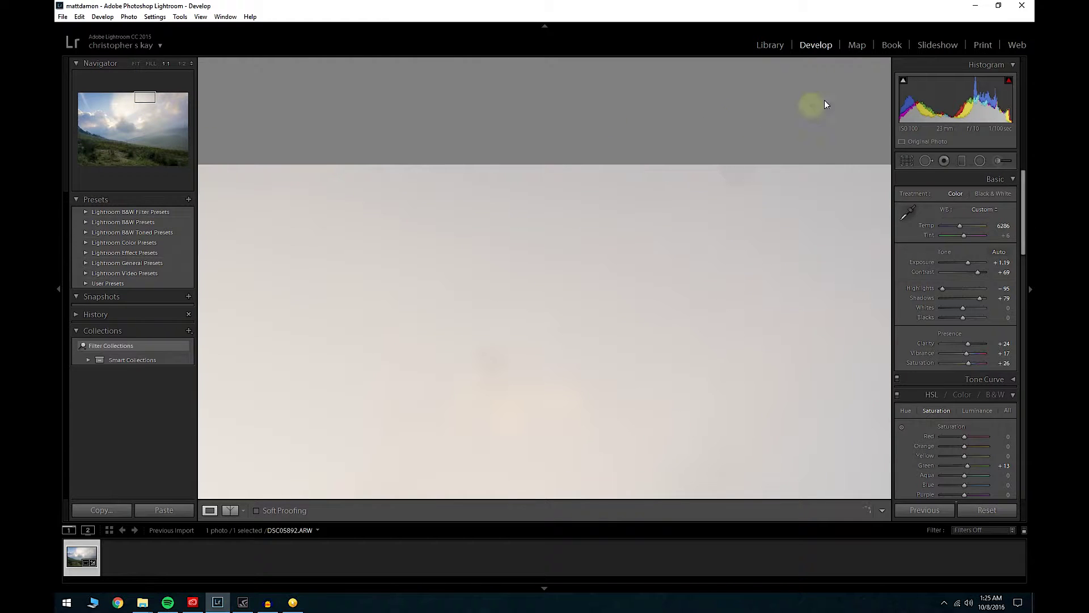
click(925, 161)
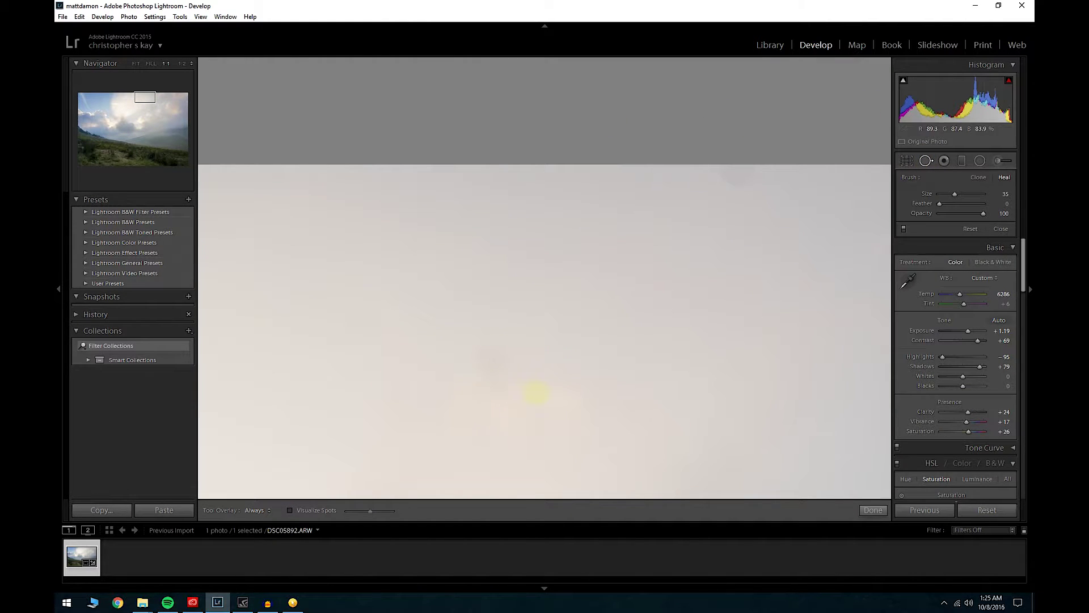
click(492, 357)
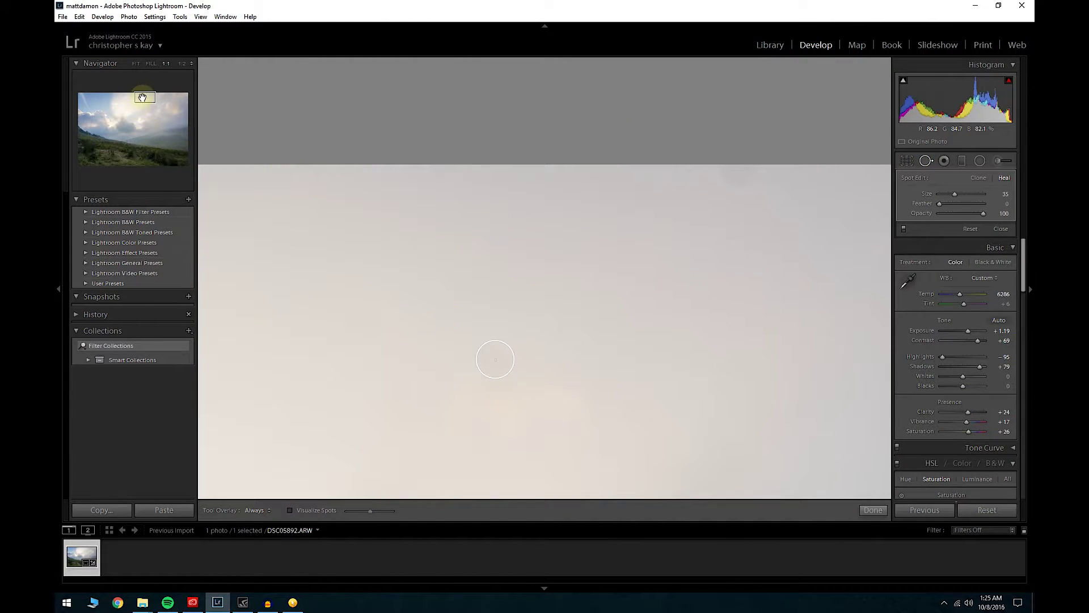
key(q)
Heal the dust spot in the grey-blue gap between the peach clouds in the upper sky with the size 35 brush
mouse_move(145, 97)
mouse_down()
mouse_move(145, 146)
mouse_move(148, 104)
mouse_move(157, 150)
mouse_move(159, 99)
mouse_up()
click(926, 161)
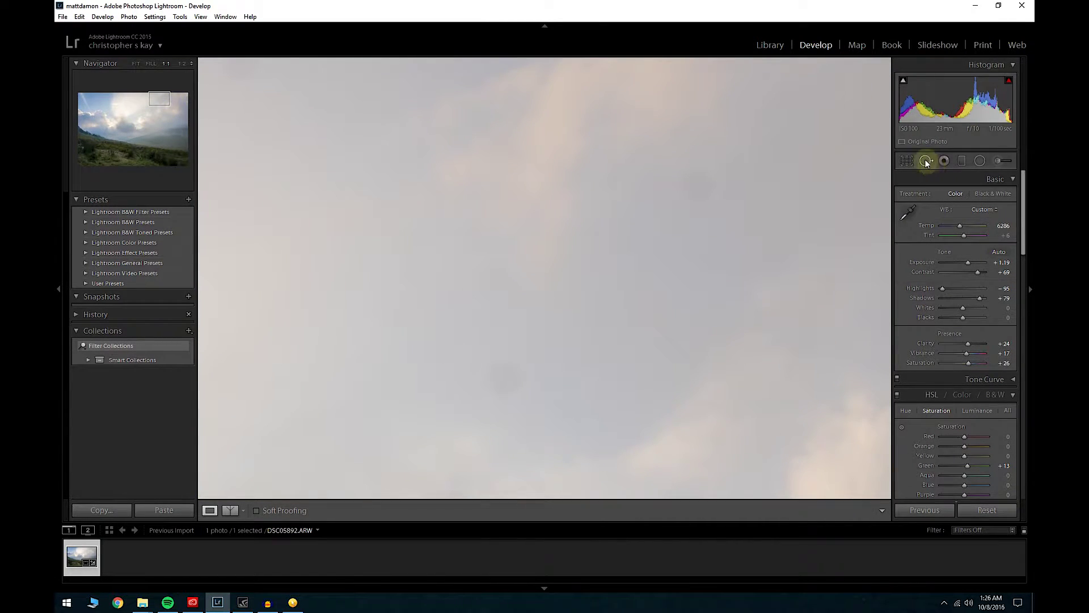
click(506, 374)
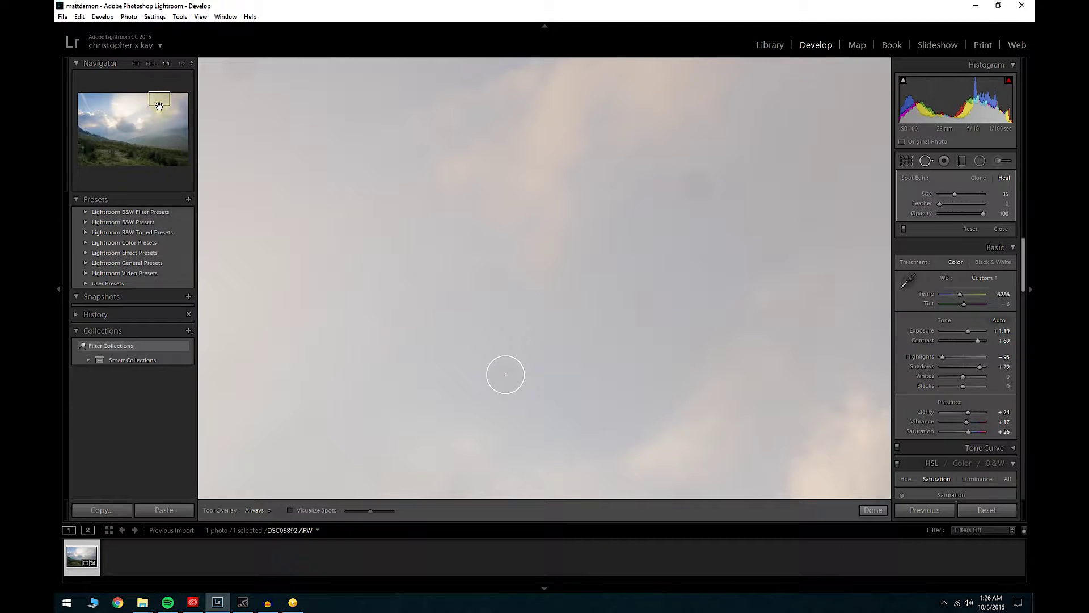
key(q)
Heal the dust spot in the grey cloud beside the peach streak near the photo's upper edge
mouse_move(159, 111)
mouse_down()
mouse_move(156, 145)
mouse_move(162, 97)
mouse_up()
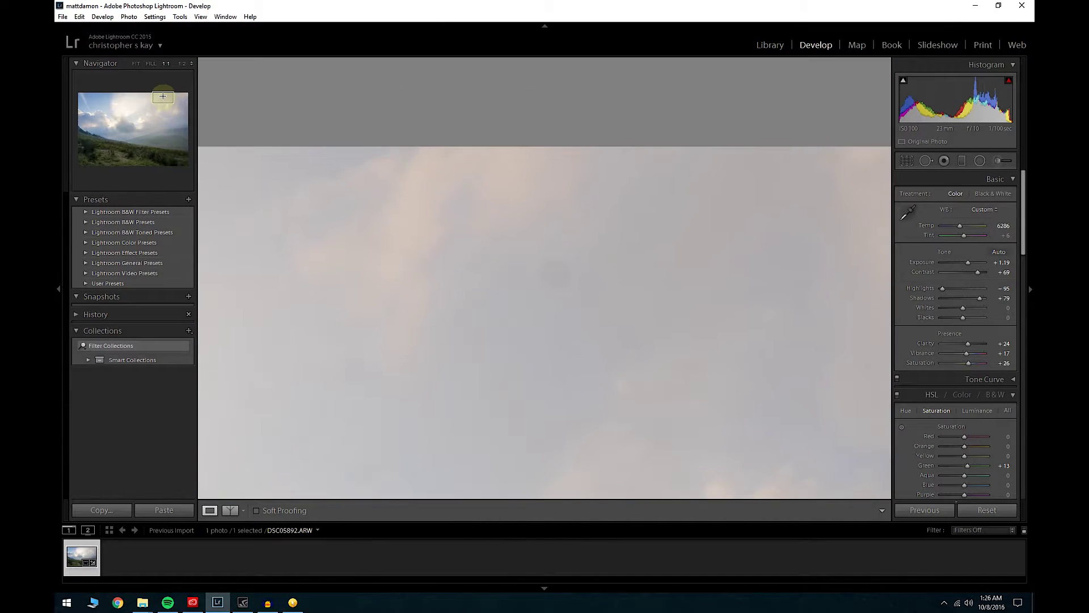
click(926, 161)
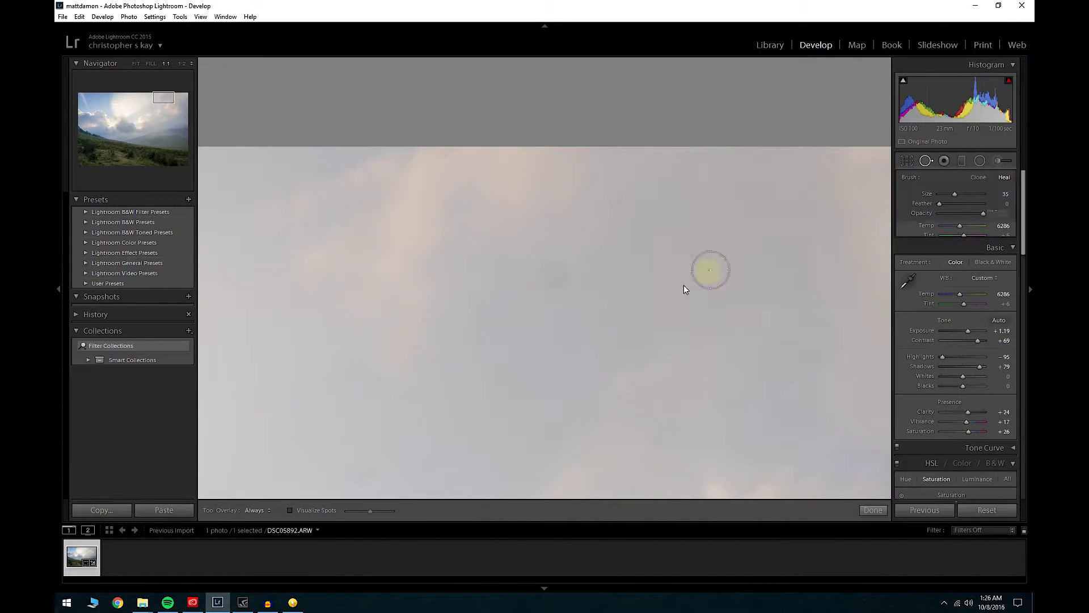
click(558, 271)
key(q)
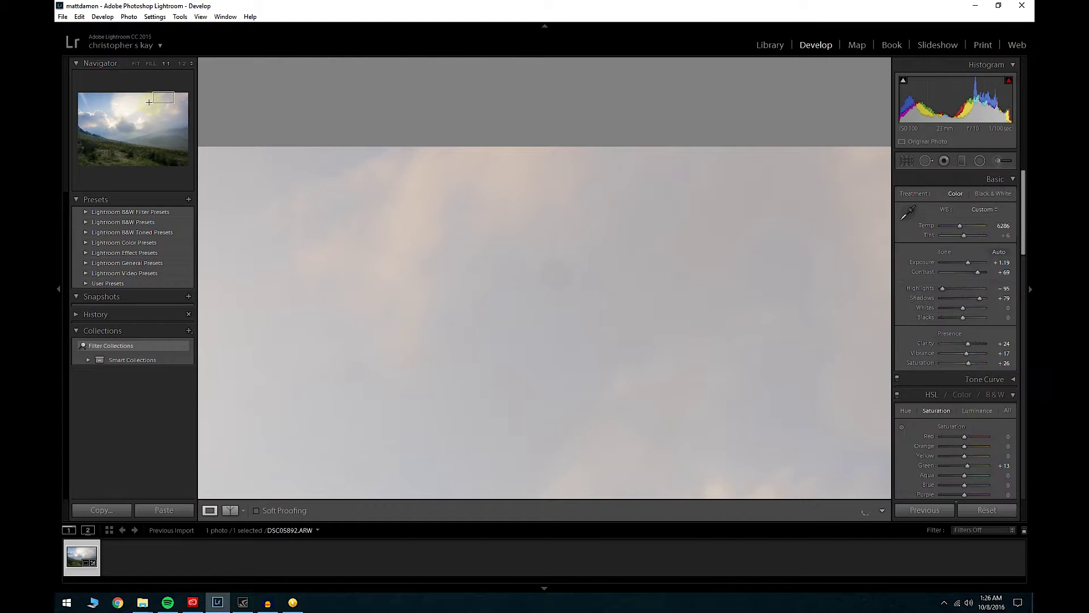
Heal the dust spot in the hazy blue-grey clouds above the distant hill with the size 35 brush
drag(165, 102, 170, 126)
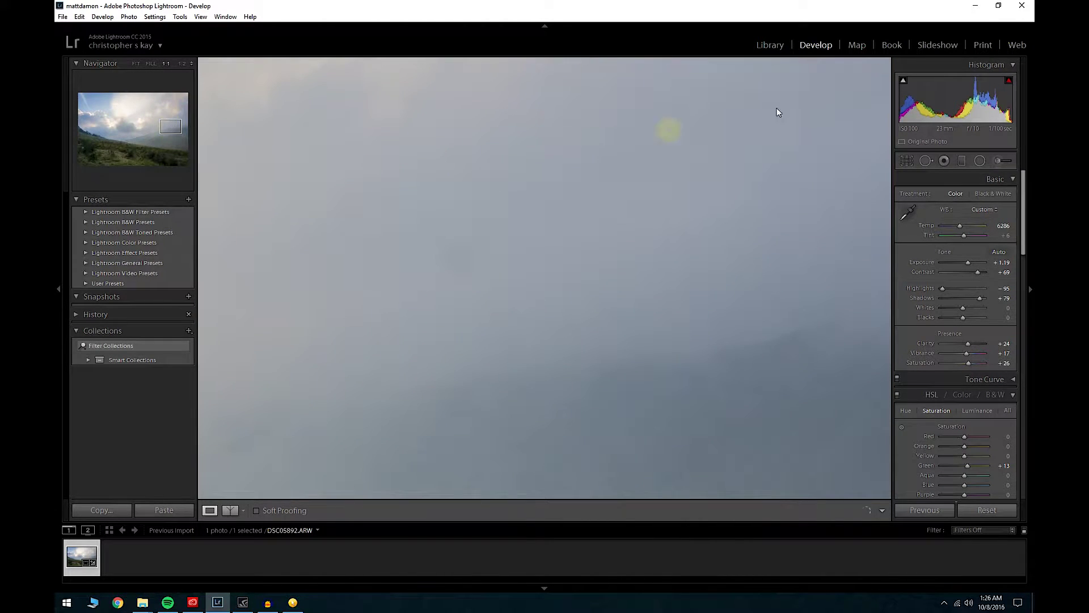
click(928, 162)
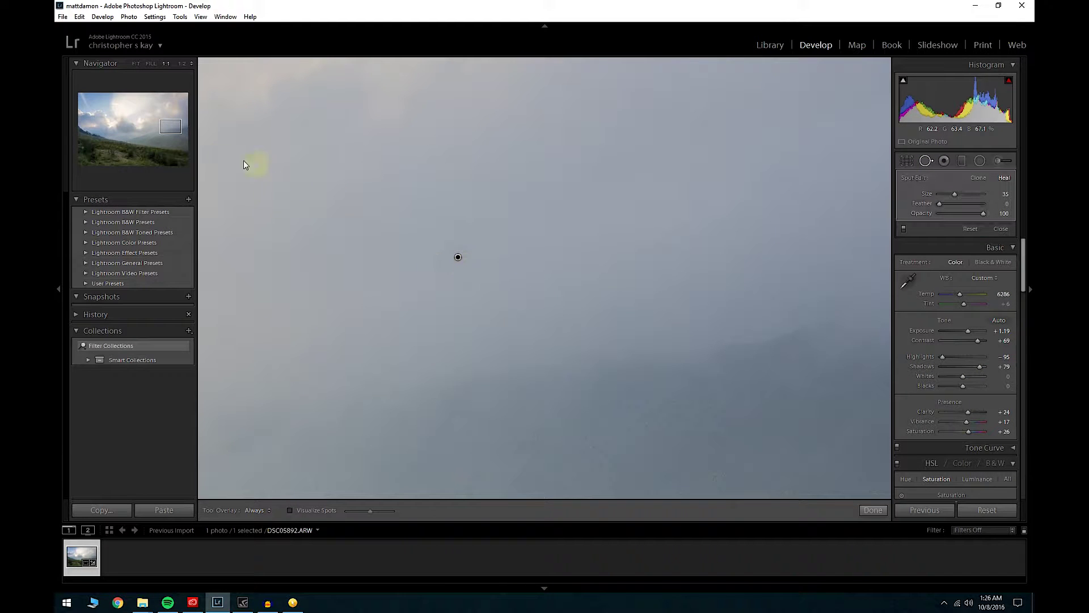
key(q)
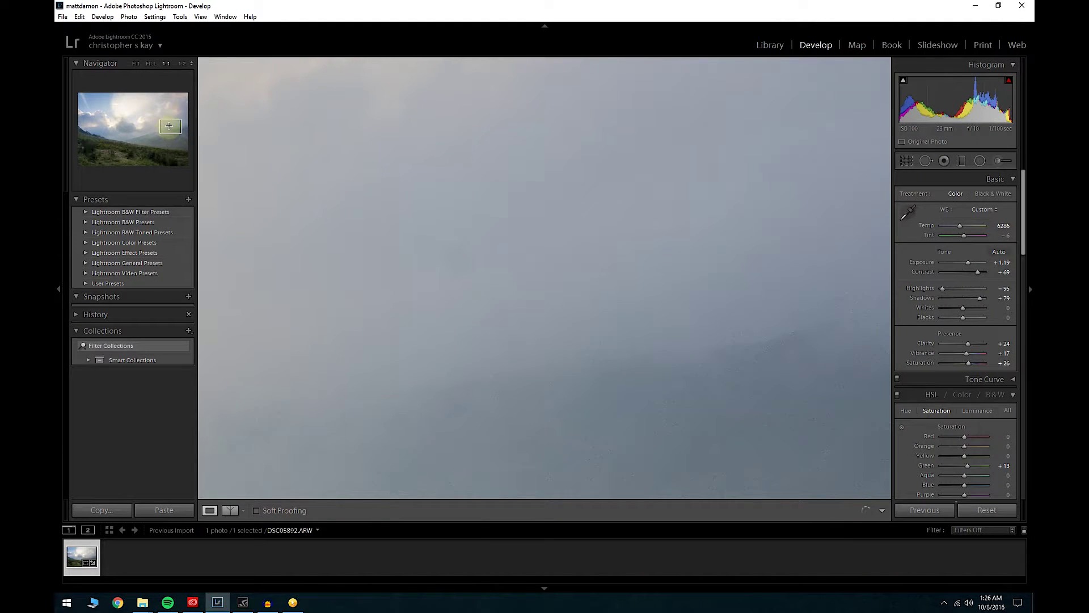
Examine the sky in the photo's upper-right corner for dust spots and return to viewing the whole photo
drag(169, 126, 181, 103)
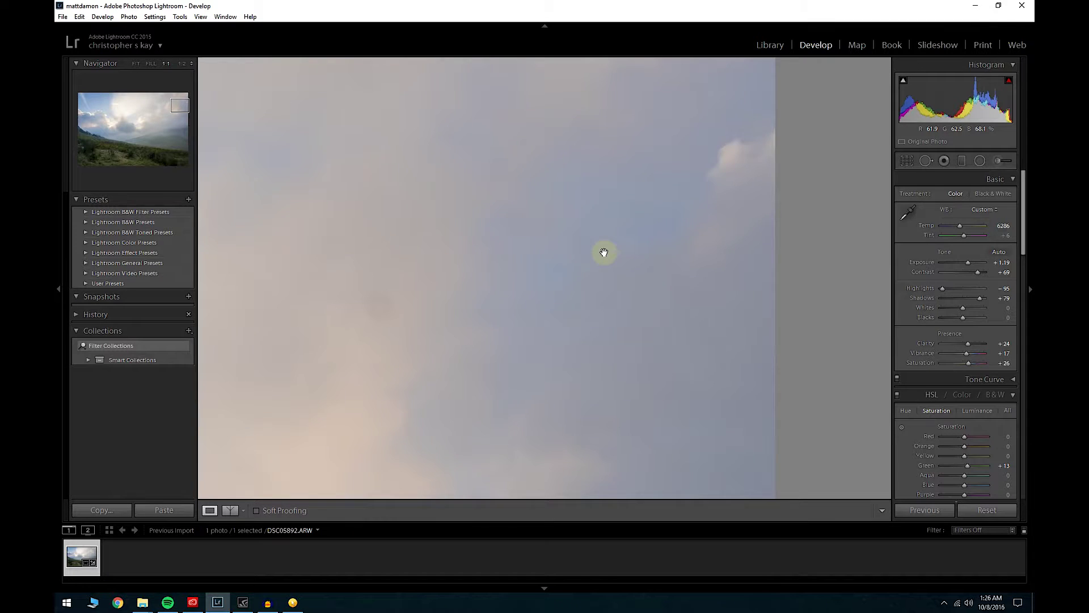
key(ctrl+minus)
key(ctrl+minus)
key(ctrl+minus)
key(ctrl+minus)
key(ctrl+minus)
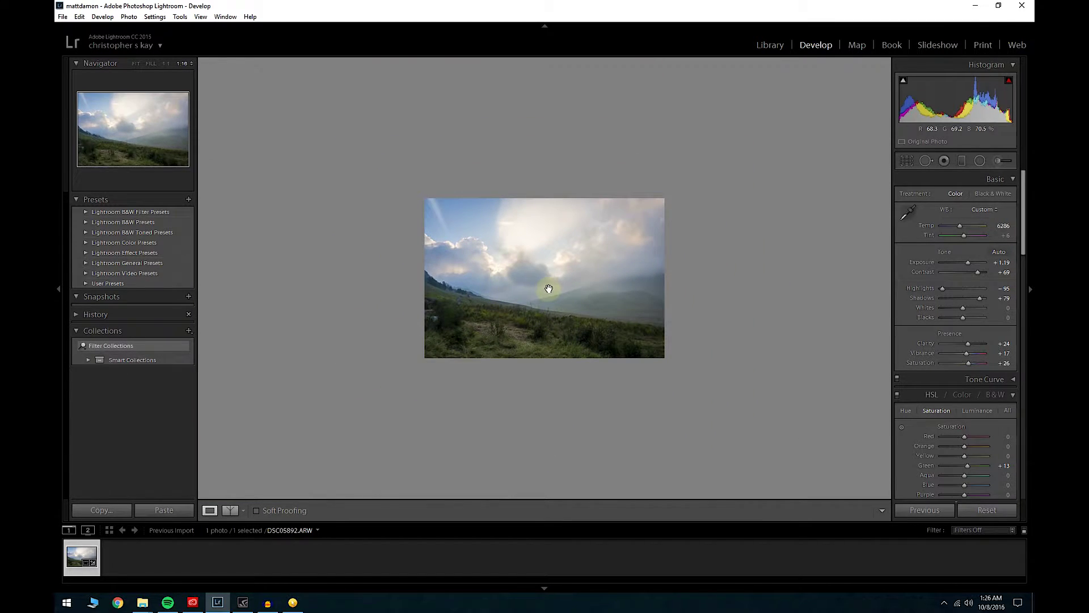
click(593, 301)
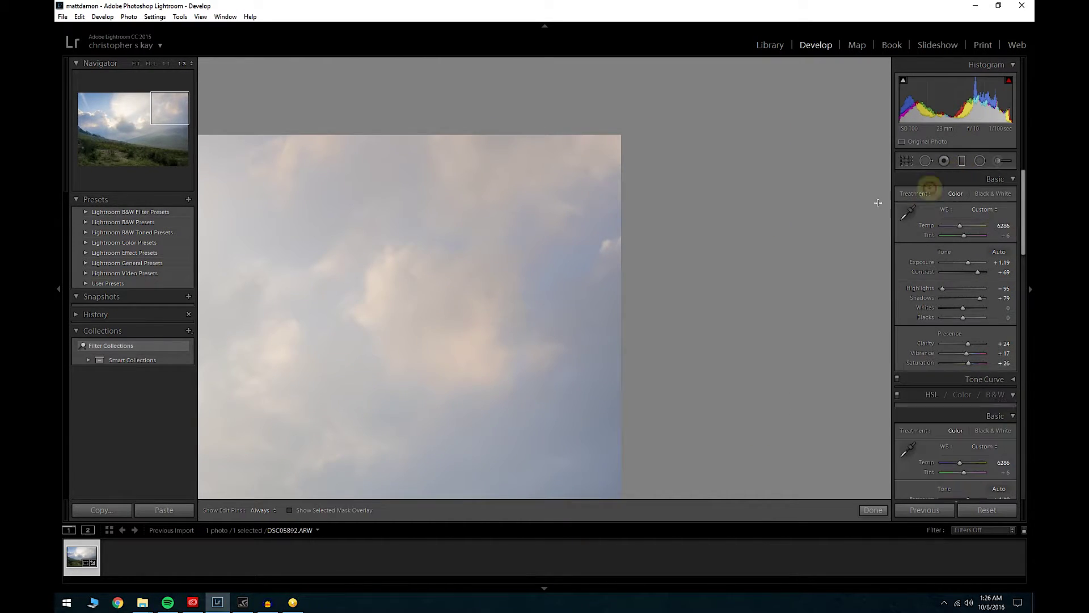
click(546, 259)
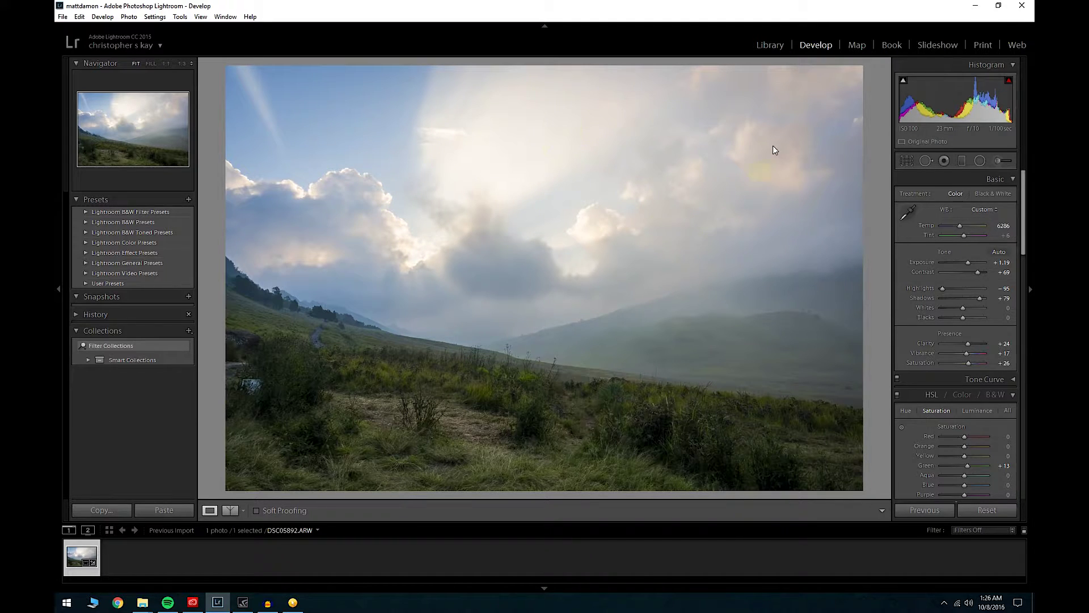
Add a graduated filter running from the upper sky down to the horizon and set its exposure to −0.67
click(963, 161)
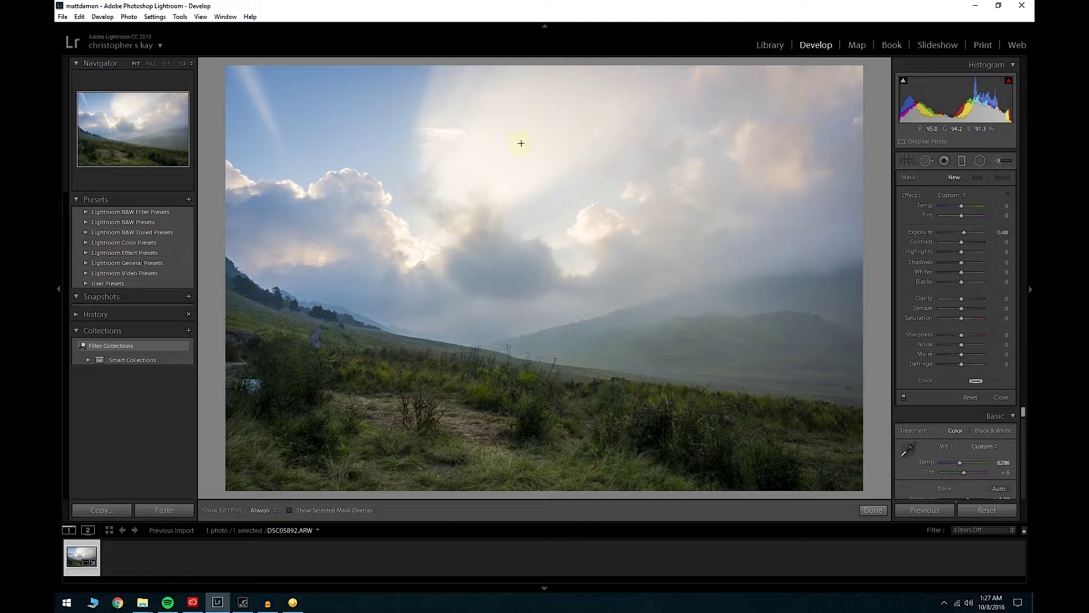
drag(525, 142, 519, 352)
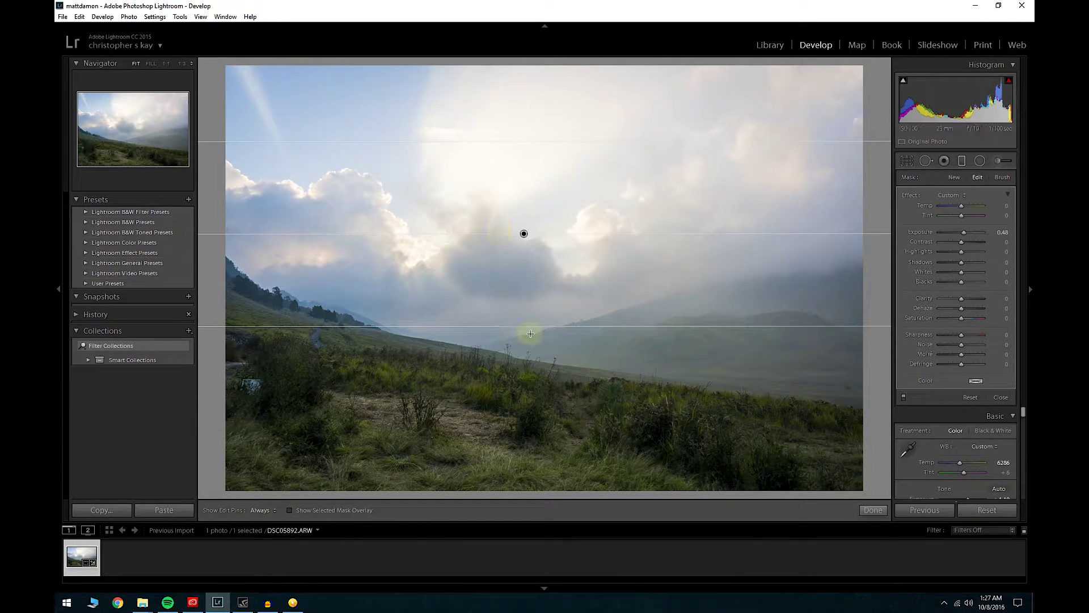
drag(966, 235, 973, 235)
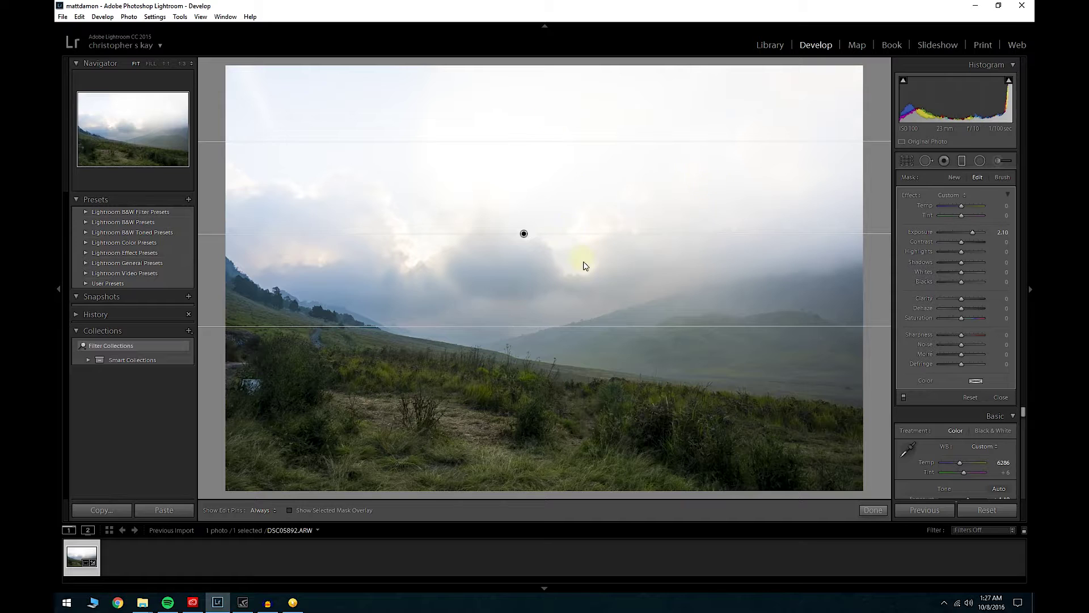
mouse_move(973, 232)
mouse_down()
mouse_move(938, 236)
mouse_move(959, 235)
mouse_up()
Narrow the sky graduated filter so it ends above the hills, and tilt it slightly to rise toward the photo's right side
click(673, 147)
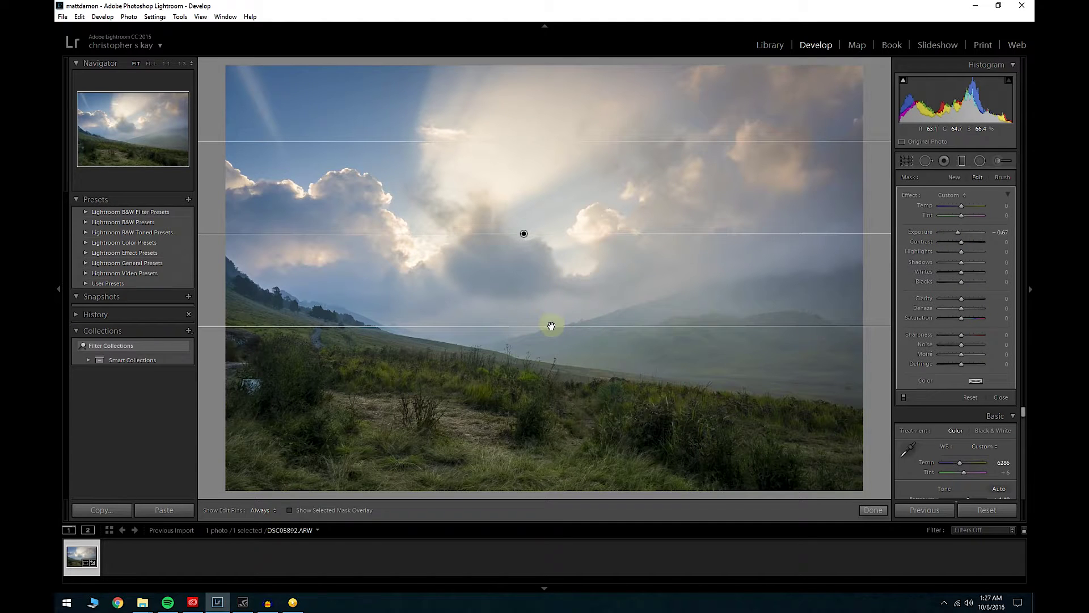
drag(551, 326, 673, 280)
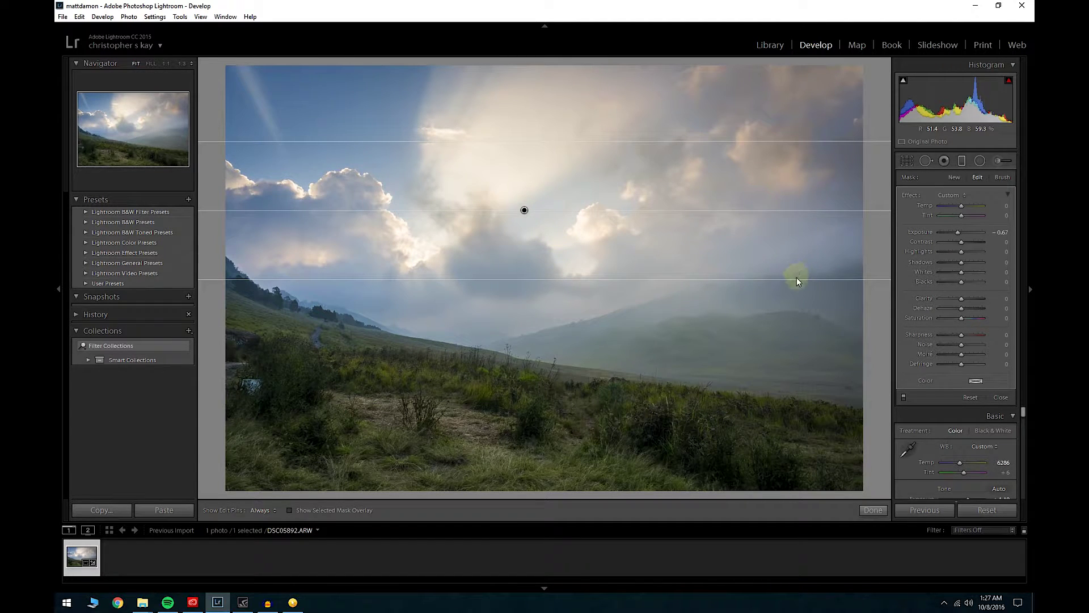
drag(796, 281, 792, 270)
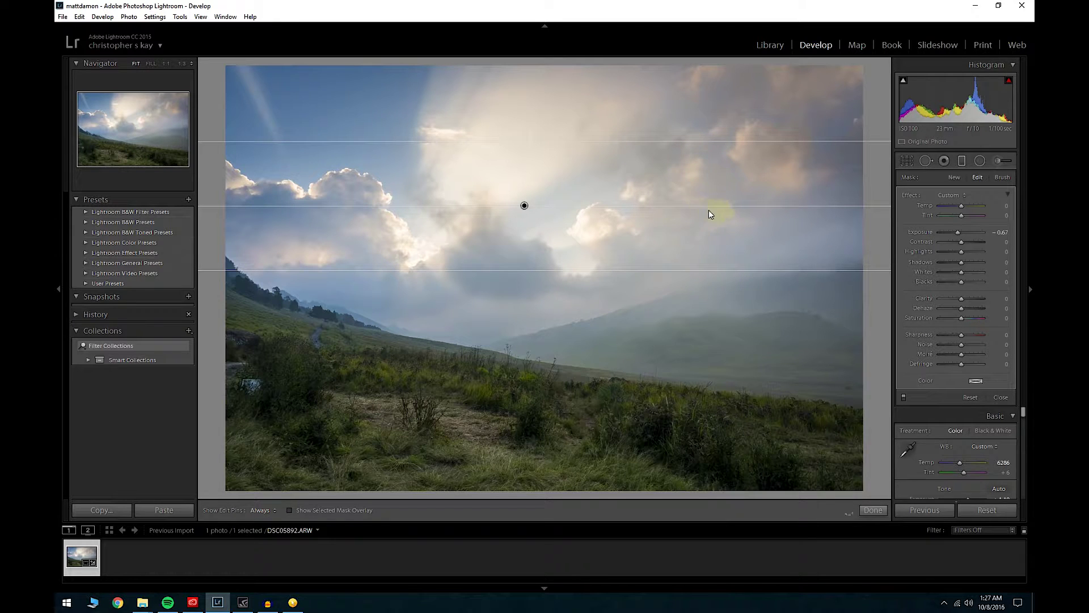
mouse_move(543, 203)
mouse_down()
mouse_move(564, 190)
mouse_move(576, 197)
mouse_move(530, 211)
mouse_move(540, 231)
mouse_move(543, 219)
mouse_up()
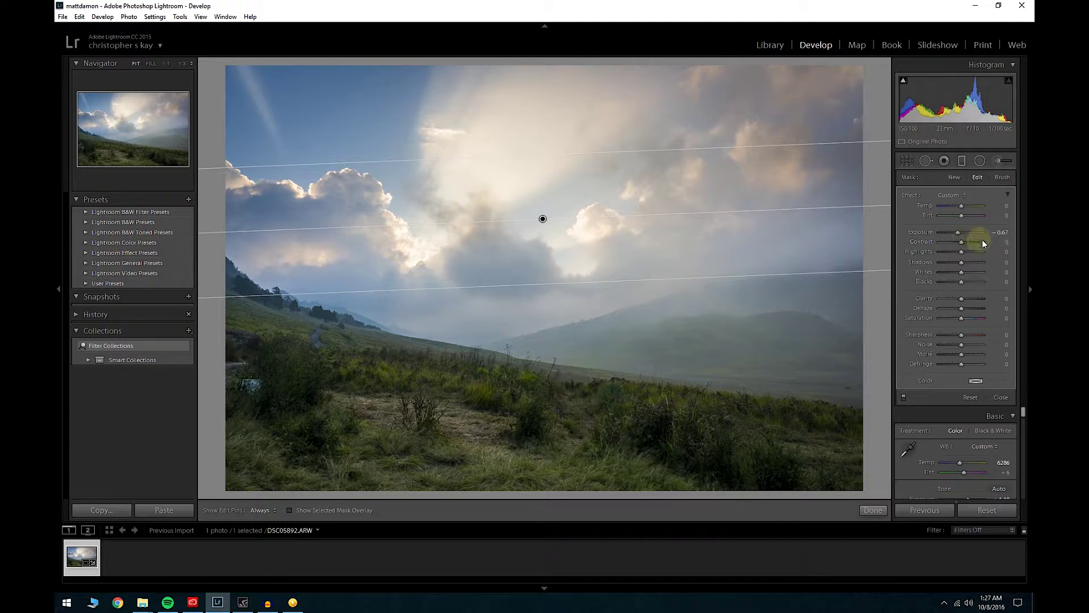
Set the sky filter's exposure to −0.38 and highlights to −31, and fine-tune its clarity and contrast
mouse_move(961, 230)
mouse_down()
mouse_move(945, 254)
mouse_move(958, 258)
mouse_move(967, 233)
mouse_up()
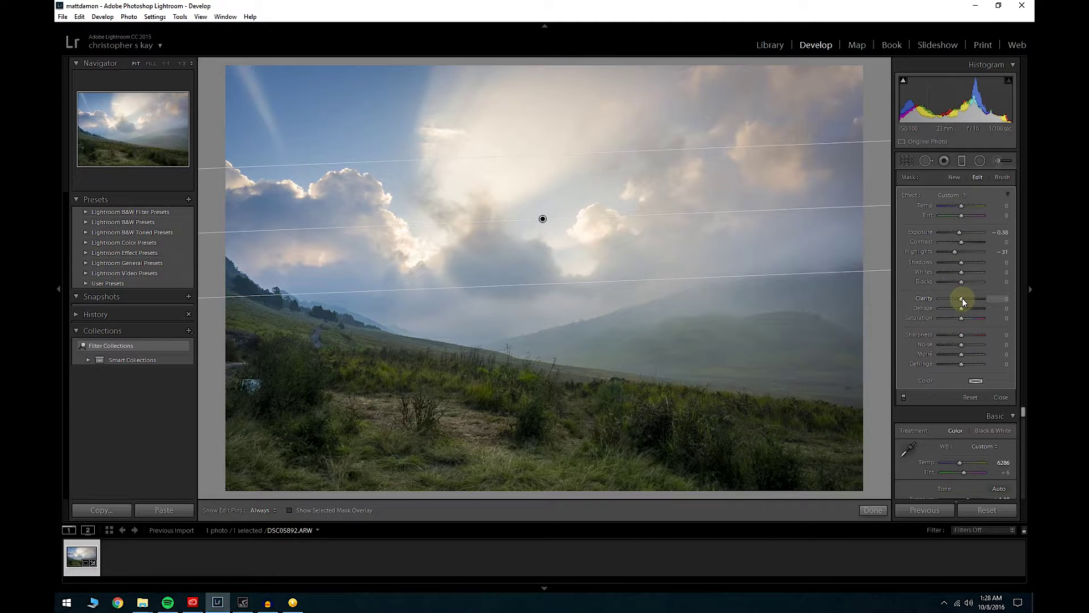
mouse_move(962, 298)
mouse_down()
mouse_move(974, 300)
mouse_move(965, 302)
mouse_up()
mouse_move(964, 242)
mouse_down()
mouse_move(975, 243)
mouse_move(964, 243)
mouse_up()
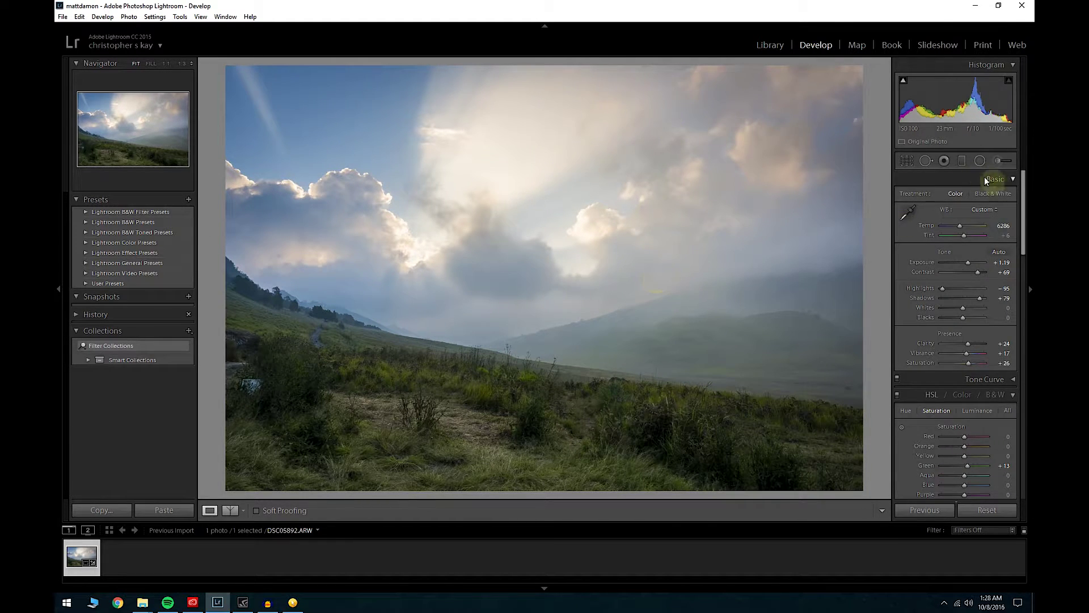
Add a second, slightly tilted graduated filter across the clouds and reset its exposure to 0.00
click(962, 161)
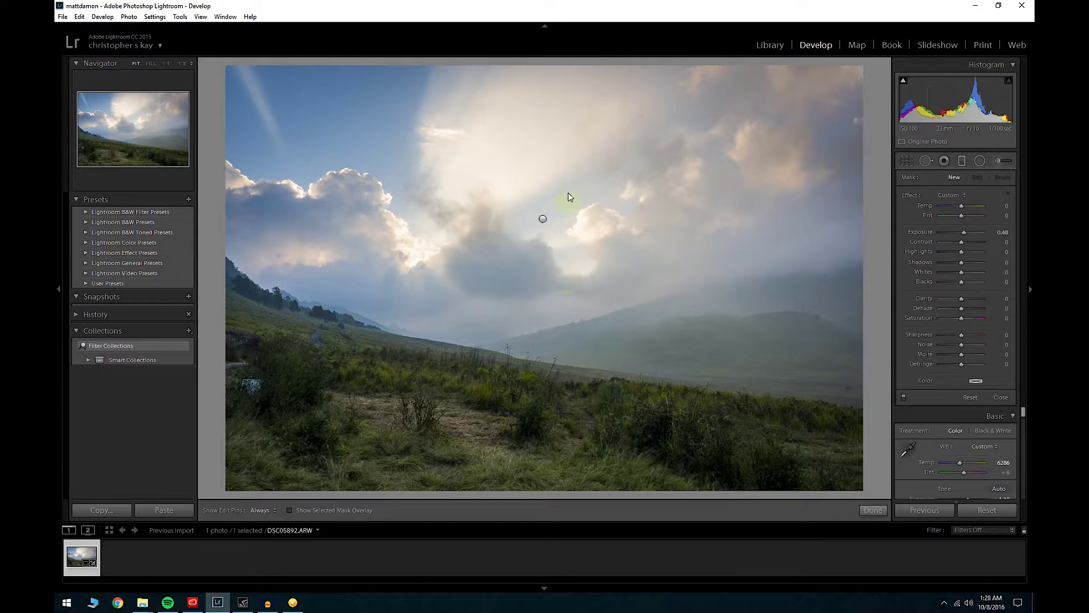
drag(581, 167, 624, 296)
drag(620, 230, 632, 229)
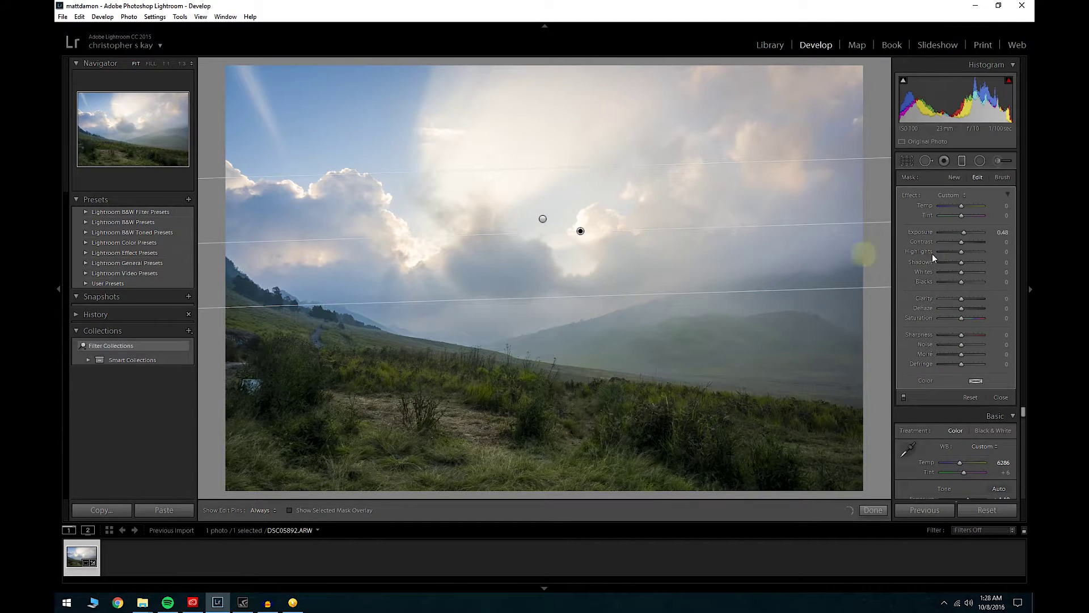
drag(973, 231, 968, 233)
double_click(968, 233)
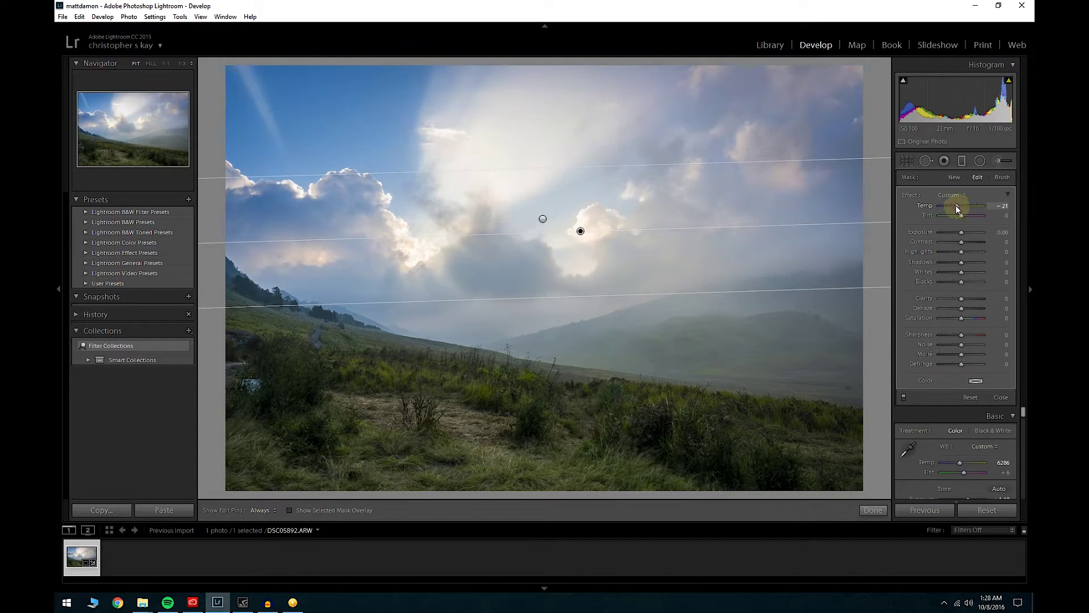
Warm the second graduated filter to a temperature of 14 and move it down over the lower clouds and horizon
drag(956, 207, 965, 206)
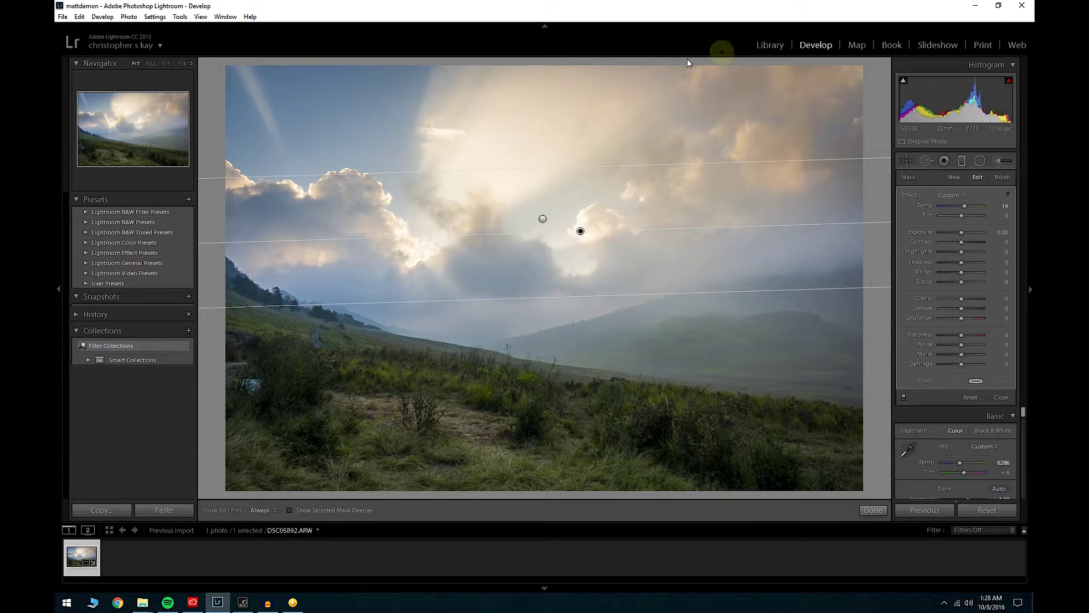
drag(580, 231, 545, 291)
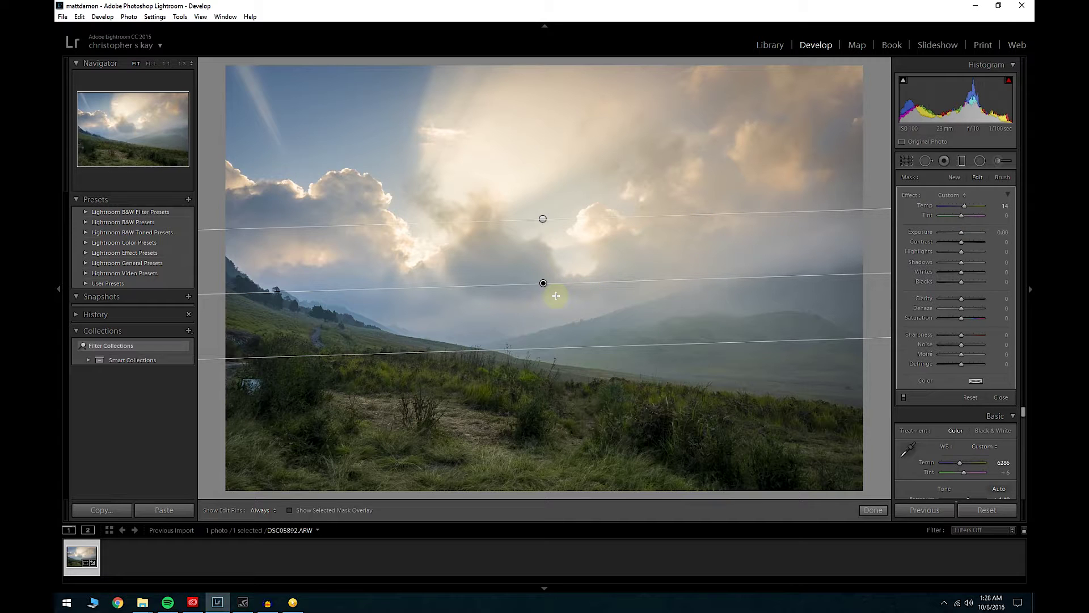
key(m)
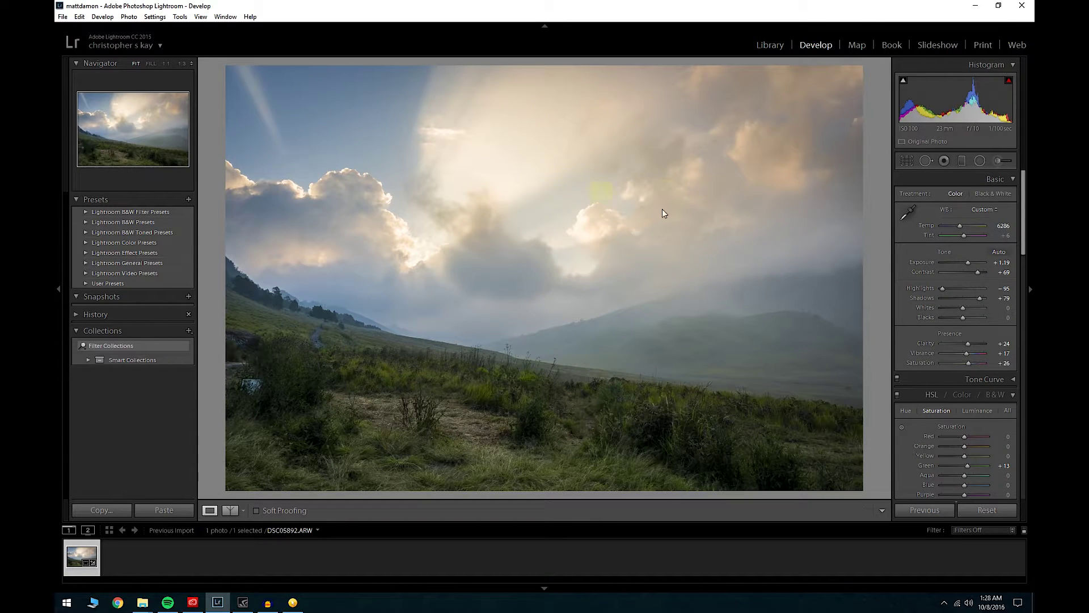
Add a third graduated filter over the foreground grass and set its exposure to 0.67
click(963, 164)
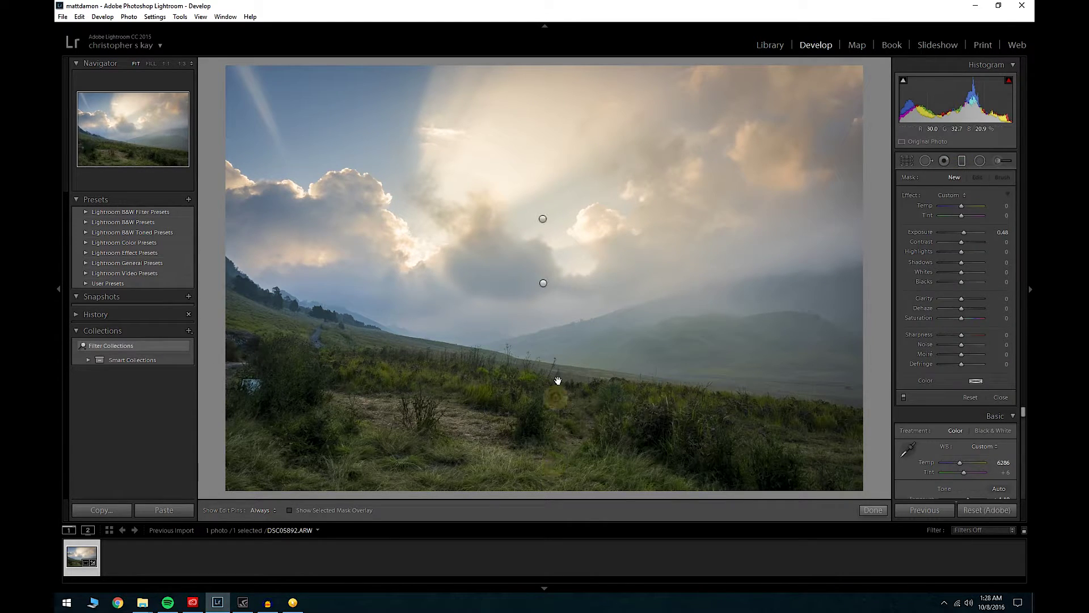
drag(557, 382, 550, 425)
drag(562, 356, 562, 409)
drag(963, 233, 968, 233)
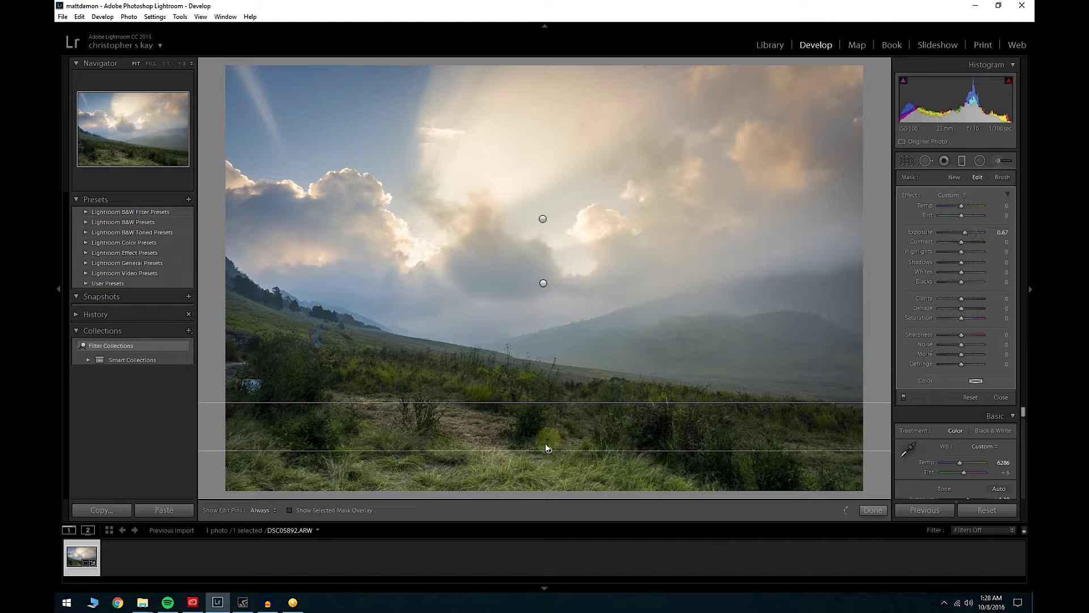
Tilt the foreground graduated filter slightly, close the filter tool and check the hills up close
mouse_move(546, 444)
mouse_down()
mouse_move(545, 427)
mouse_move(578, 450)
mouse_move(597, 449)
mouse_move(556, 449)
mouse_up()
key(m)
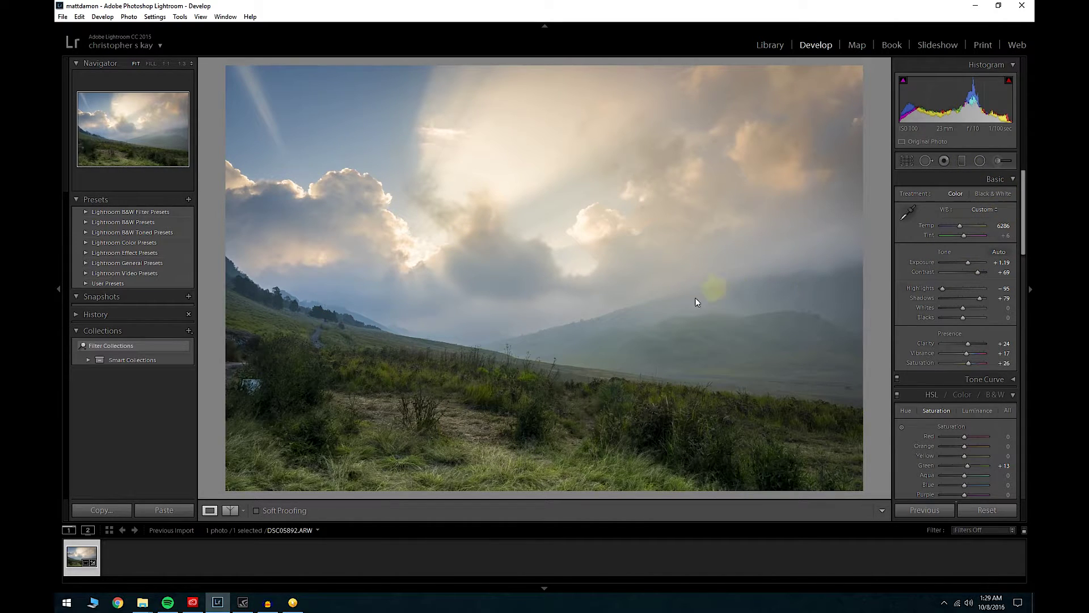
click(717, 352)
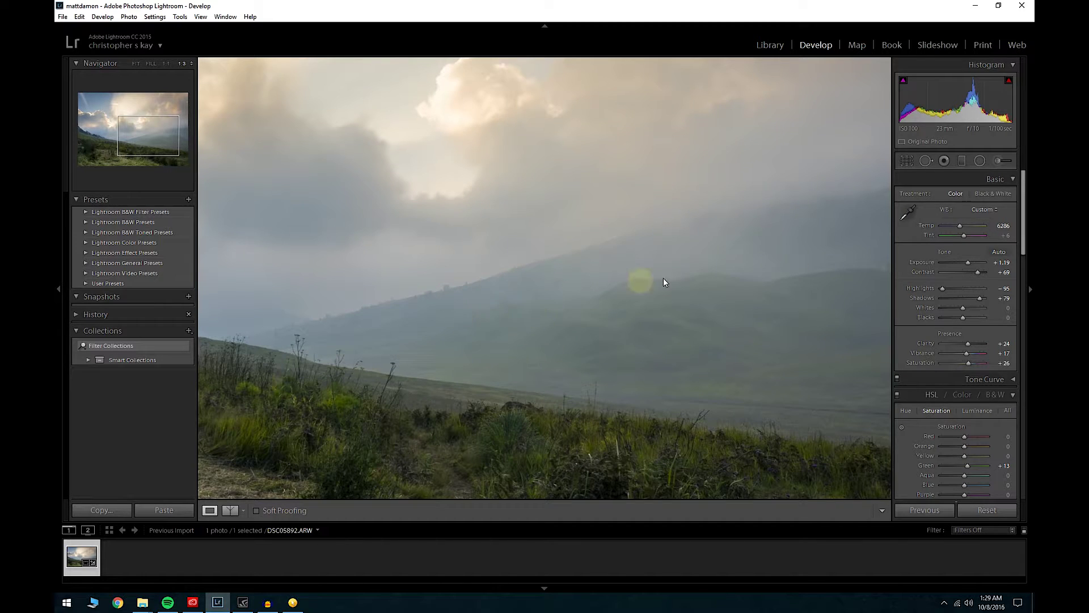
click(663, 262)
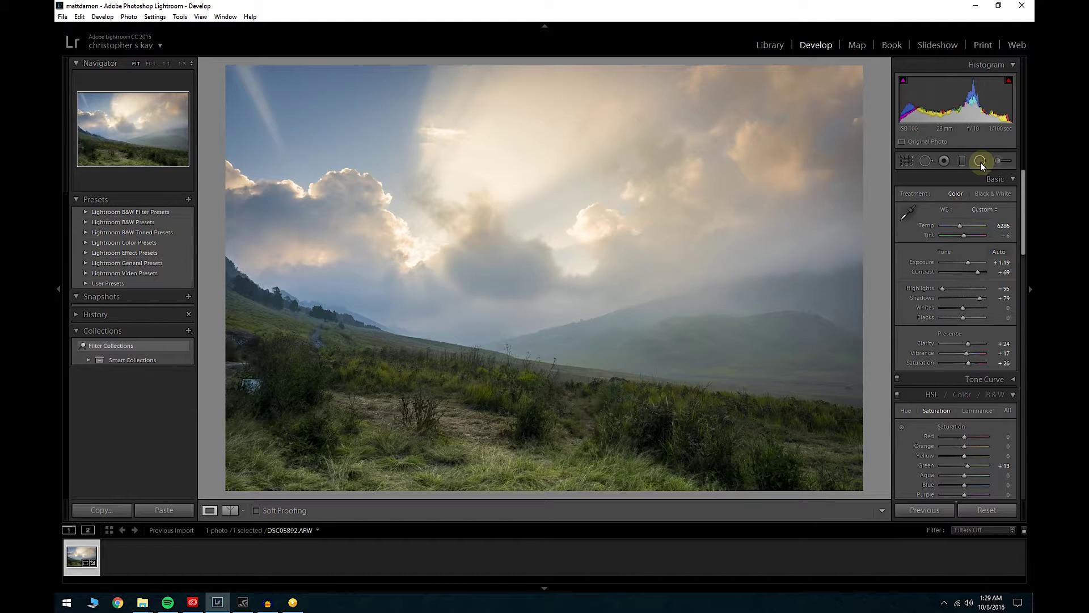
Brush the misty hill at size 40.8 with exposure 0.19 and shadows 7, and shift the brushed adjustment slightly along the slope
click(998, 163)
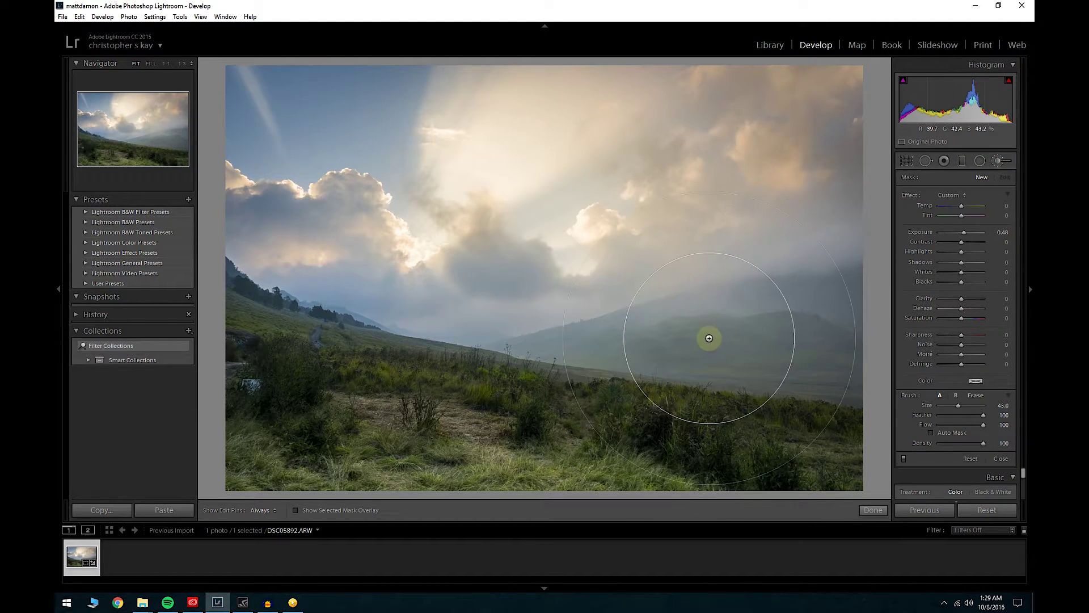
scroll(709, 338, down, 5)
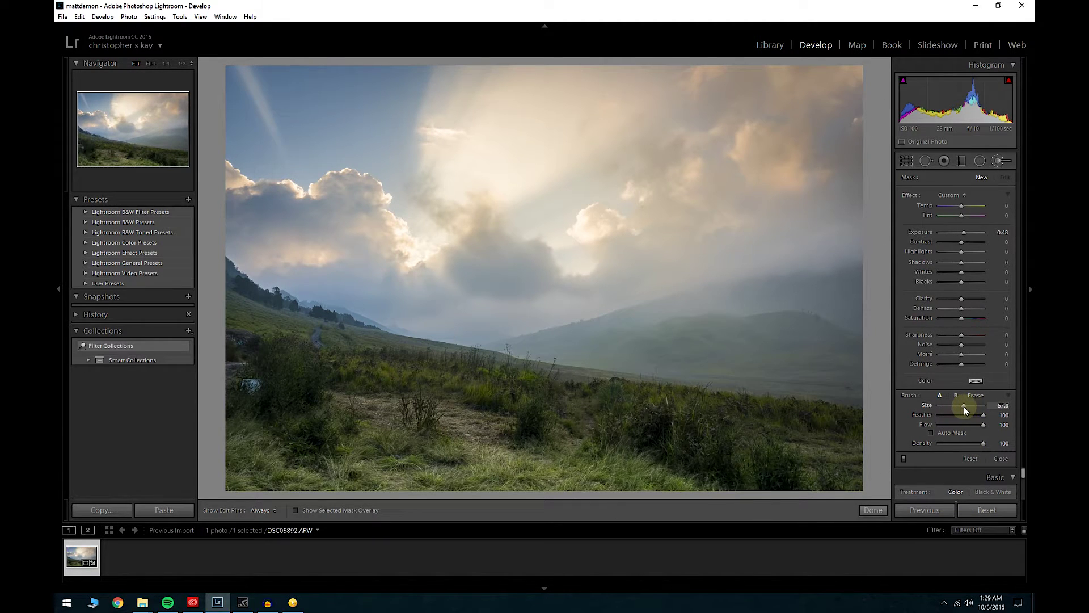
drag(955, 407, 957, 406)
double_click(963, 233)
drag(961, 262, 966, 232)
key(h)
key(h)
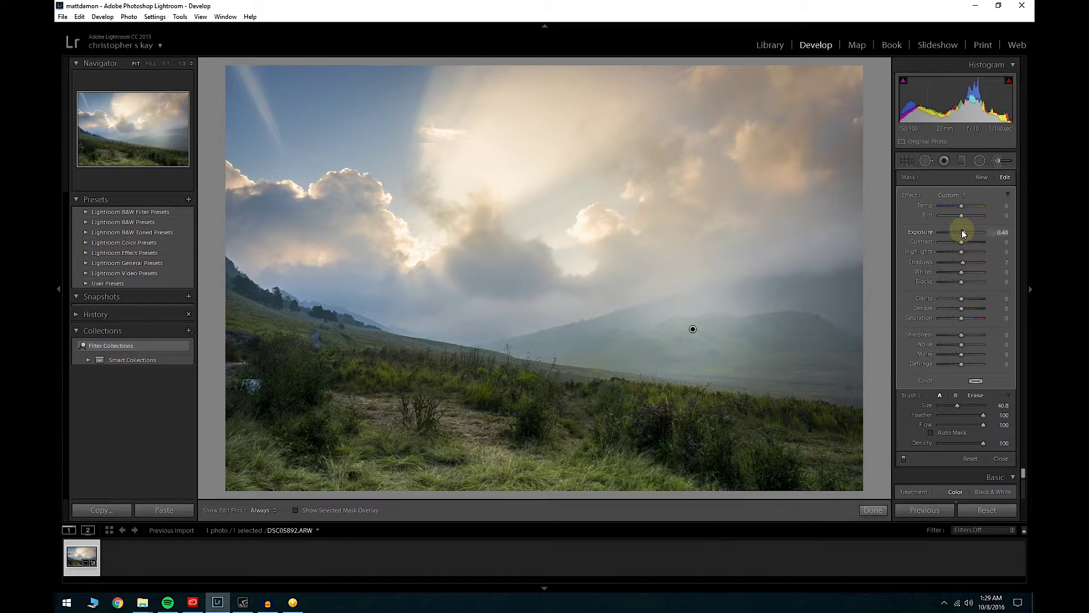
drag(963, 231, 961, 229)
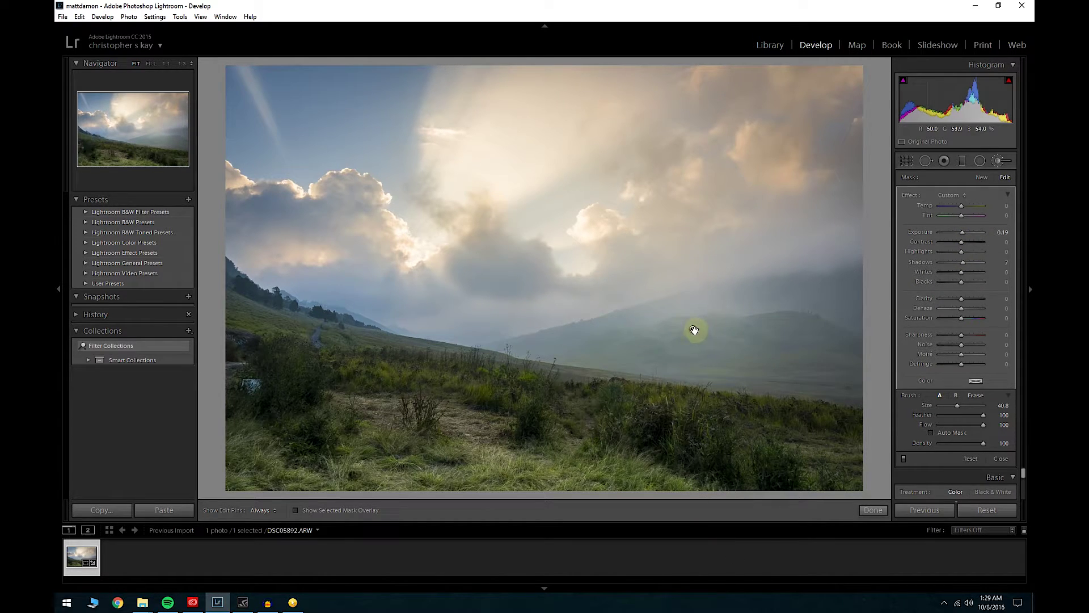
mouse_move(693, 330)
mouse_down()
mouse_move(726, 324)
mouse_move(652, 333)
mouse_move(709, 325)
mouse_up()
Move the sky graduated filter slightly down over the clouds and check the hills and clouds up close
click(962, 162)
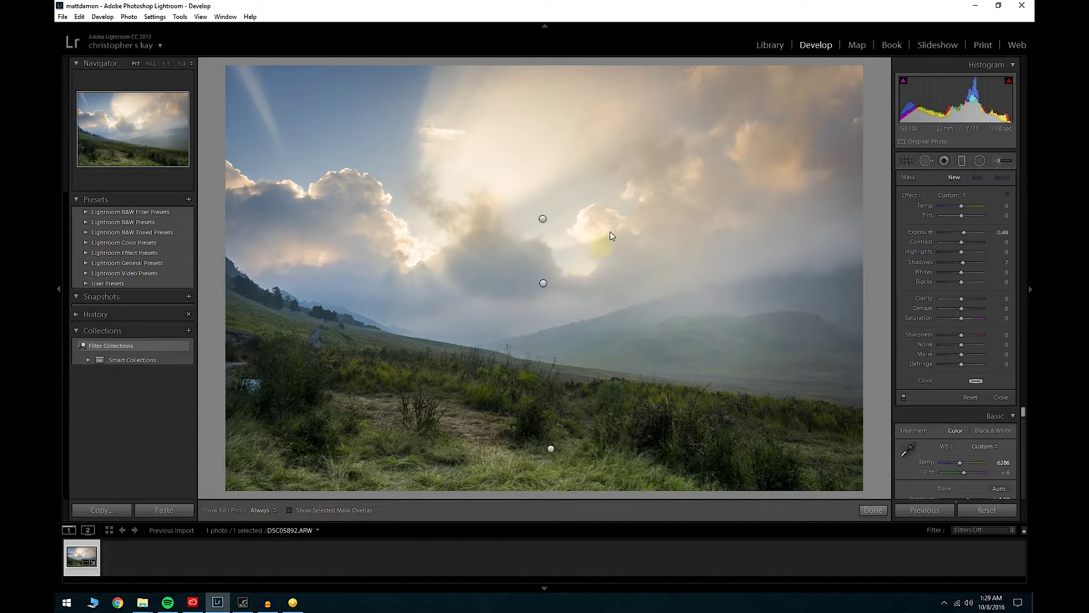
click(543, 220)
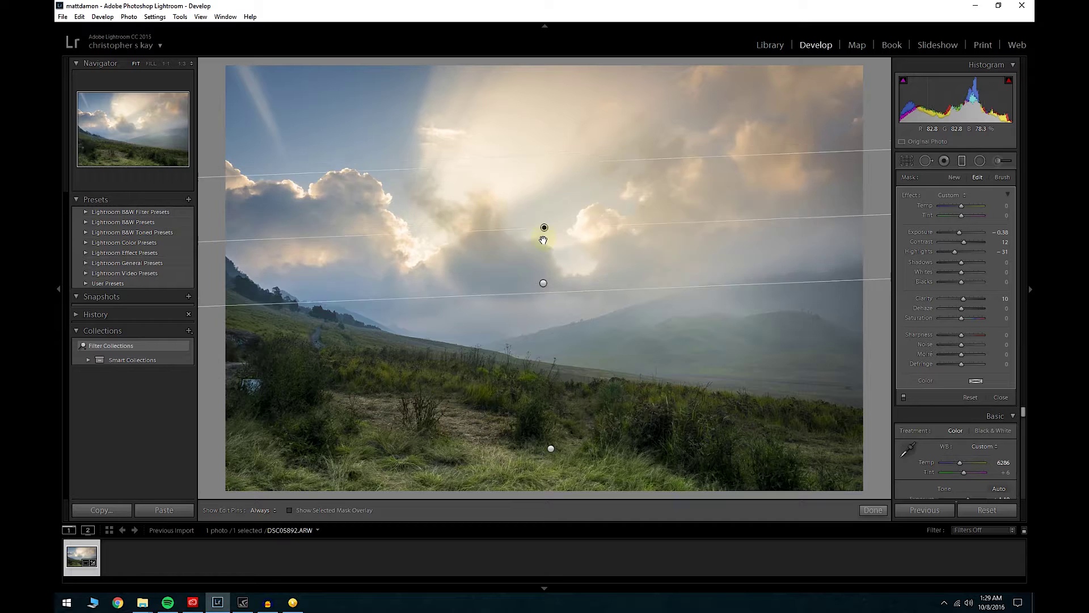
drag(543, 221, 541, 243)
key(m)
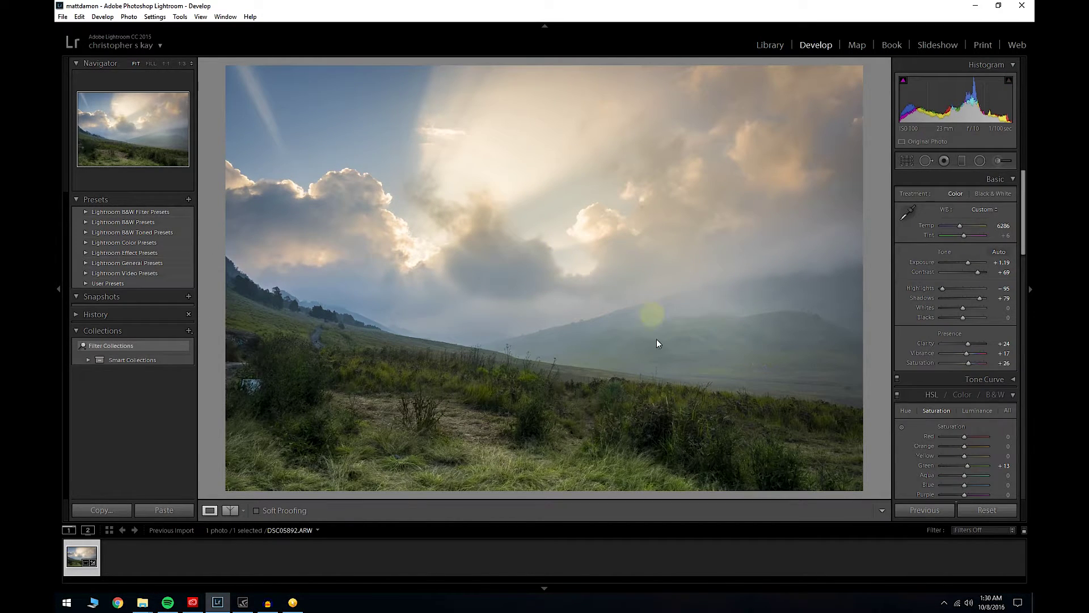
click(626, 283)
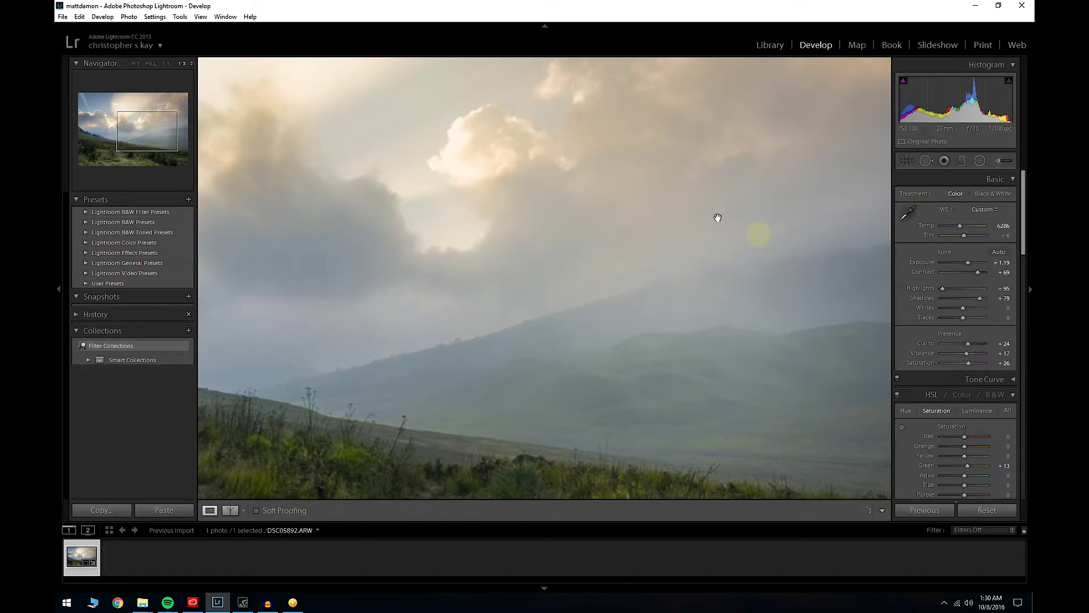
click(659, 291)
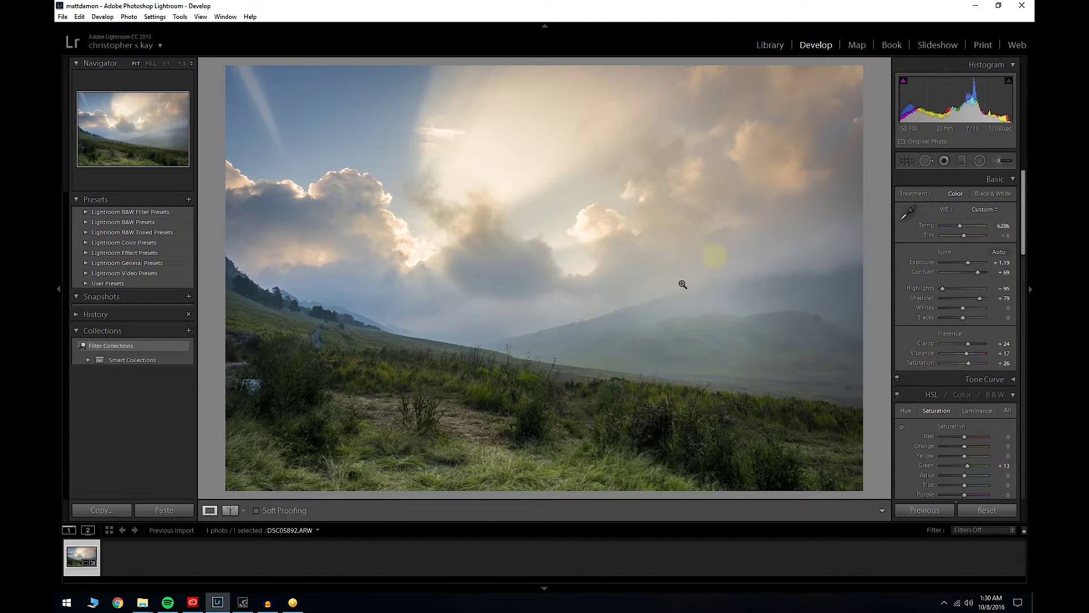
Raise the contrast of the brushed adjustment on the misty hill and check the area up close
click(999, 161)
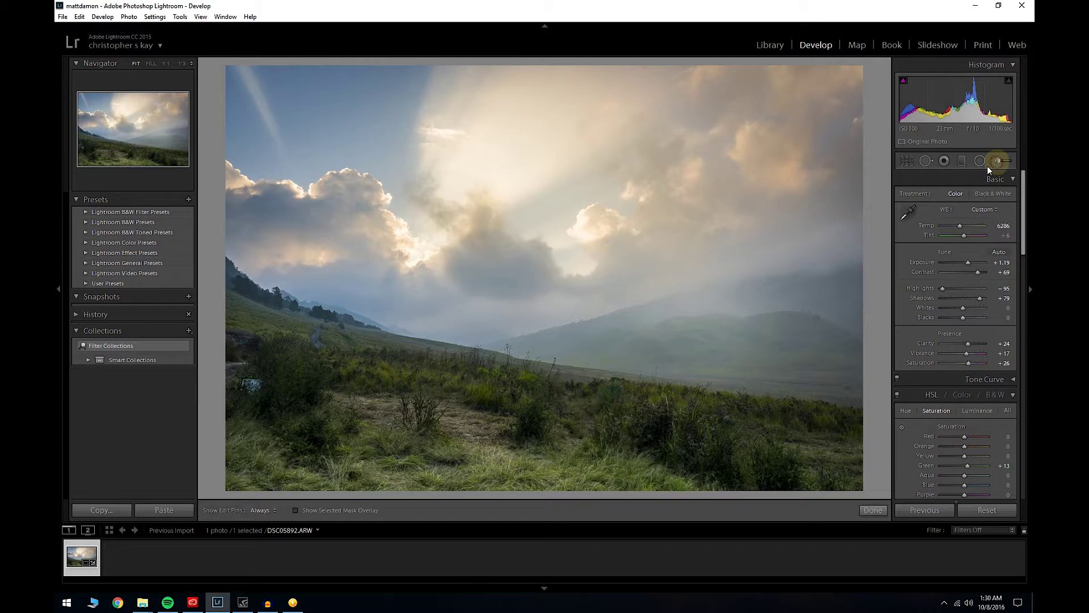
click(708, 328)
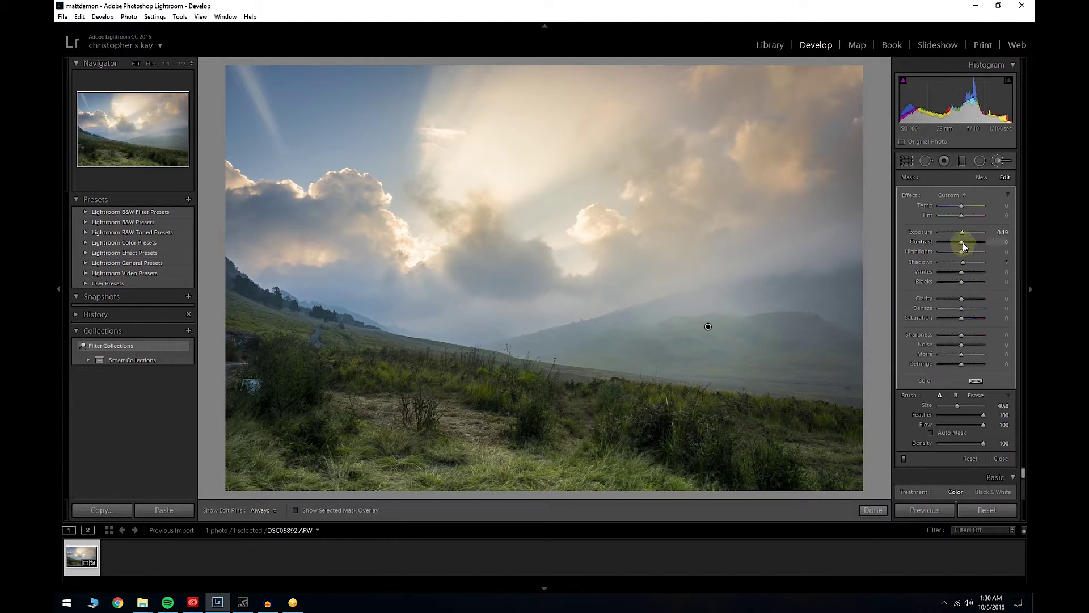
drag(966, 241, 971, 242)
key(k)
click(721, 323)
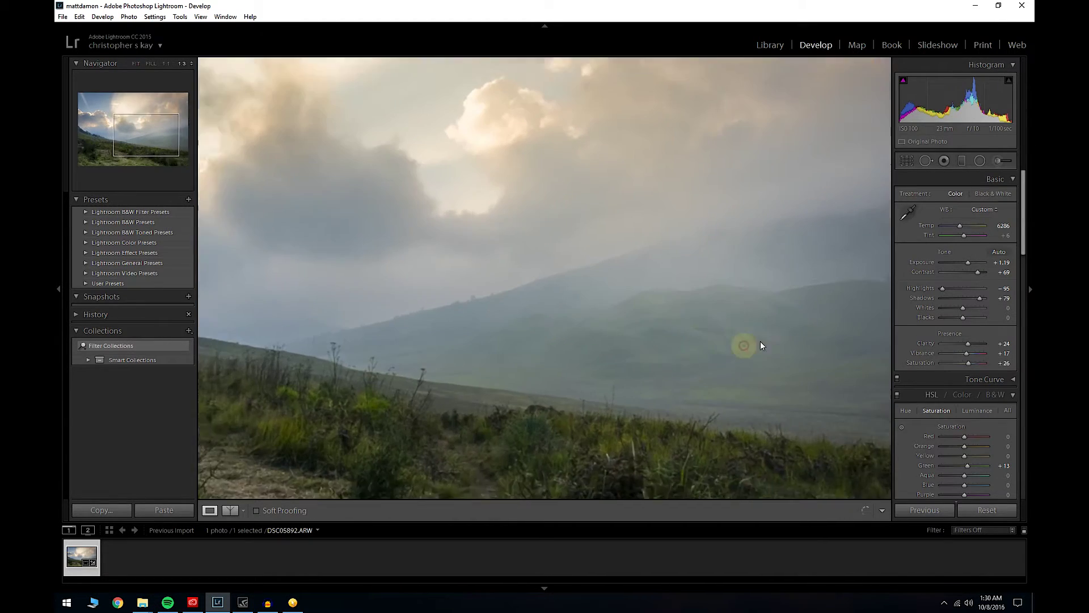
click(677, 321)
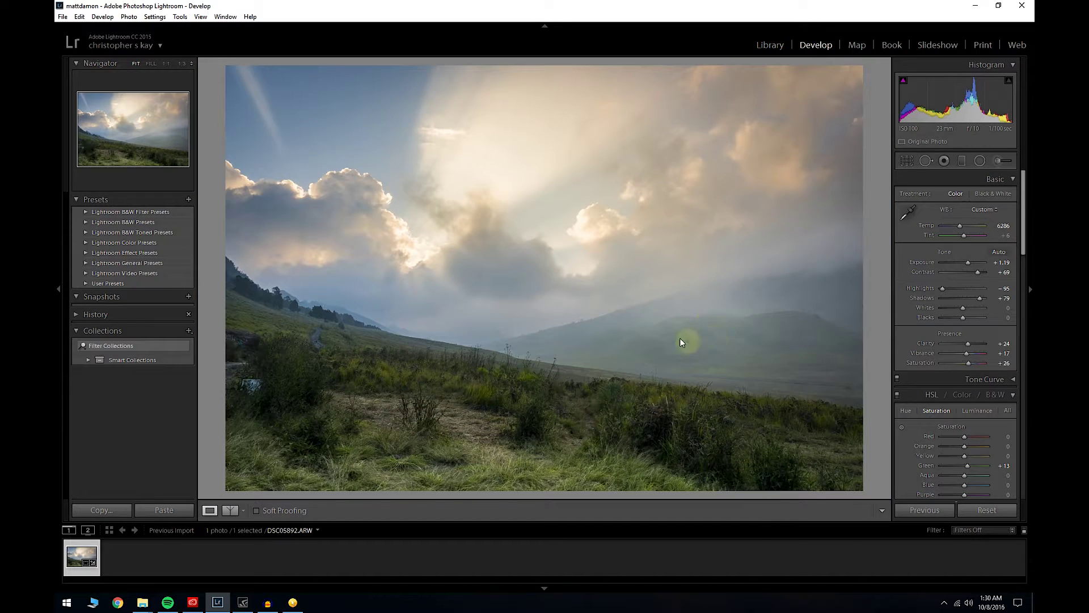
click(681, 342)
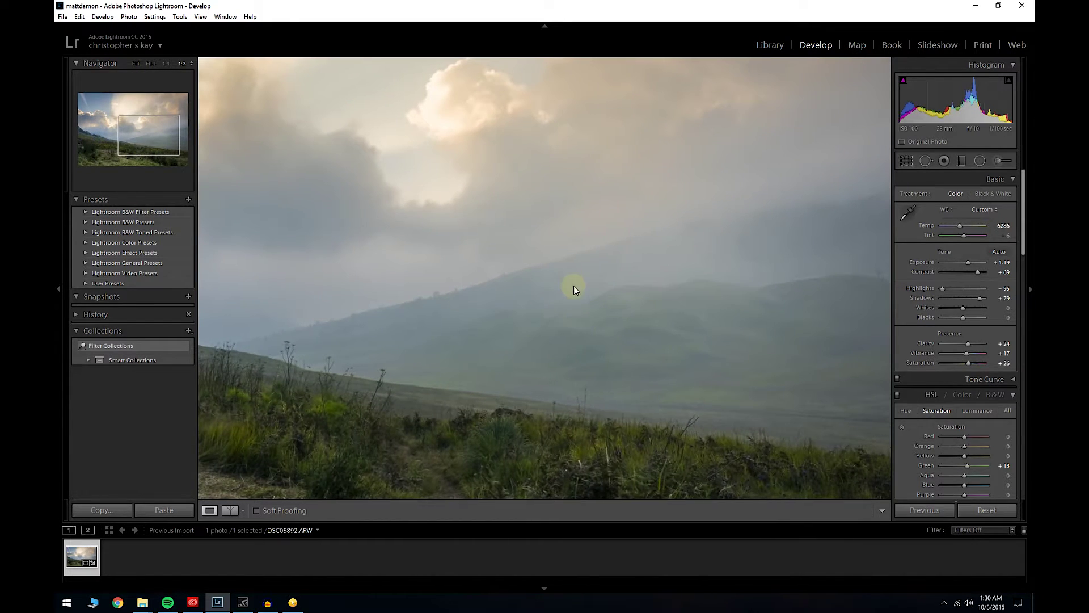
click(573, 290)
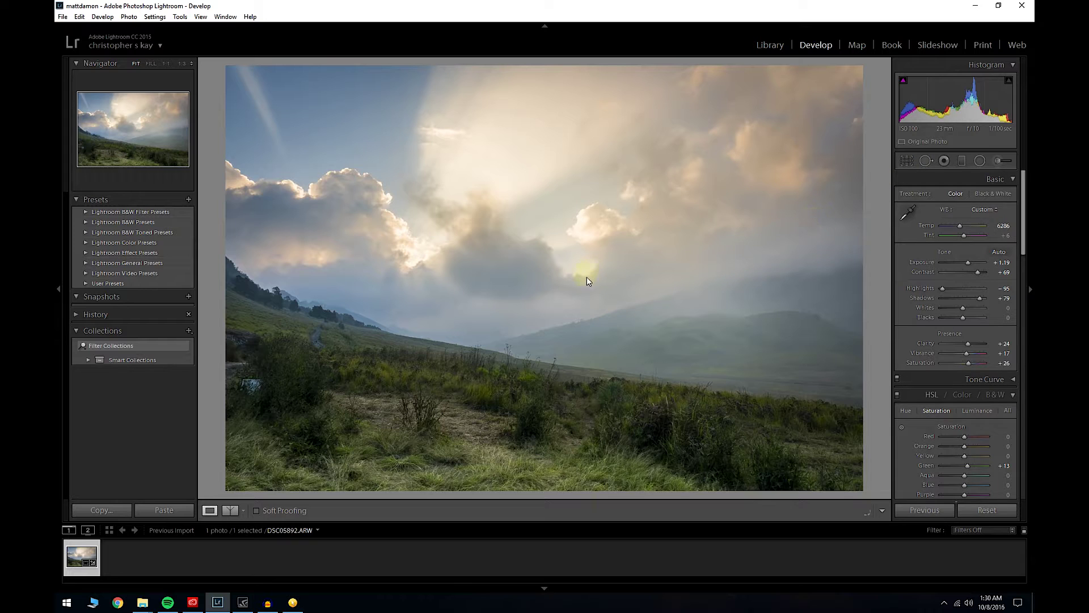
Compare the edited photo with the original in a split before/after view and return to the single view
click(227, 512)
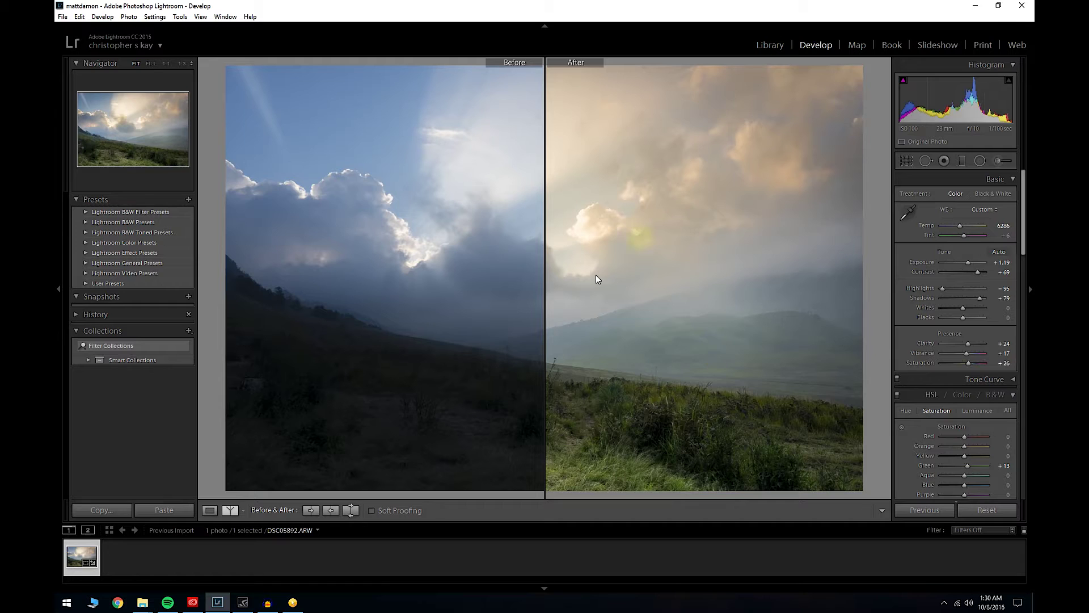
click(210, 510)
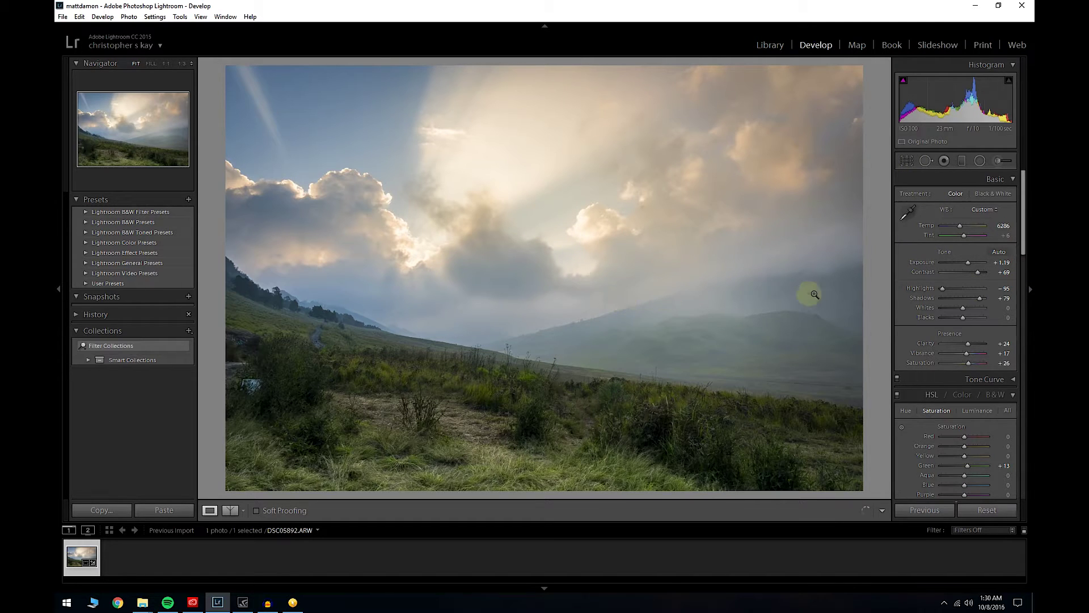
drag(1024, 223, 1026, 230)
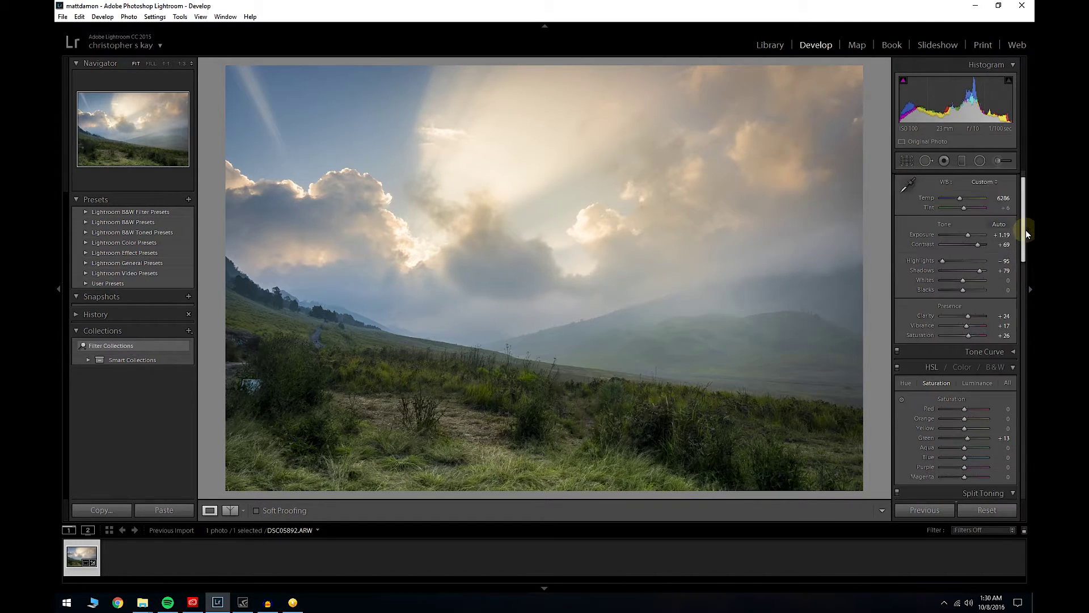
scroll(1026, 230, up, 1)
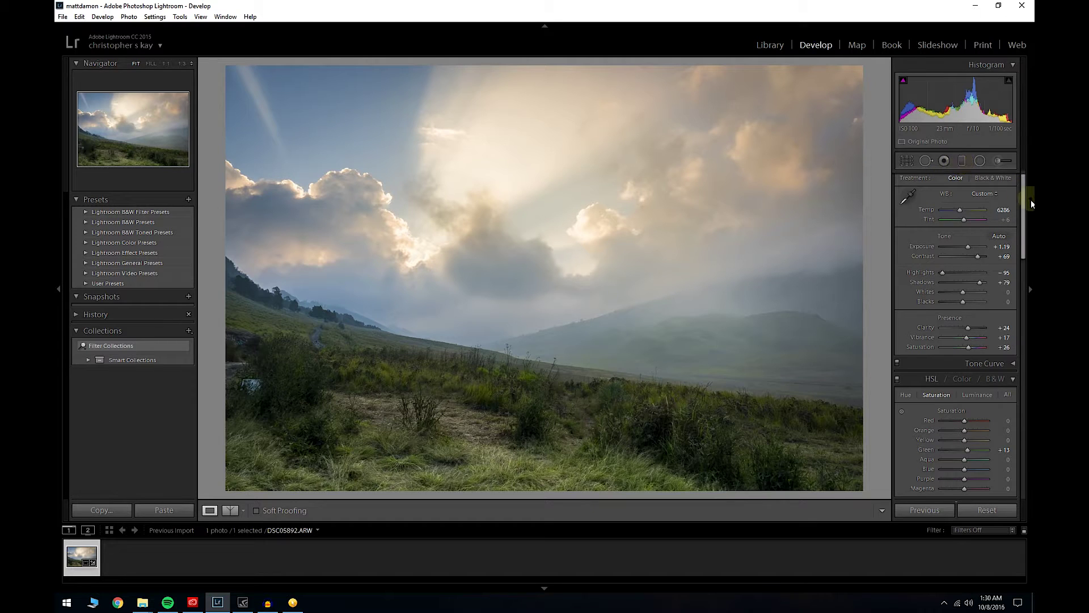
Try darkening the foreground with a new horizontal graduated filter at exposure −0.48
click(961, 160)
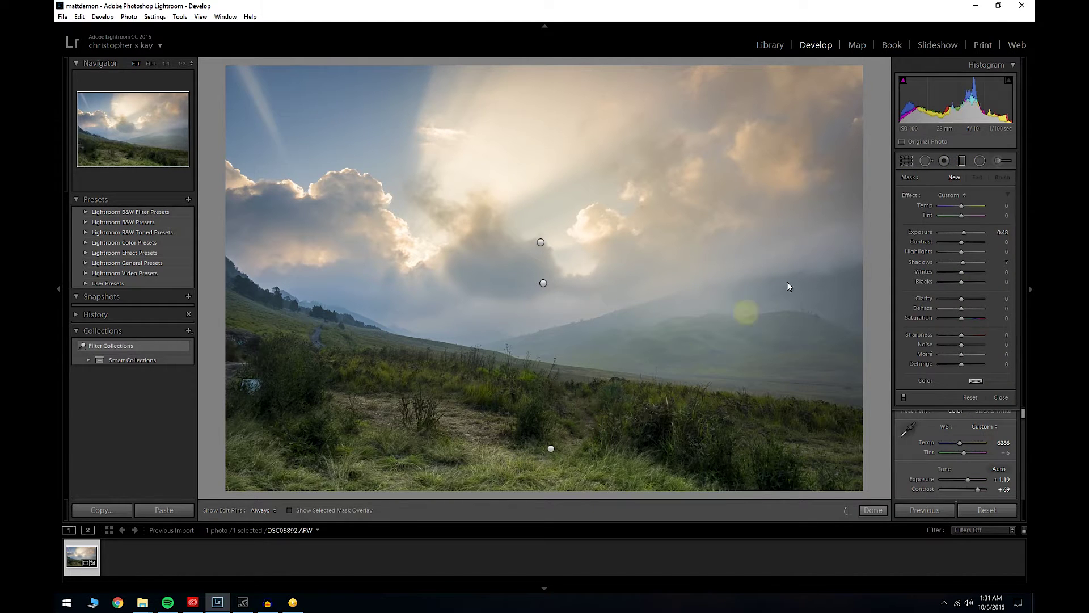
drag(499, 463, 529, 354)
drag(964, 233, 959, 233)
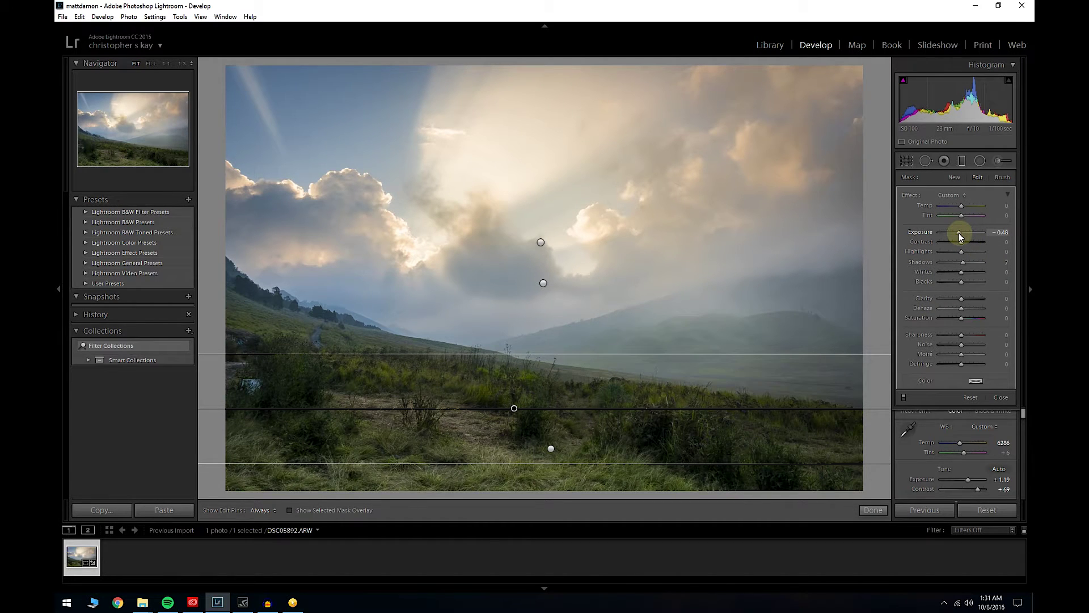
click(547, 431)
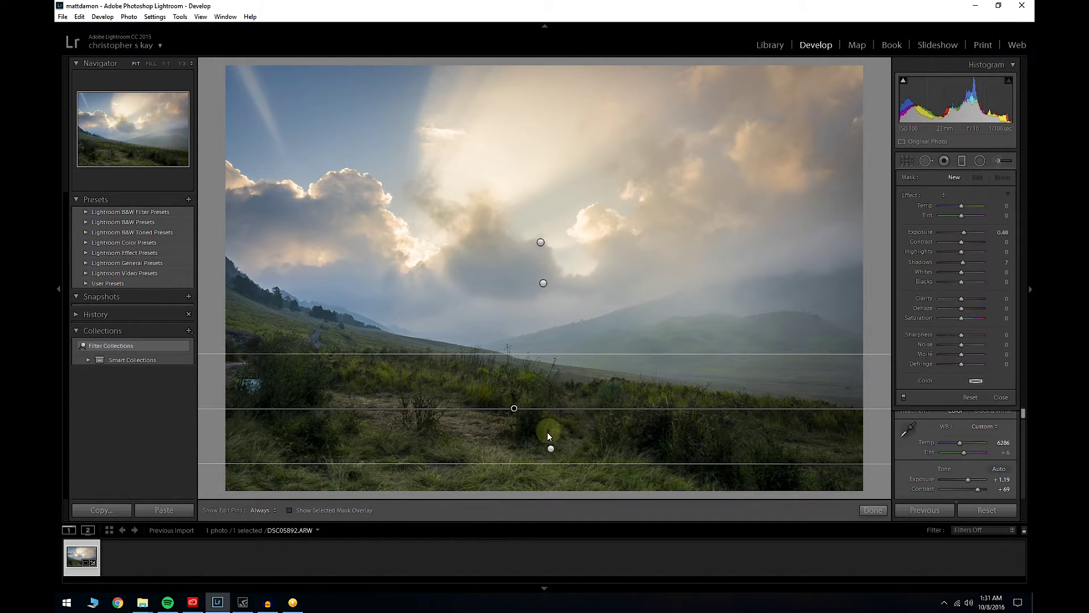
Extend the existing foreground graduated filter's upper edge to the far end of the grass and set its exposure to 0.19
drag(547, 431, 584, 444)
drag(963, 233, 963, 231)
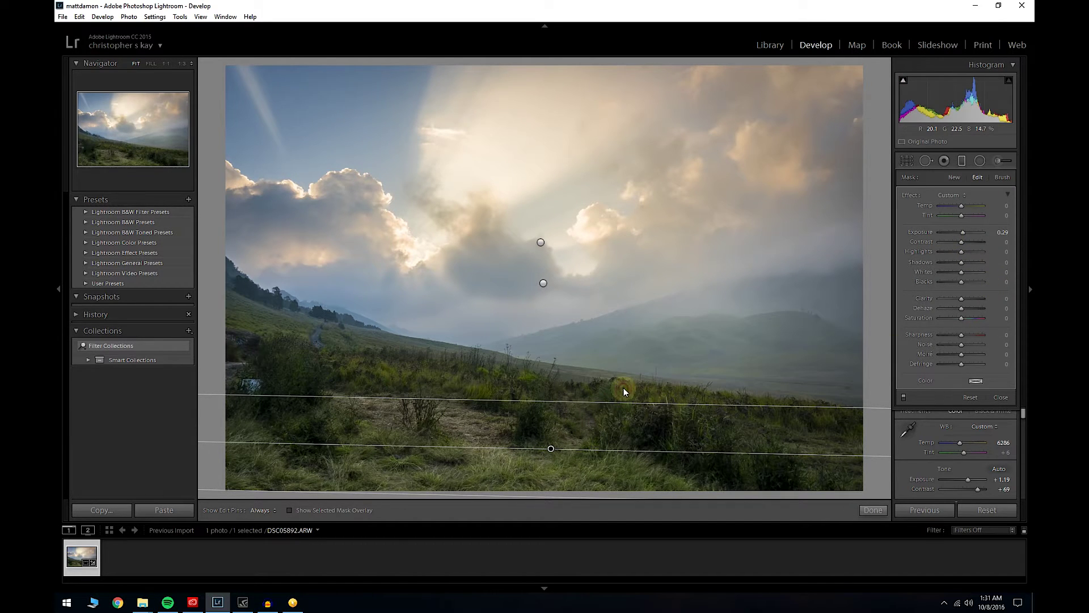
drag(596, 401, 593, 369)
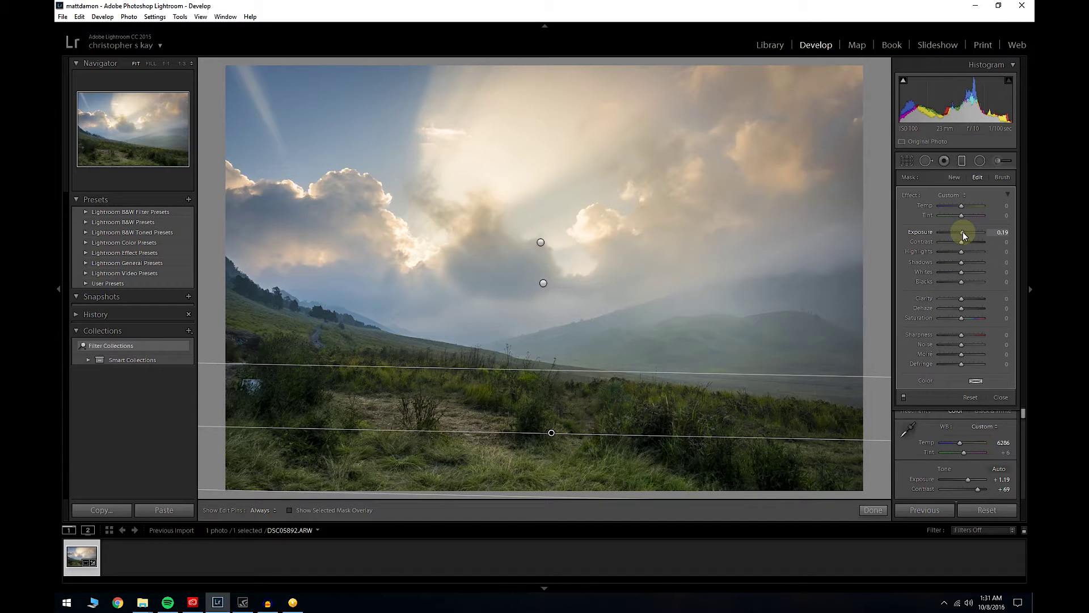
key(m)
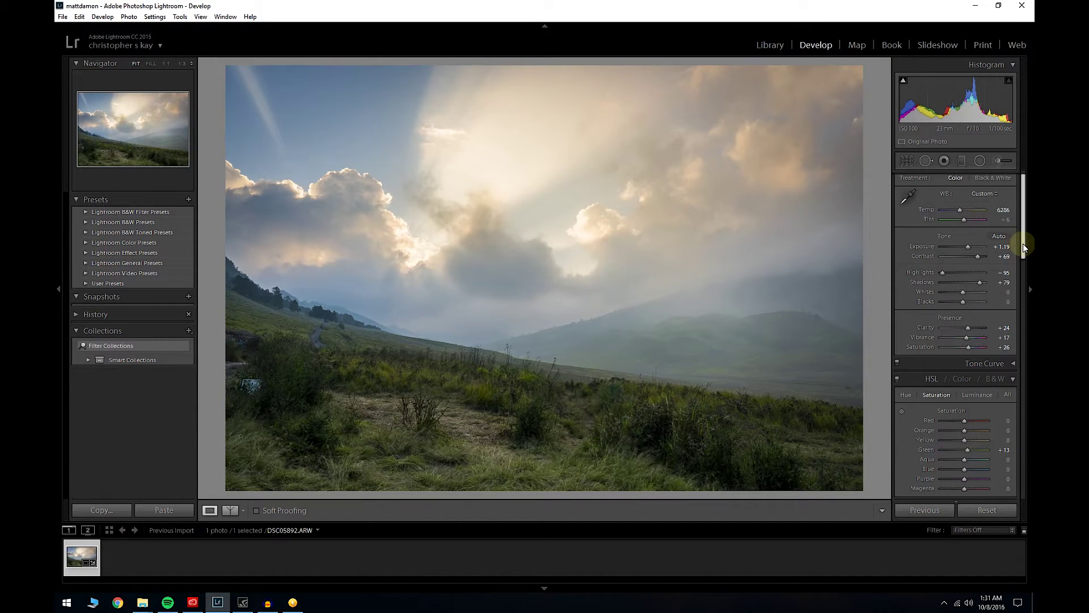
Set the post-crop vignette's amount to −26 and its midpoint to 69
drag(1023, 243, 1029, 482)
drag(961, 363, 972, 370)
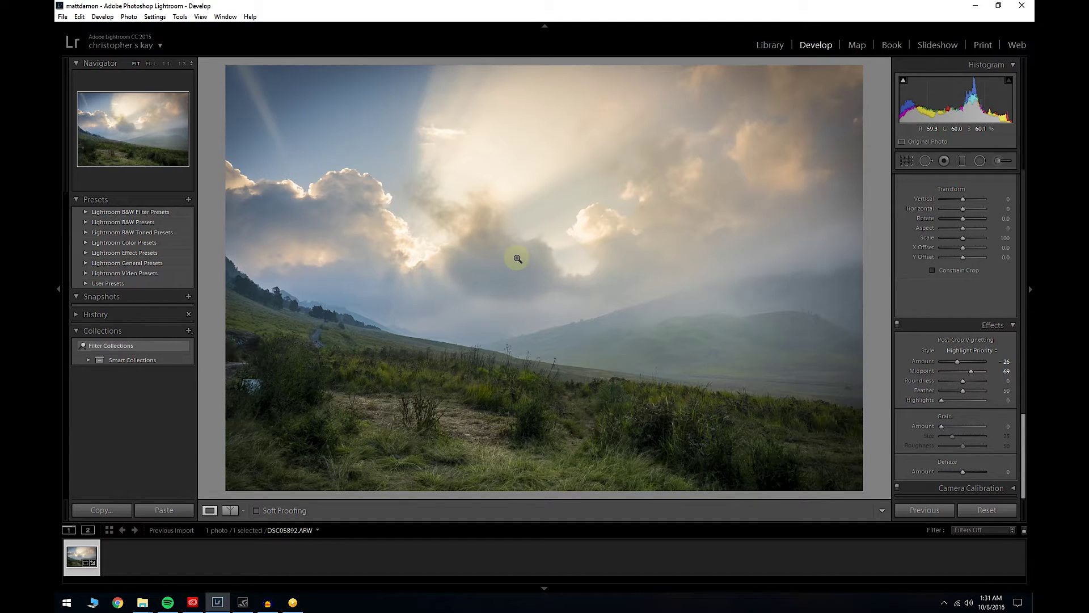
Darken the blue sky with the targeted luminance adjustment, bringing the blue luminance to −6
drag(1025, 437, 1017, 193)
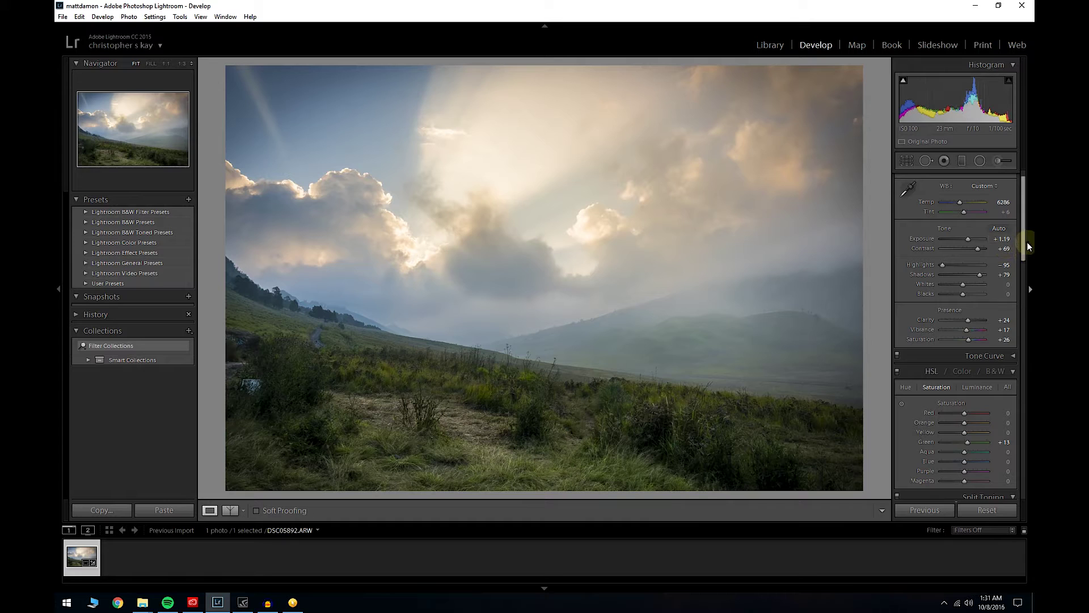
drag(1027, 242, 1031, 275)
click(973, 262)
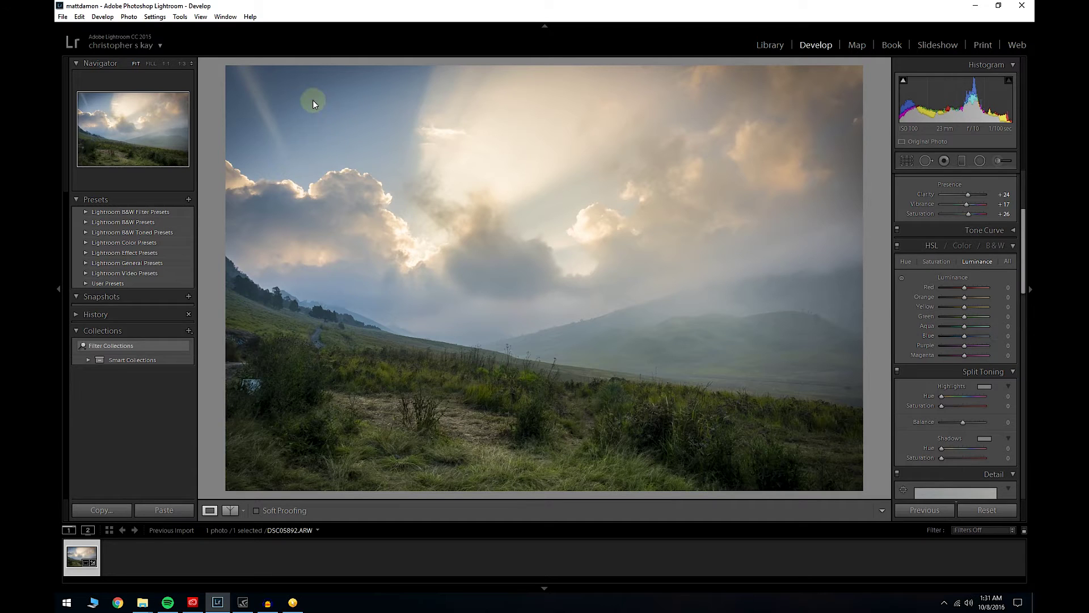
click(339, 111)
click(339, 109)
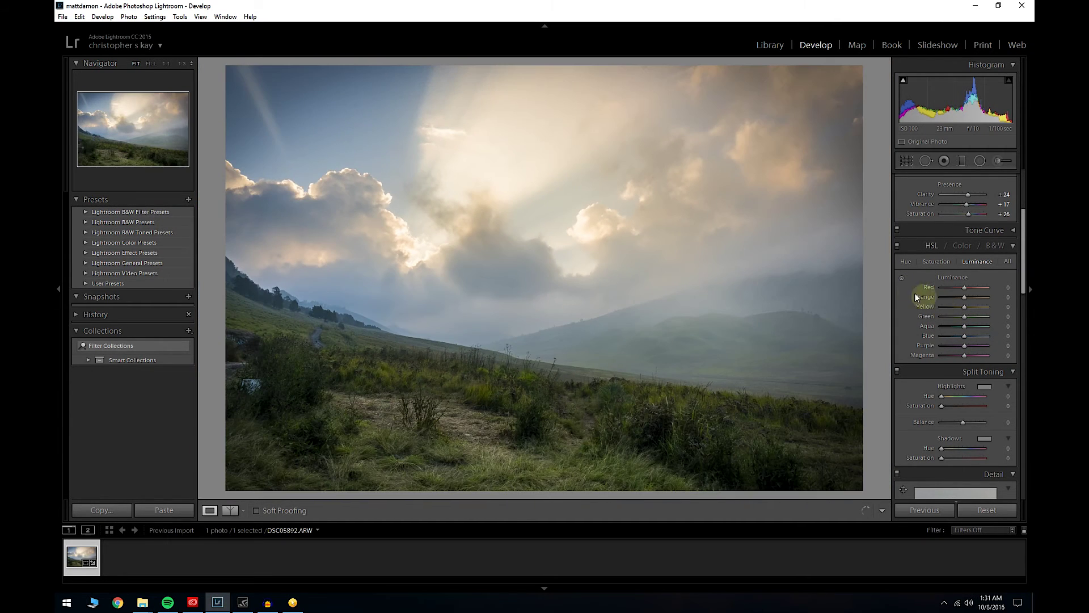
click(902, 278)
mouse_move(336, 102)
mouse_down()
mouse_move(336, 87)
mouse_move(345, 132)
mouse_move(336, 105)
mouse_up()
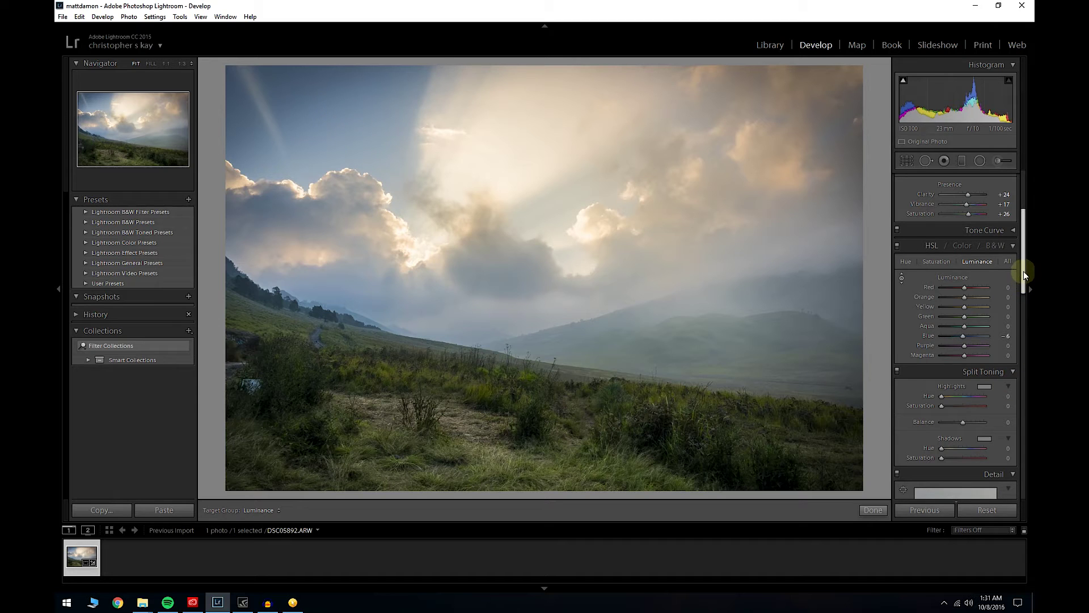
drag(1024, 272, 1028, 374)
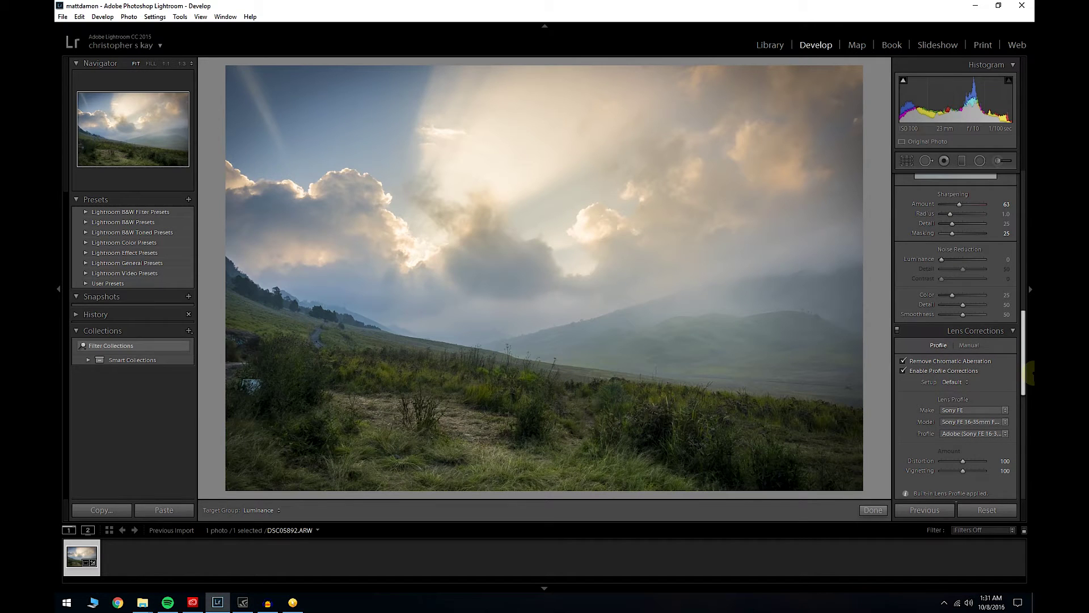
drag(1023, 323, 1022, 362)
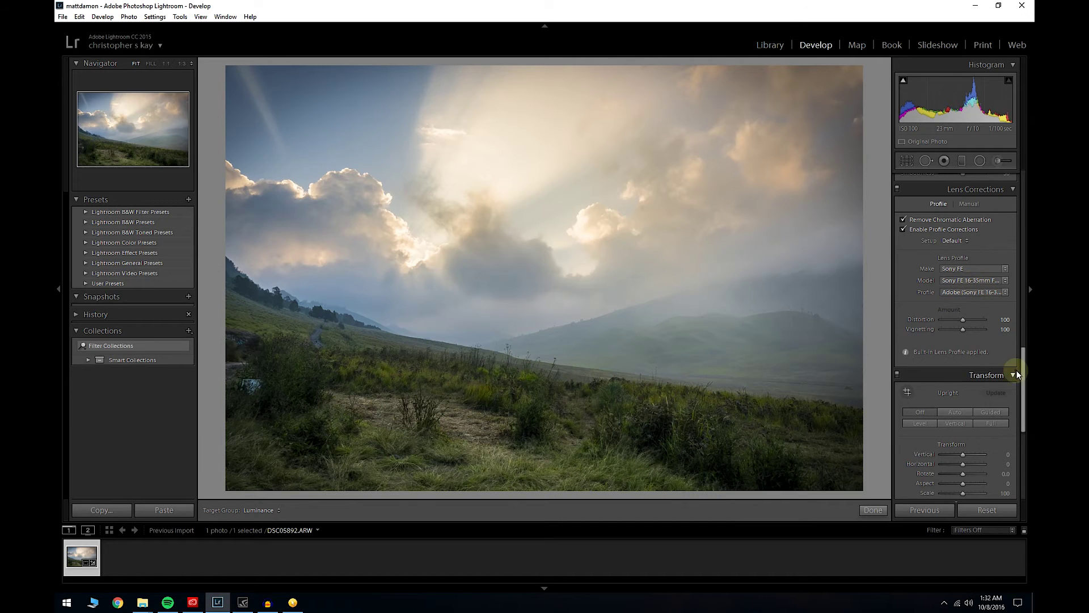
drag(1023, 366, 1031, 444)
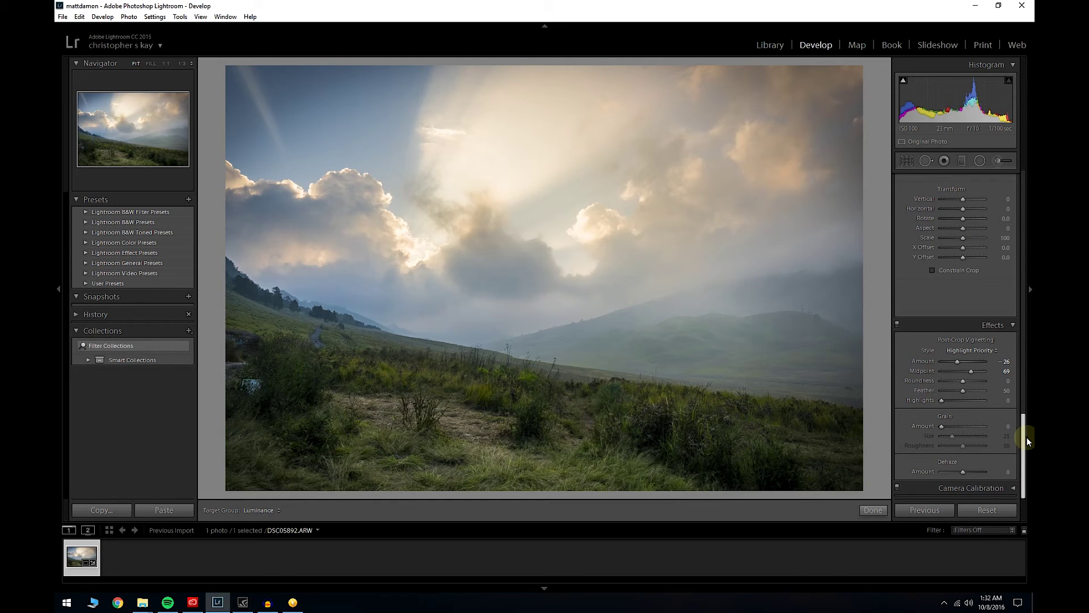
drag(1026, 437, 1026, 175)
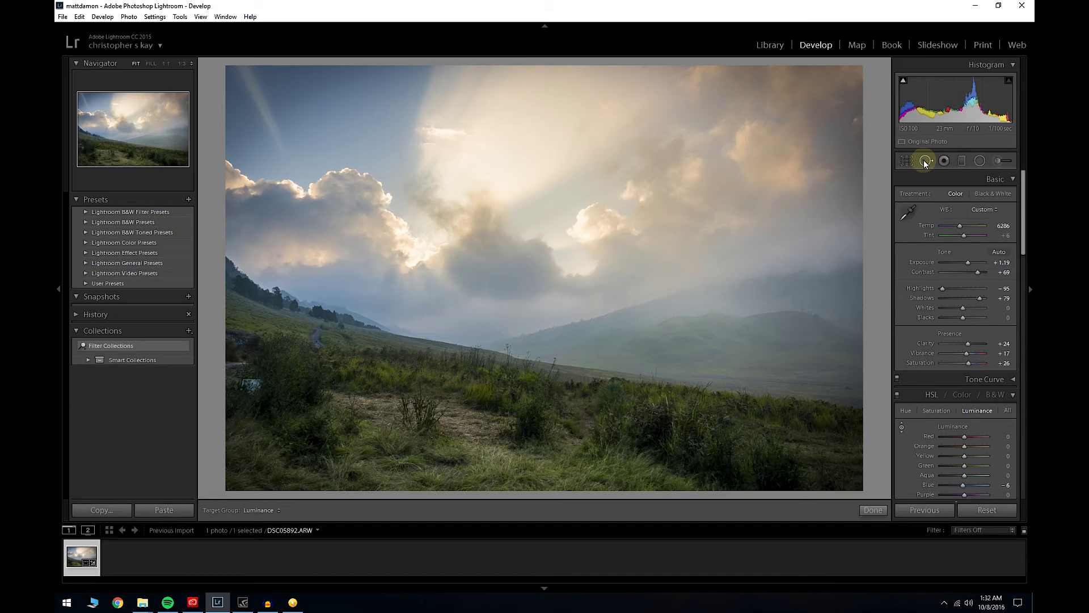
Try a radial filter over the central clouds and delete it
click(979, 164)
drag(479, 214, 607, 306)
key(Delete)
click(861, 260)
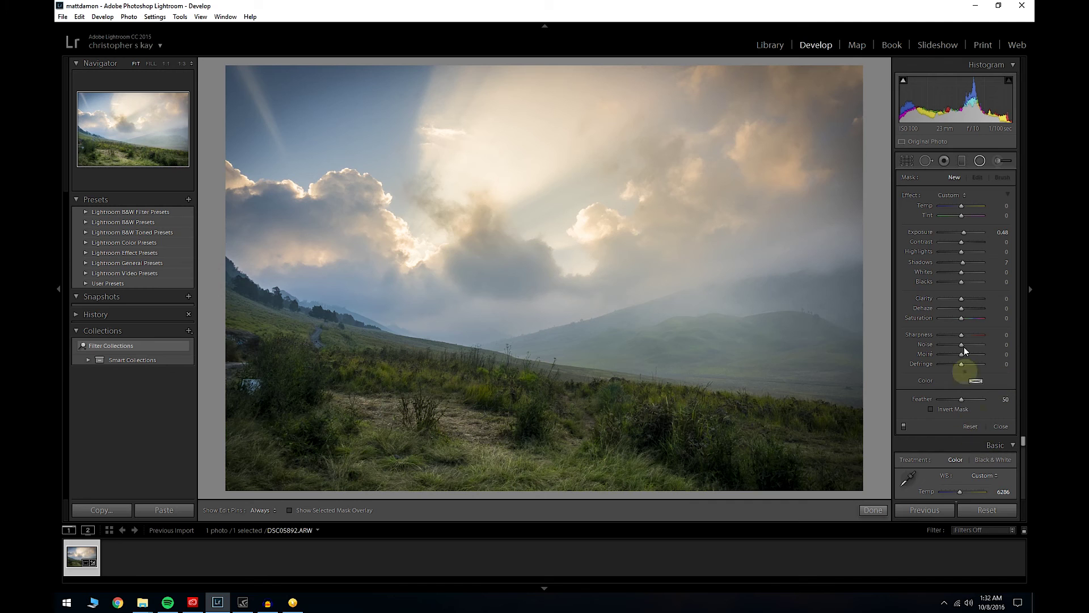
Switch to the Library module
click(770, 45)
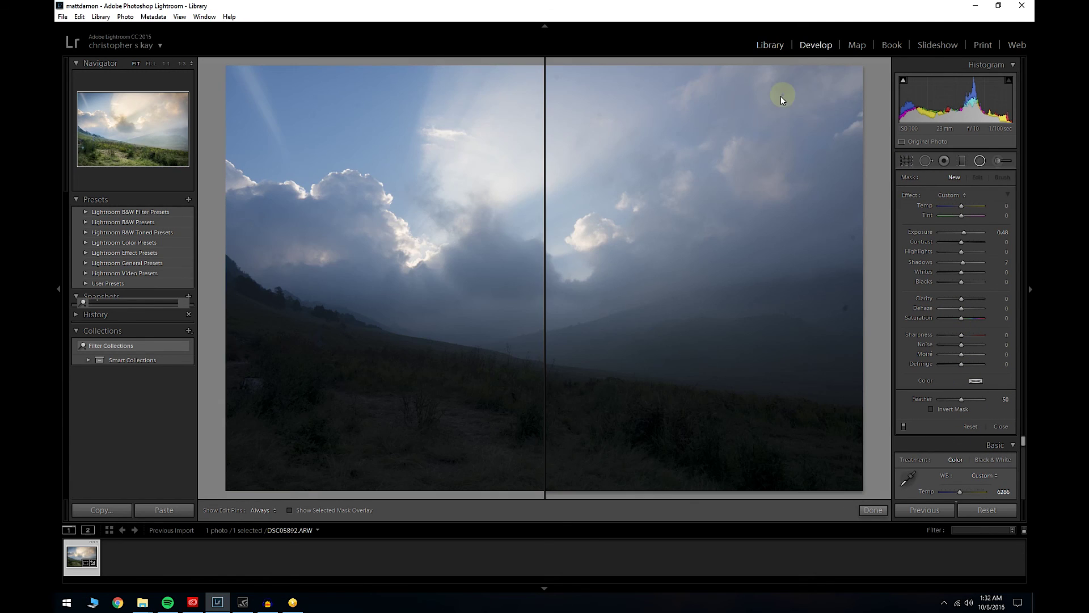